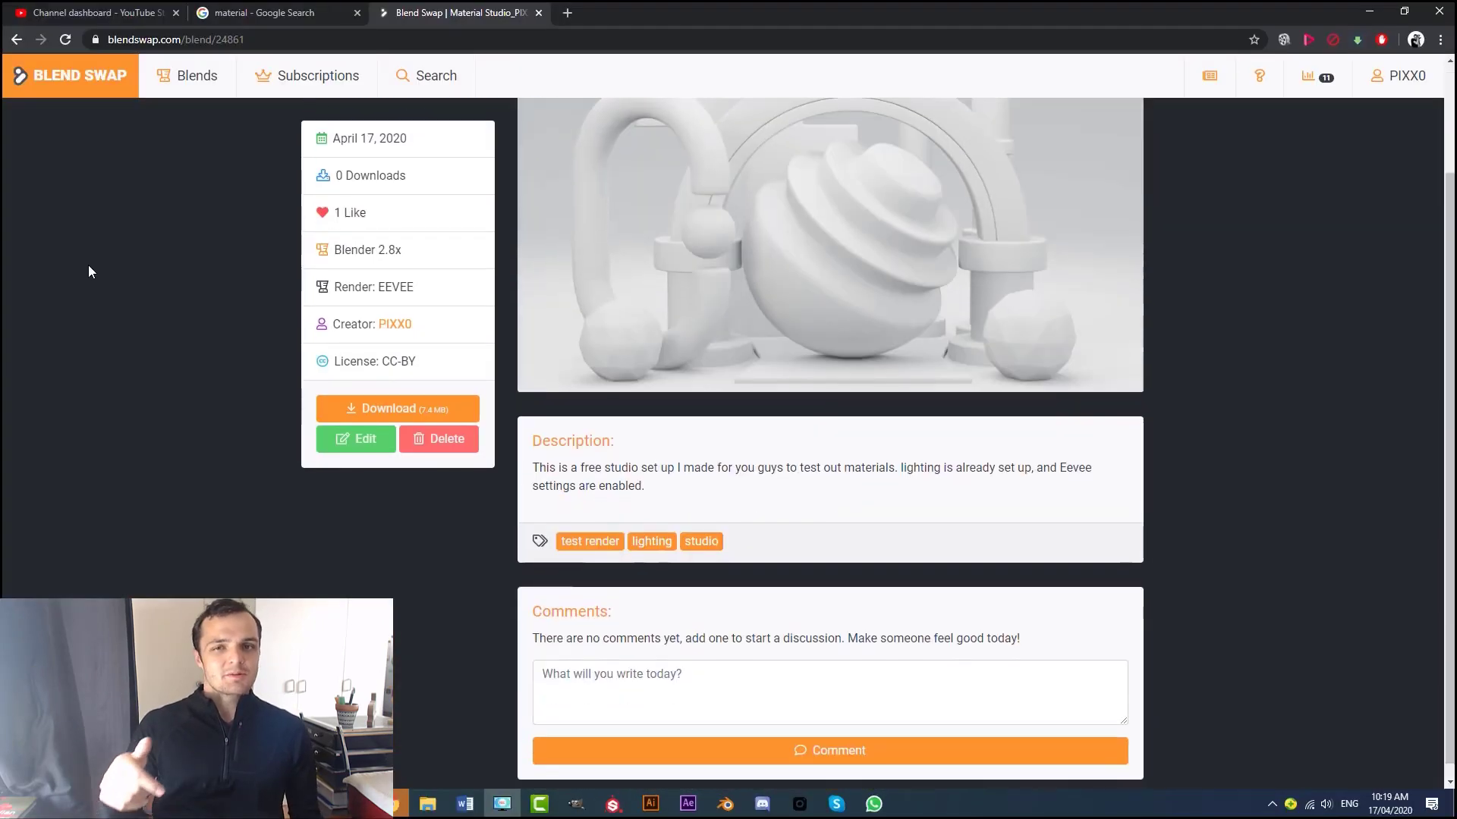
scroll(93, 273, up, 3)
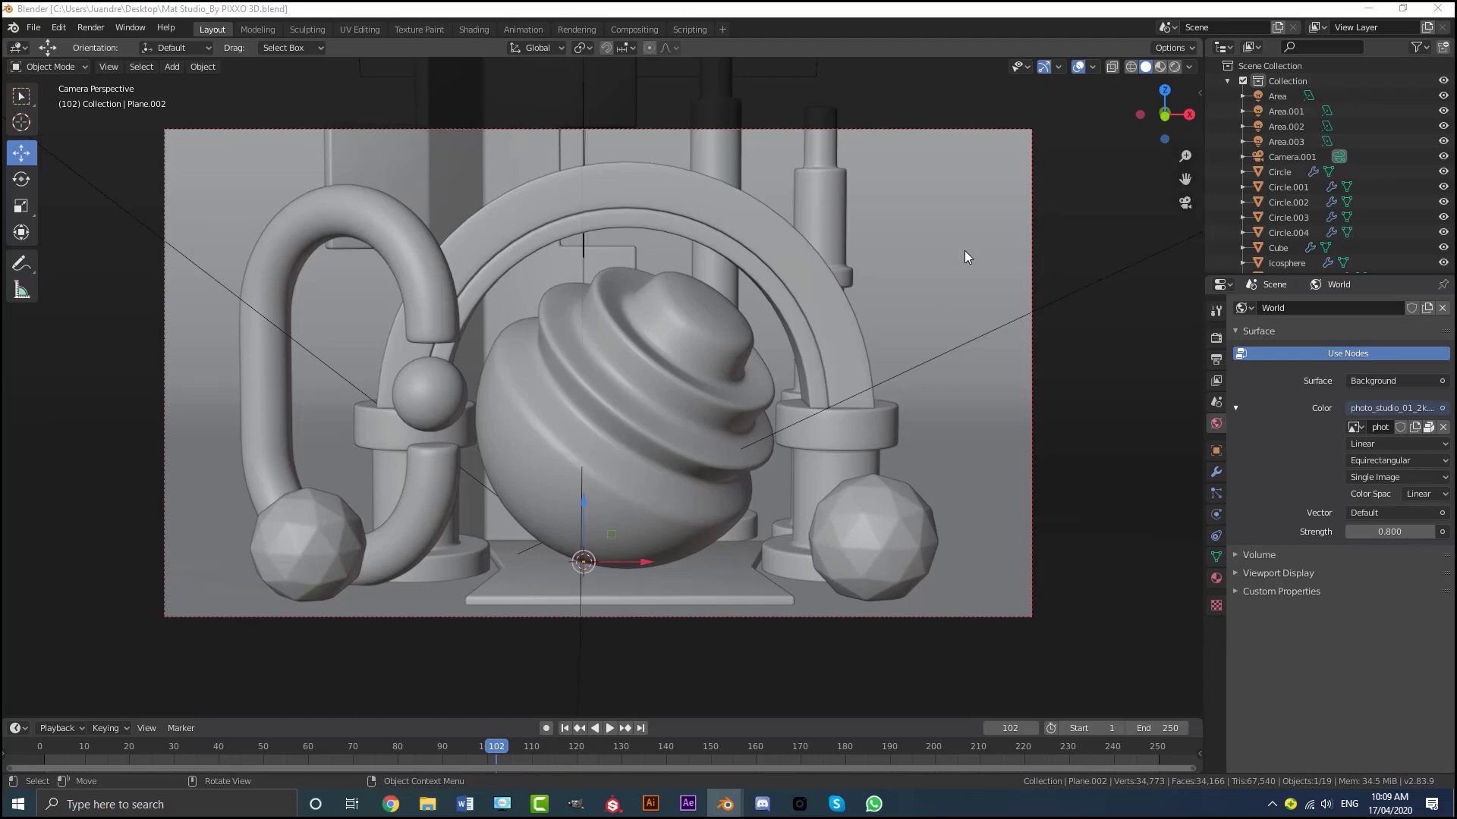
Step: Inspect the studio scene and the material assigned to the sphere, pillars and back panel
scroll(675, 254, down, 3)
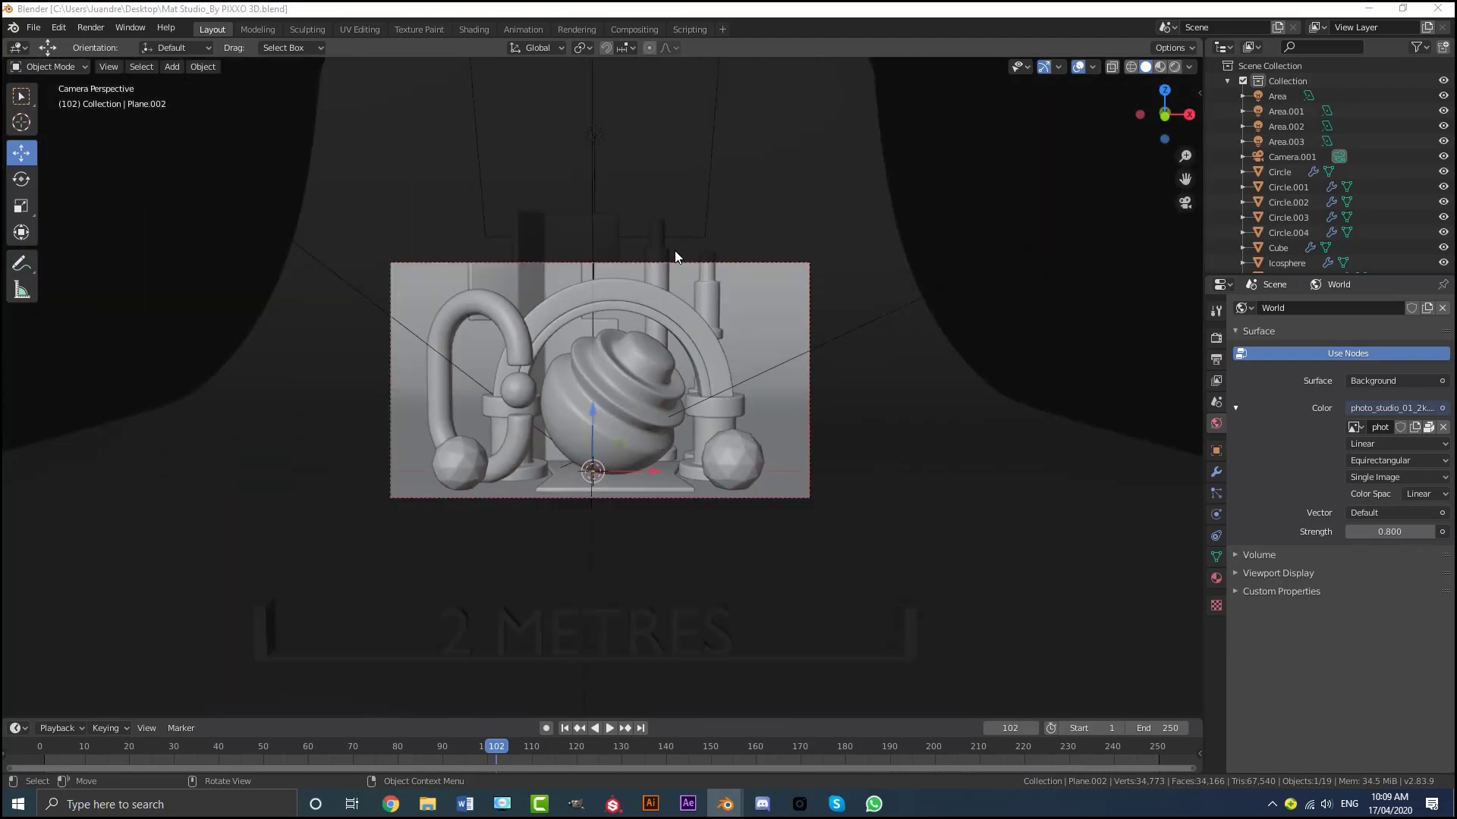
scroll(672, 258, up, 1)
click(685, 338)
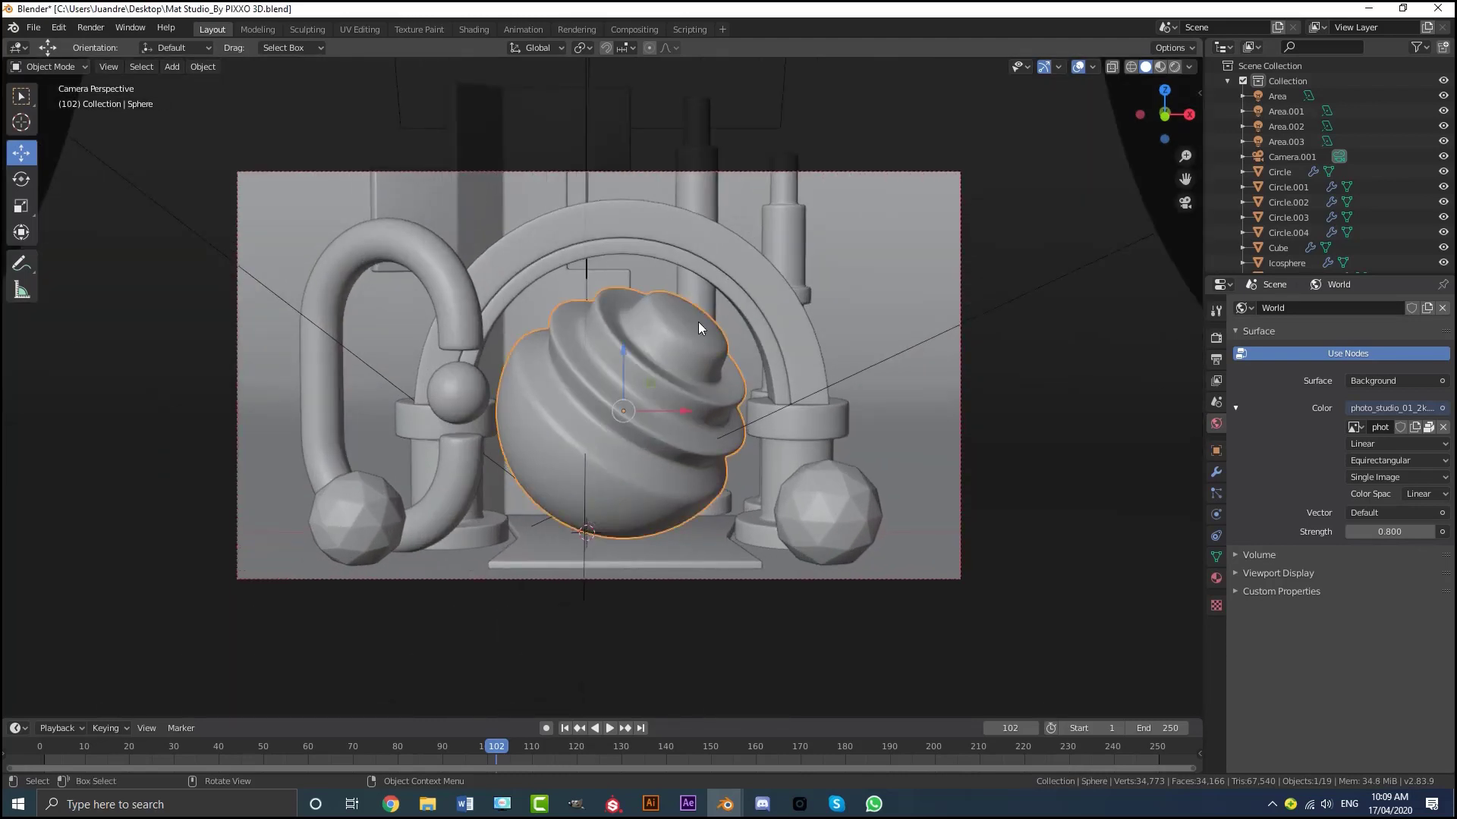
middle_drag(698, 321, 696, 267)
click(1218, 579)
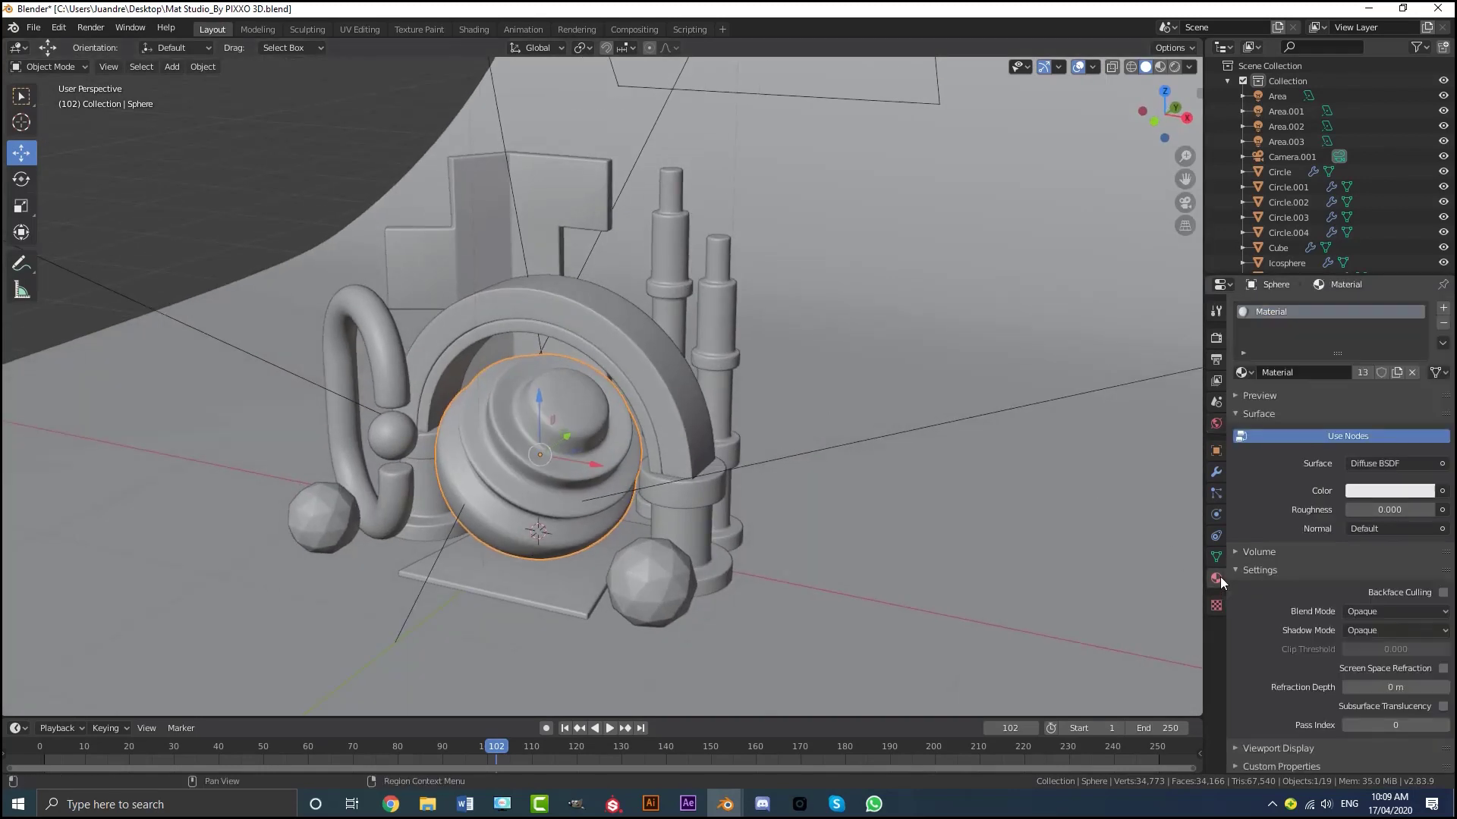
click(626, 343)
click(687, 327)
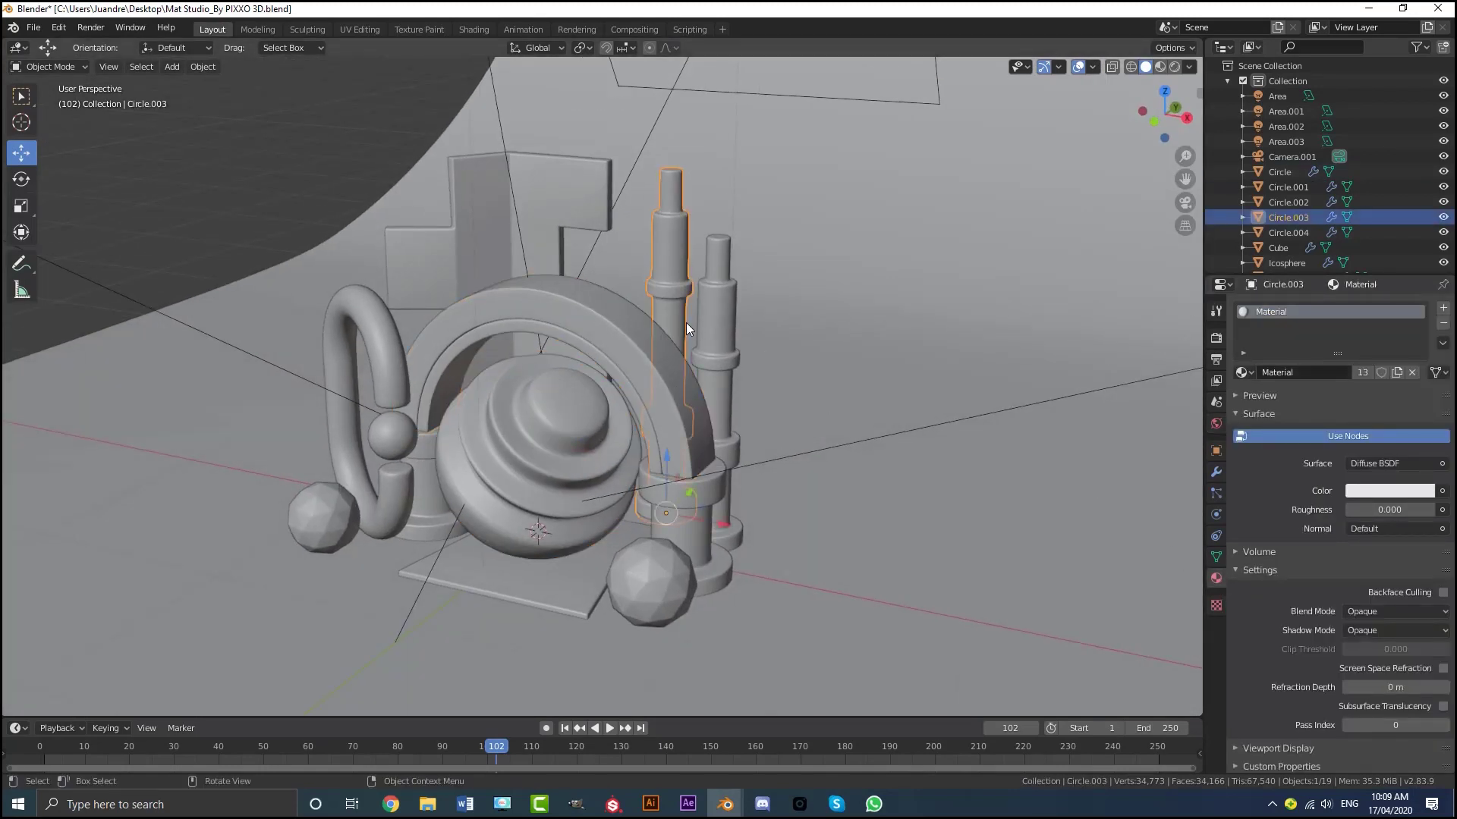
click(725, 328)
click(543, 172)
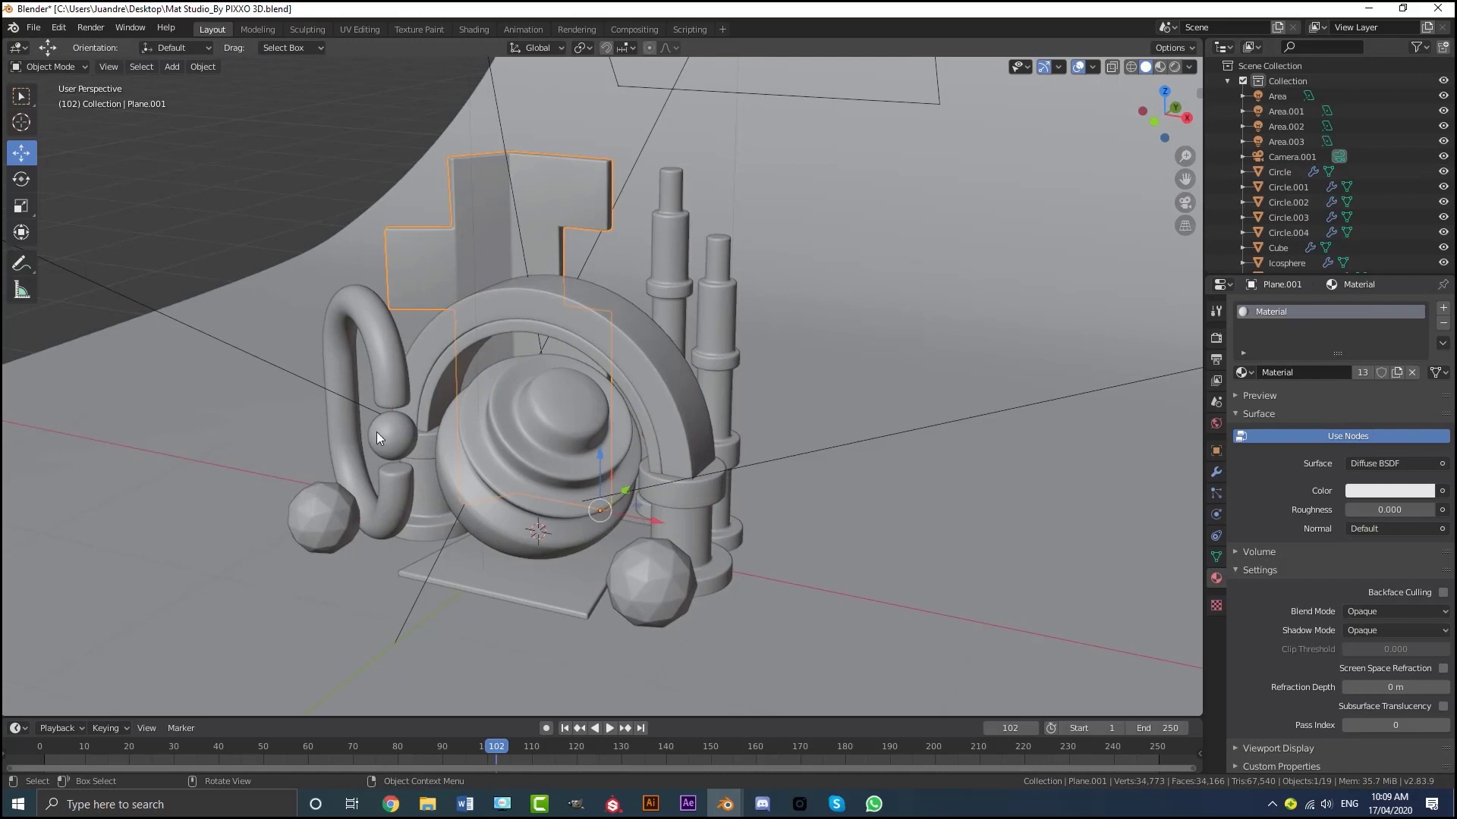
Step: Return to the camera view and select the large ridged sphere
key(KP_0)
click(722, 359)
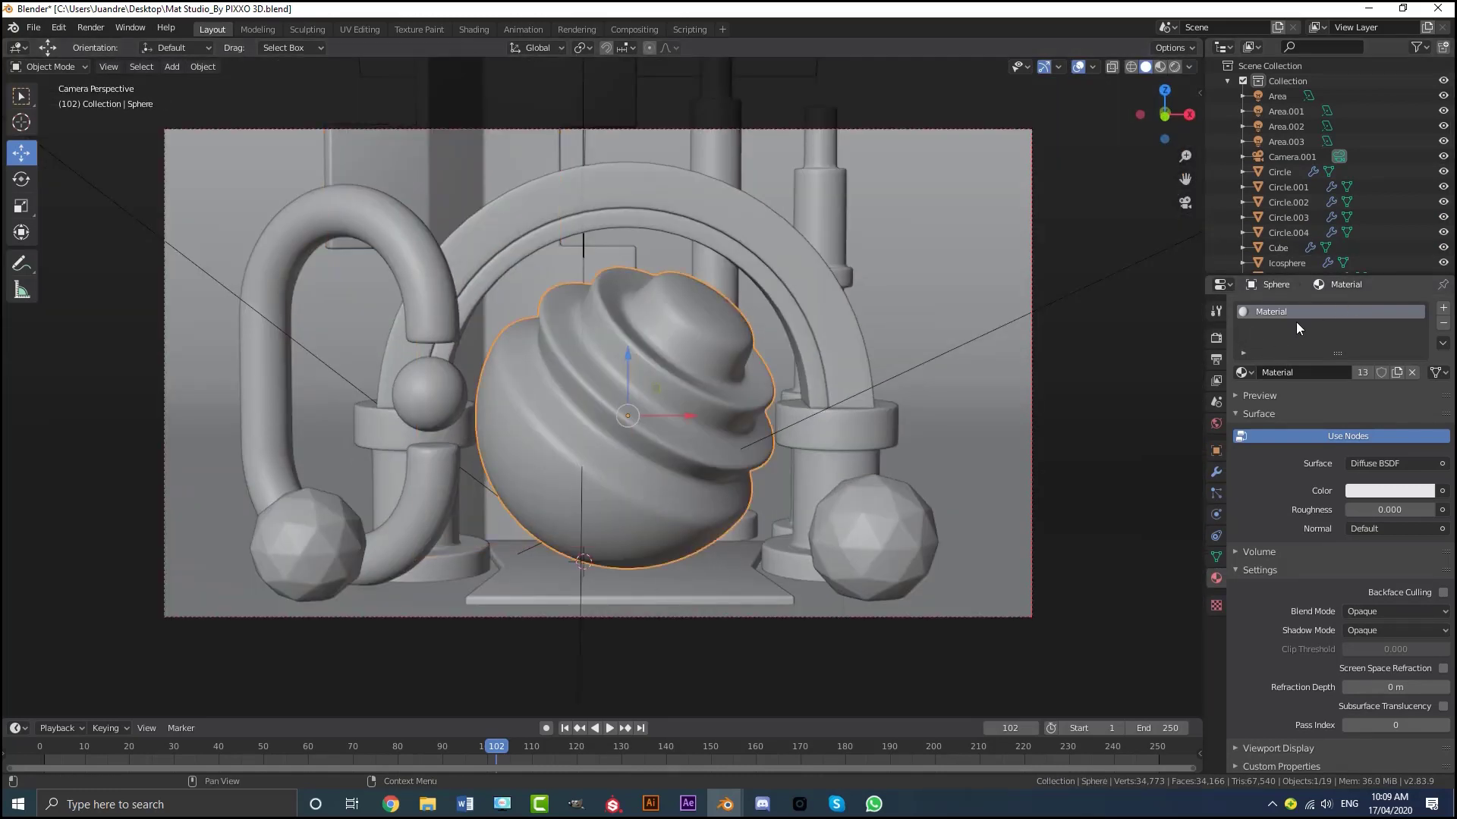
scroll(667, 395, down, 2)
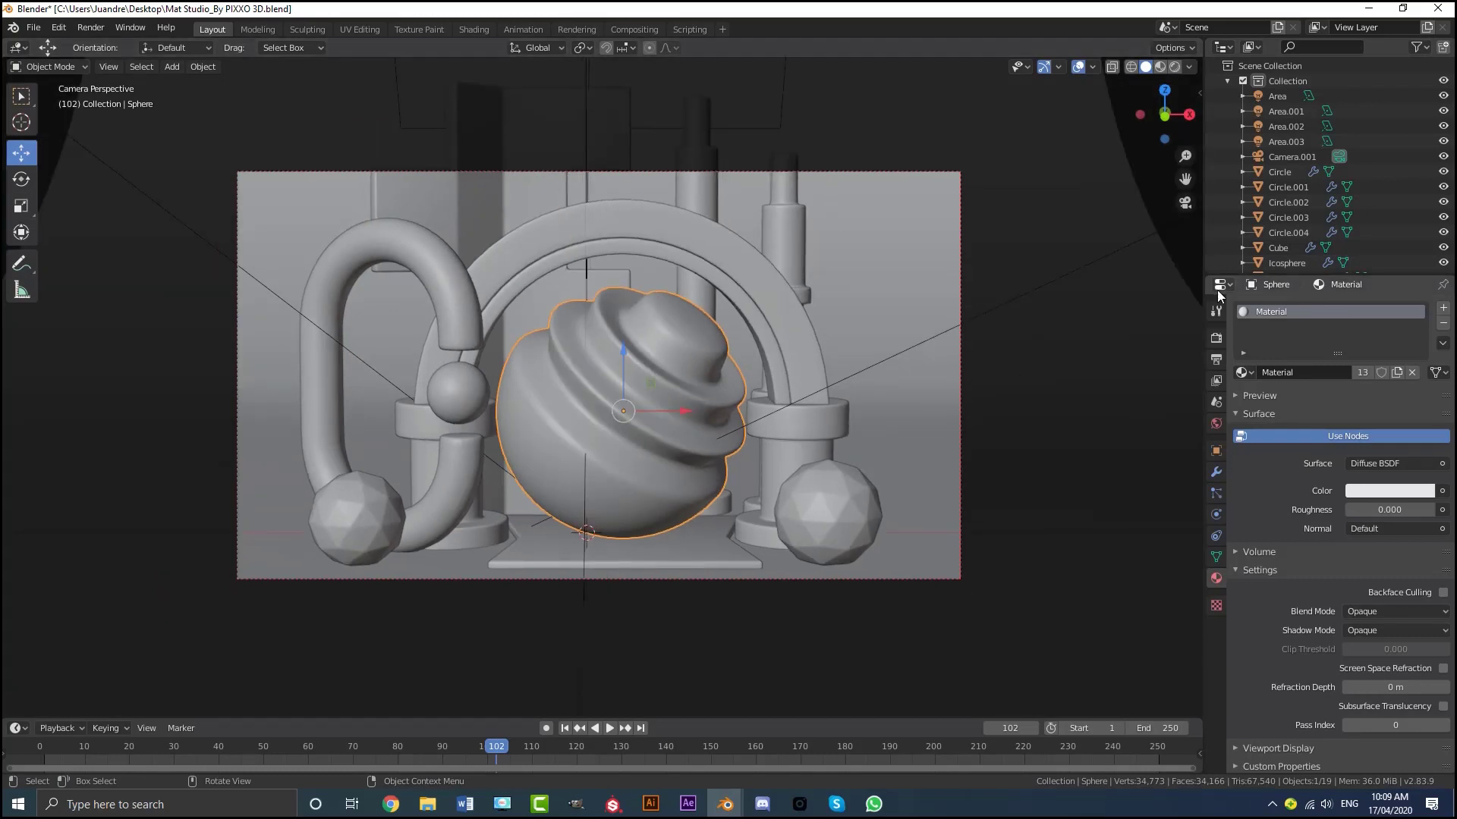
Step: Review the Screen Space Reflections options in the scene's Eevee render settings
click(1217, 337)
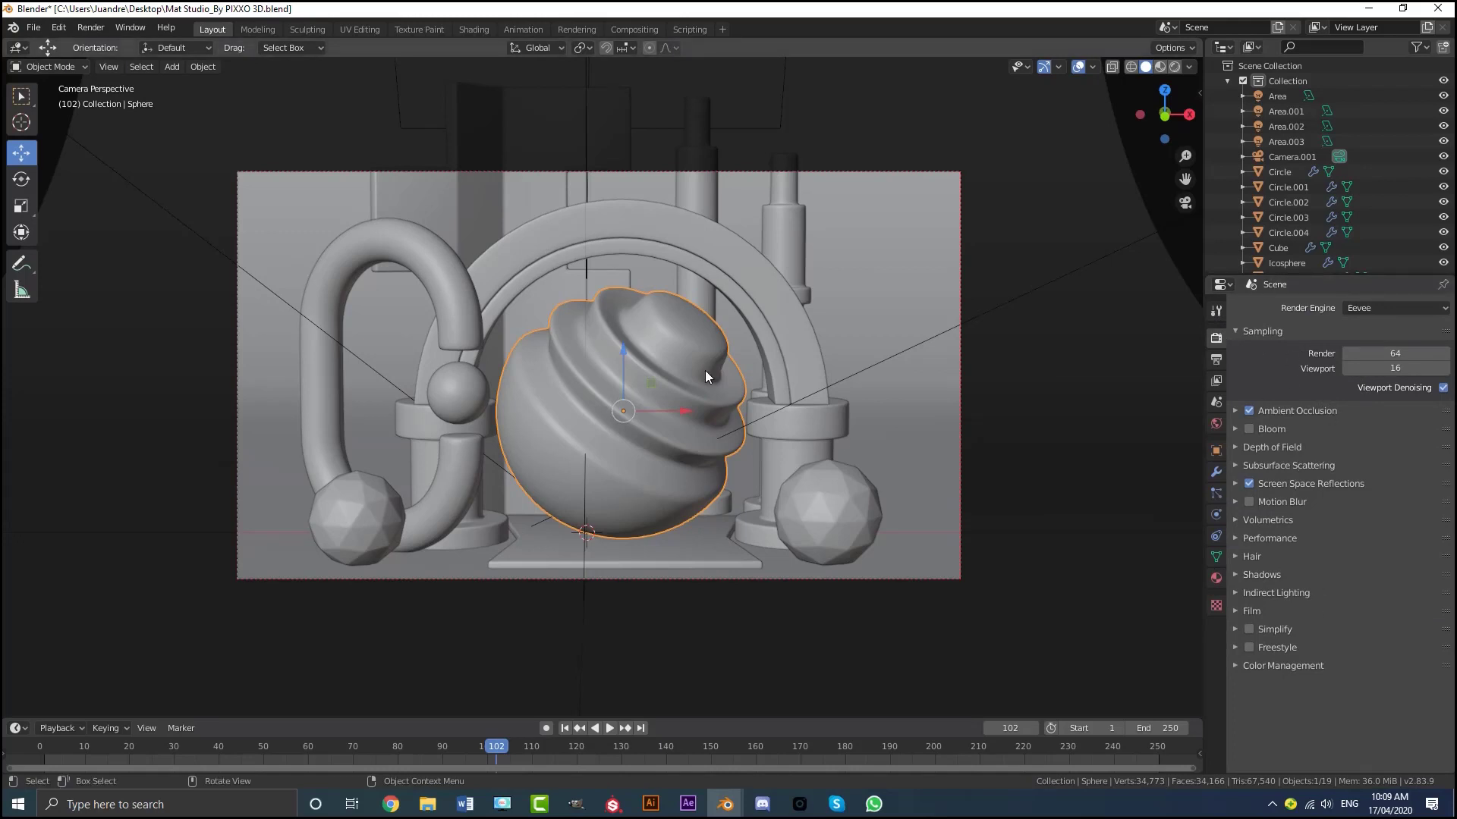
click(1237, 485)
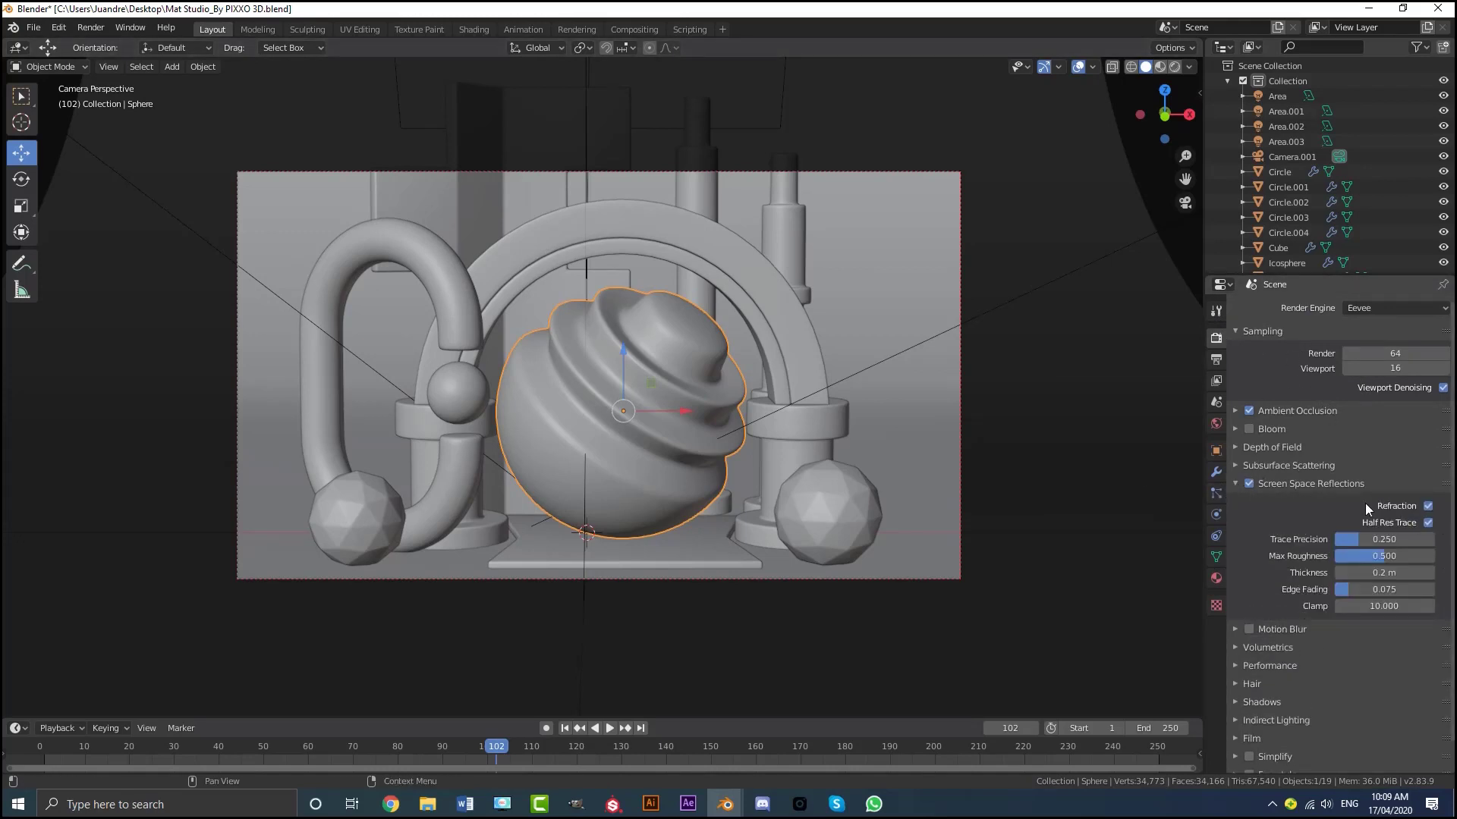
click(1237, 485)
scroll(595, 267, up, 2)
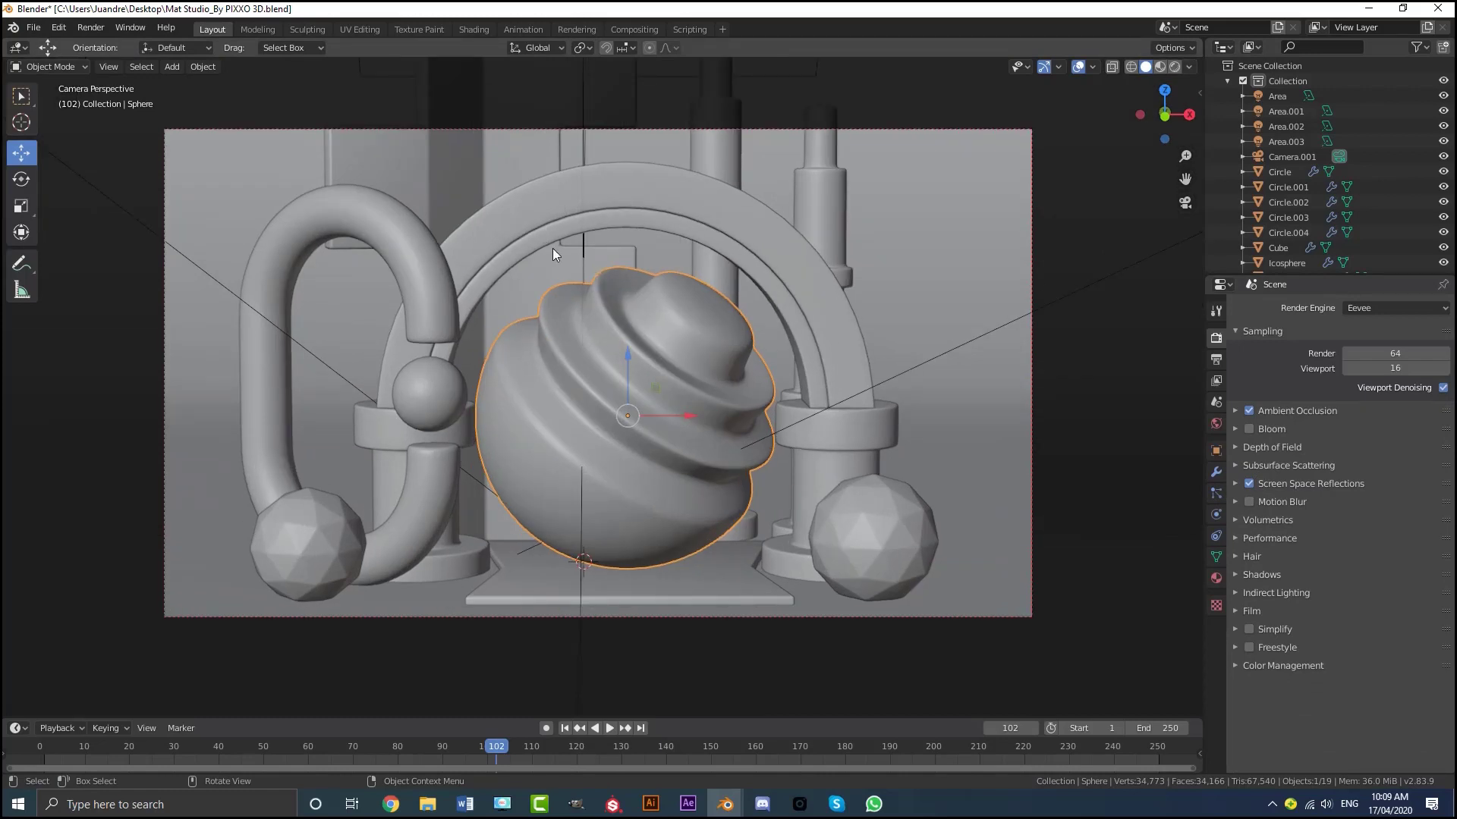
Step: Switch to the Shading workspace and show the camera view in Rendered mode with the sphere selected
click(472, 29)
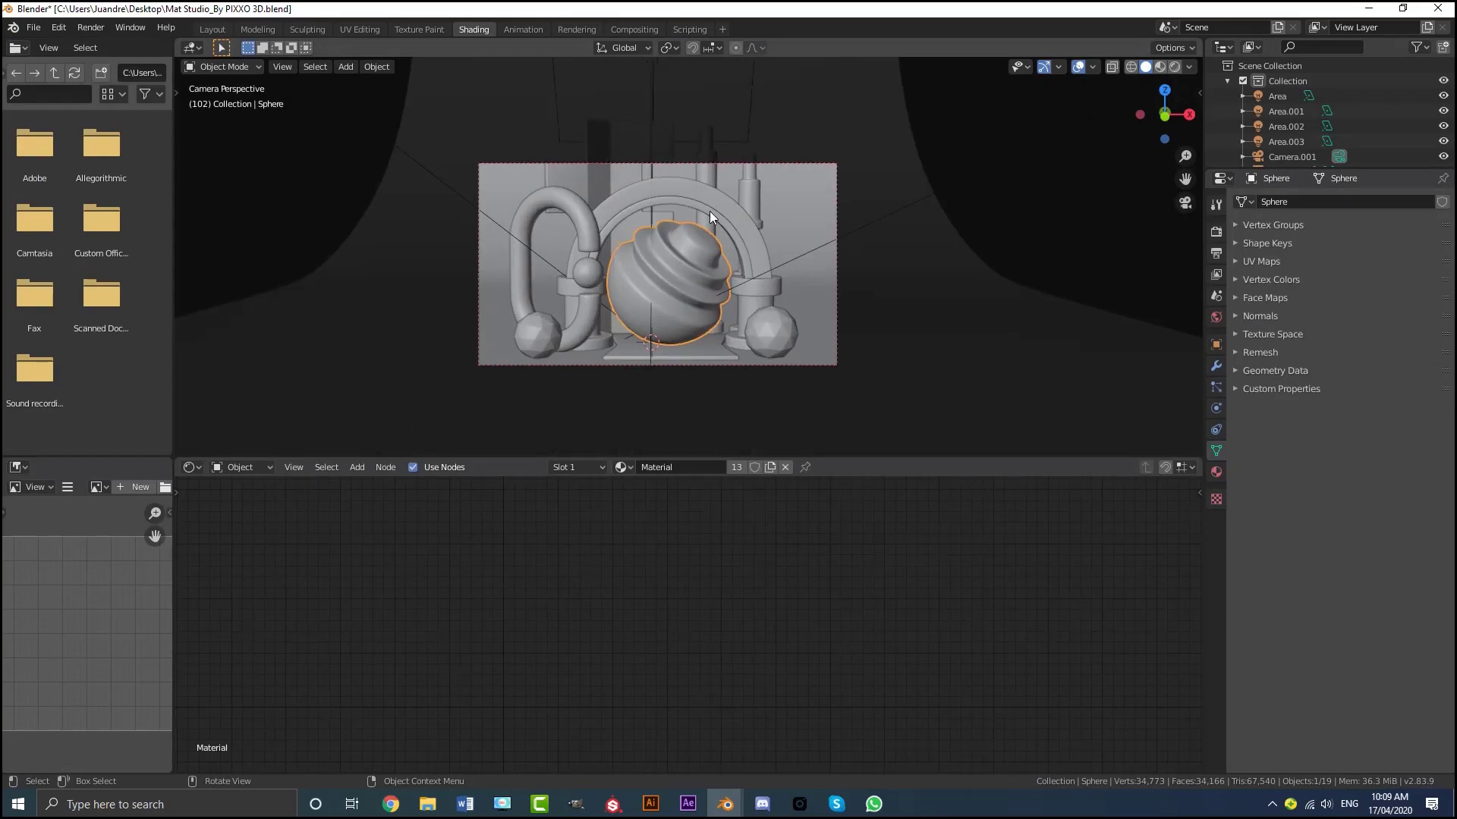
scroll(708, 210, up, 2)
scroll(552, 230, up, 1)
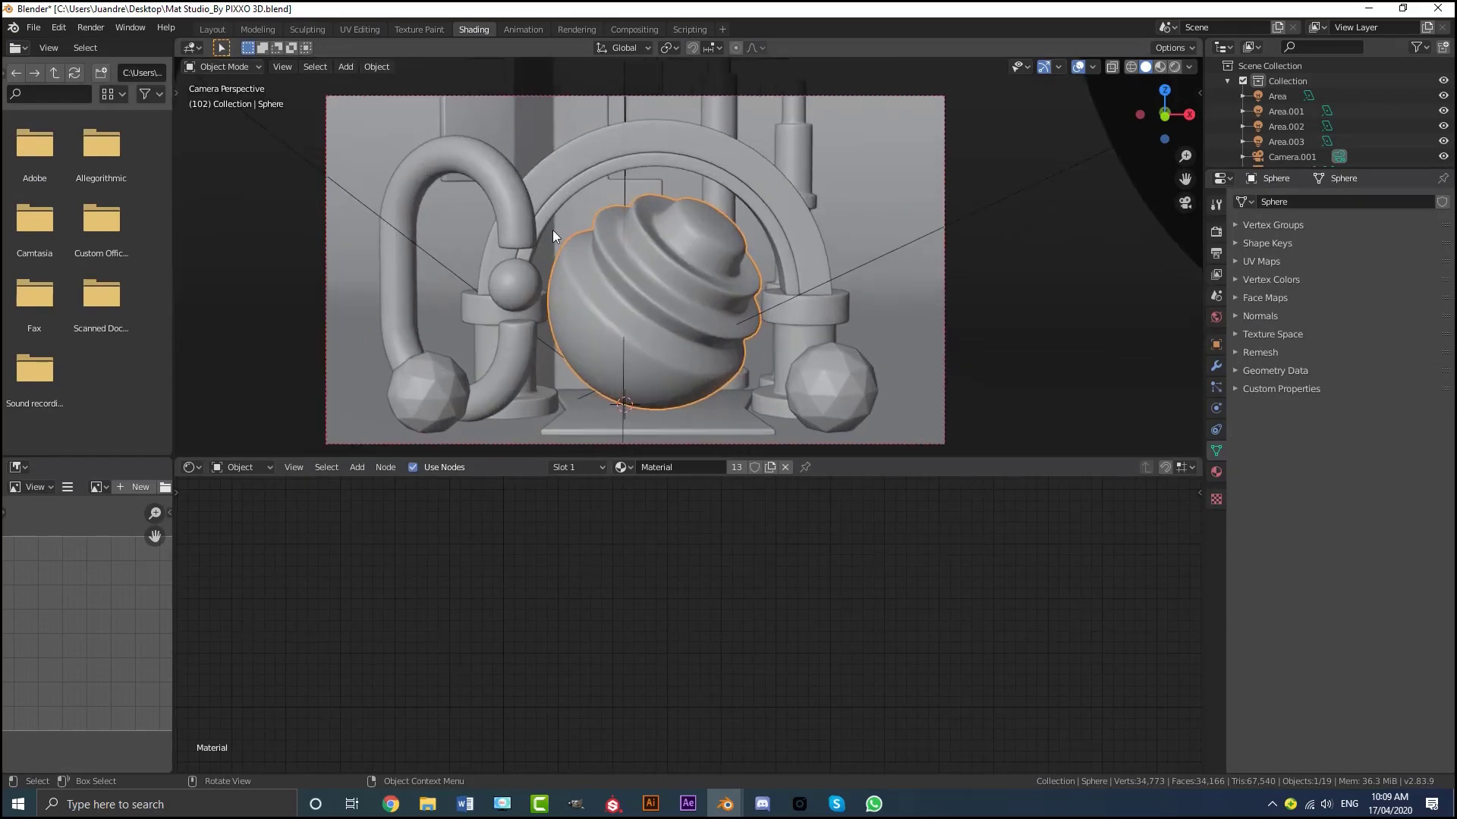
key(z)
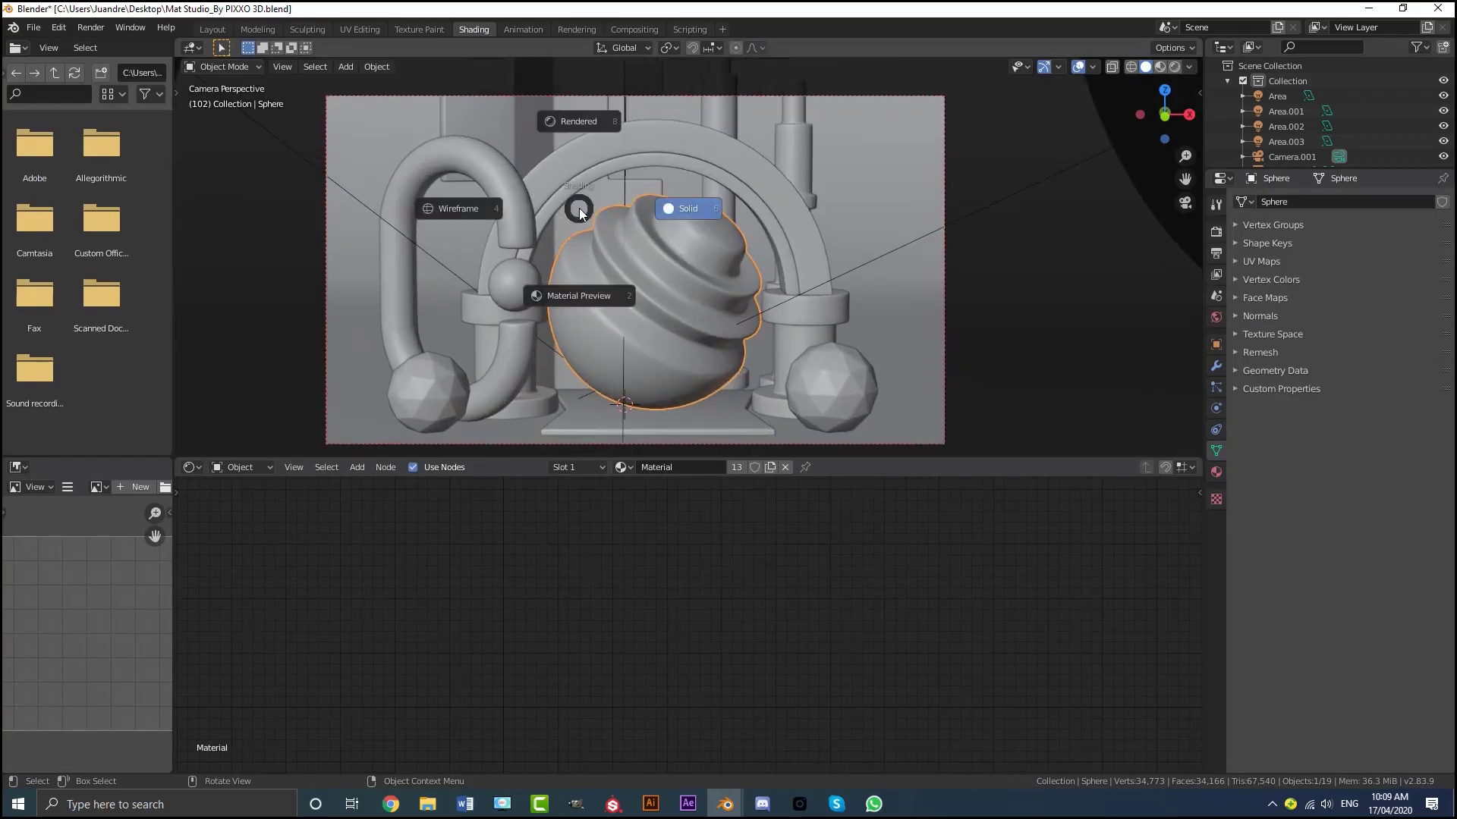
click(584, 129)
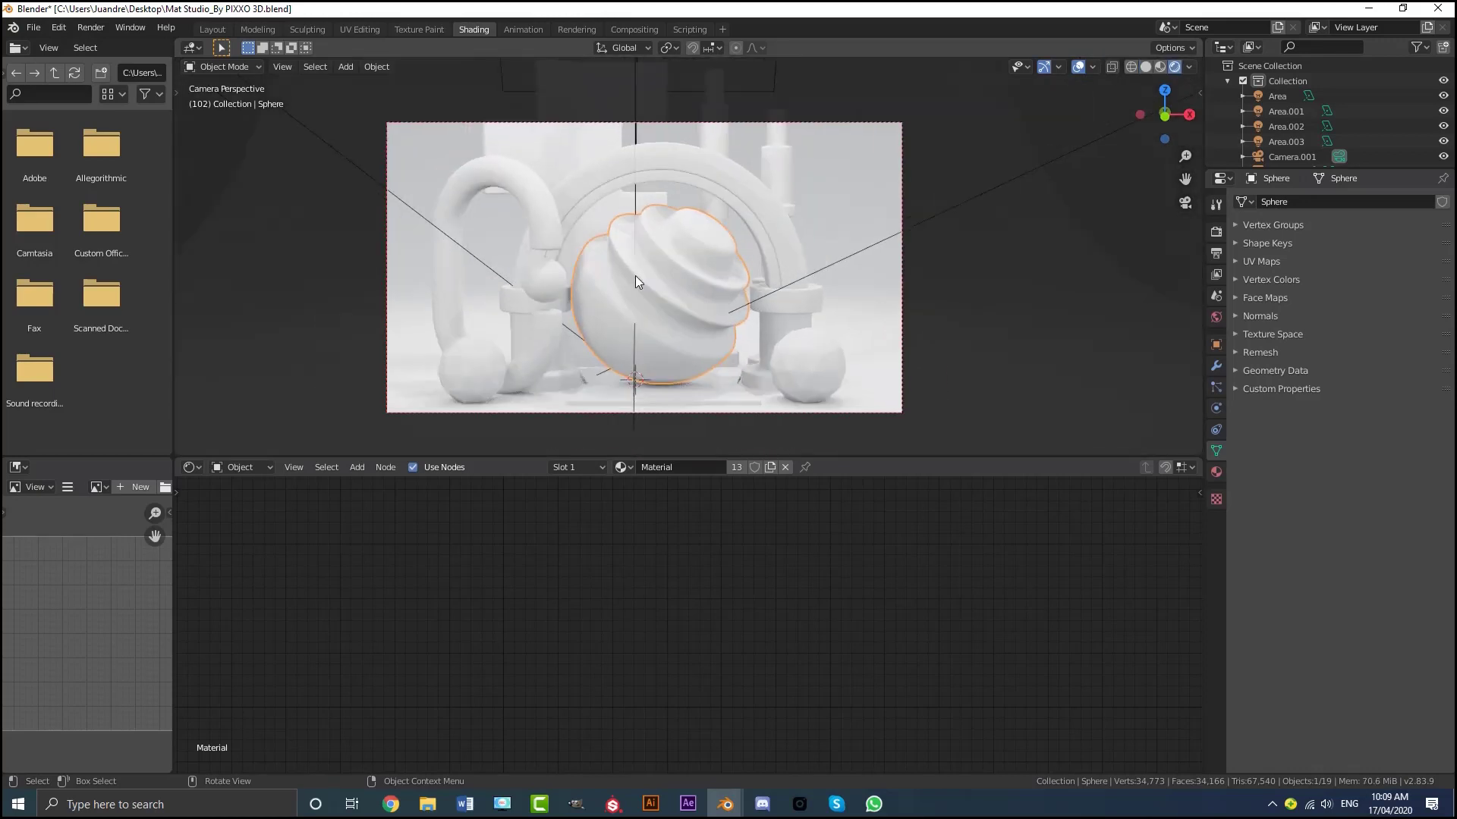
shift+middle_drag(710, 293, 719, 268)
key(alt+a)
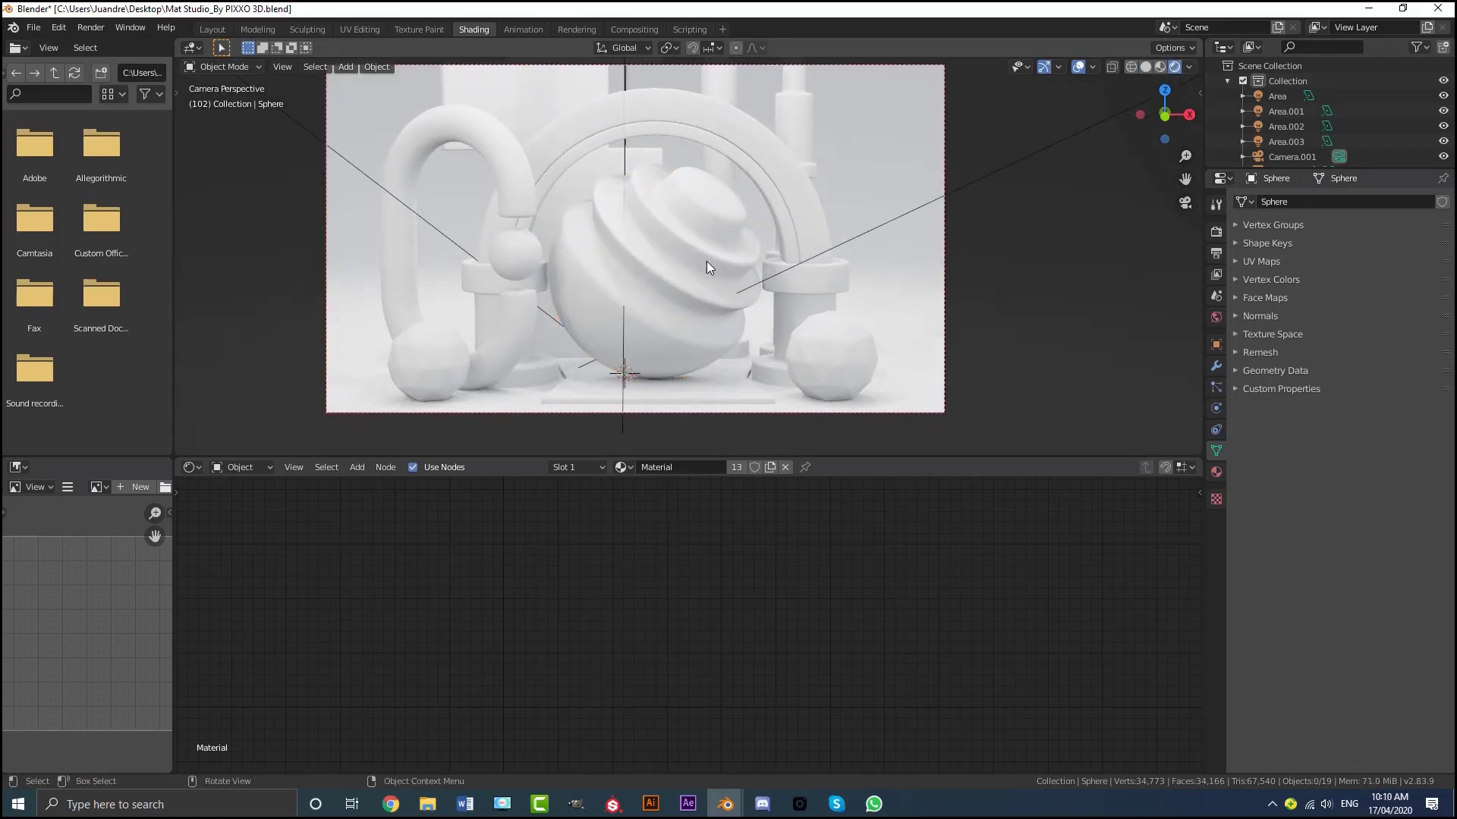
click(650, 244)
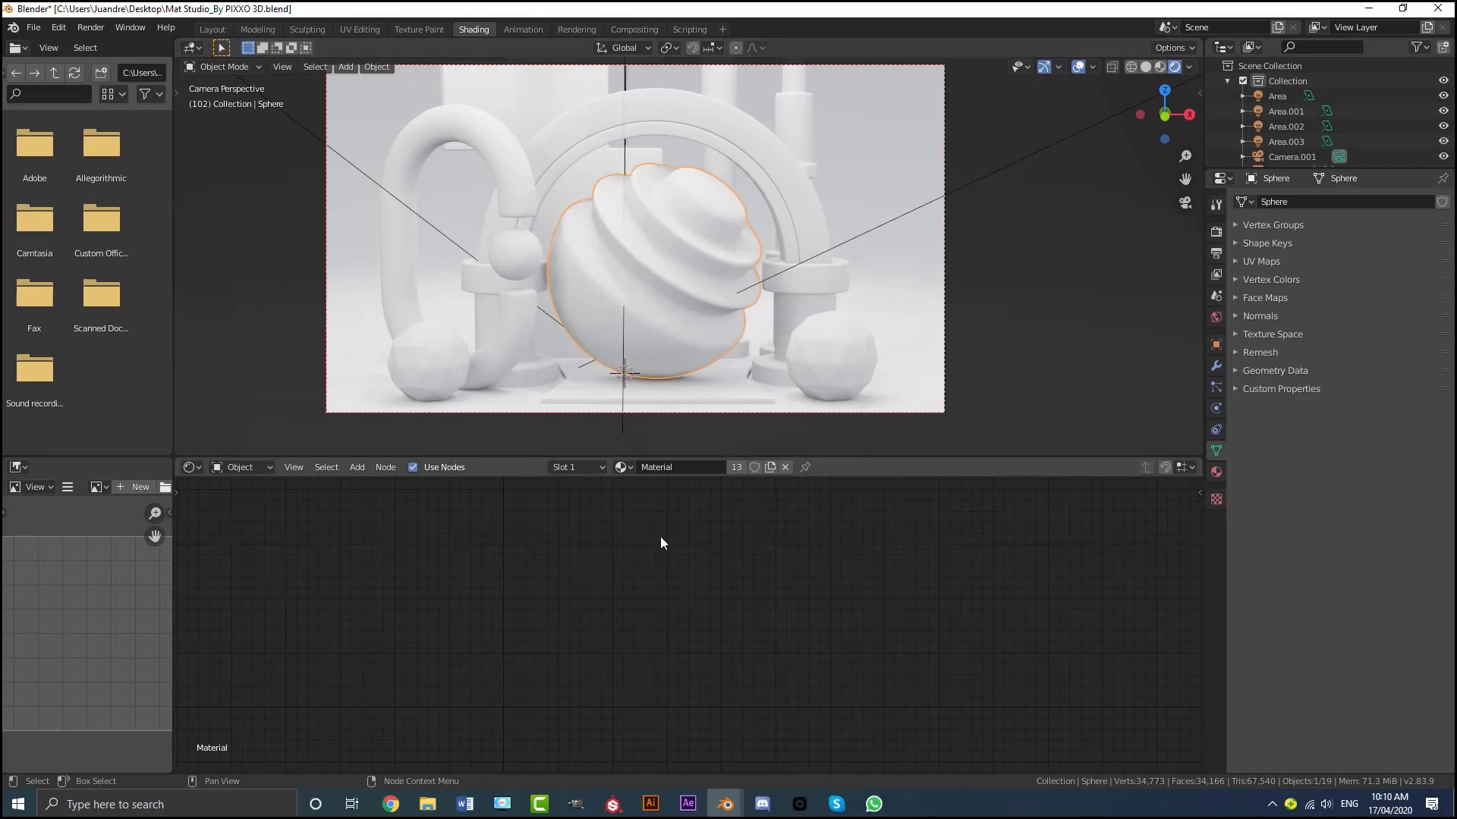
Step: Move the Material Output node slightly away and delete the Diffuse BSDF node from the sphere's material
key(Home)
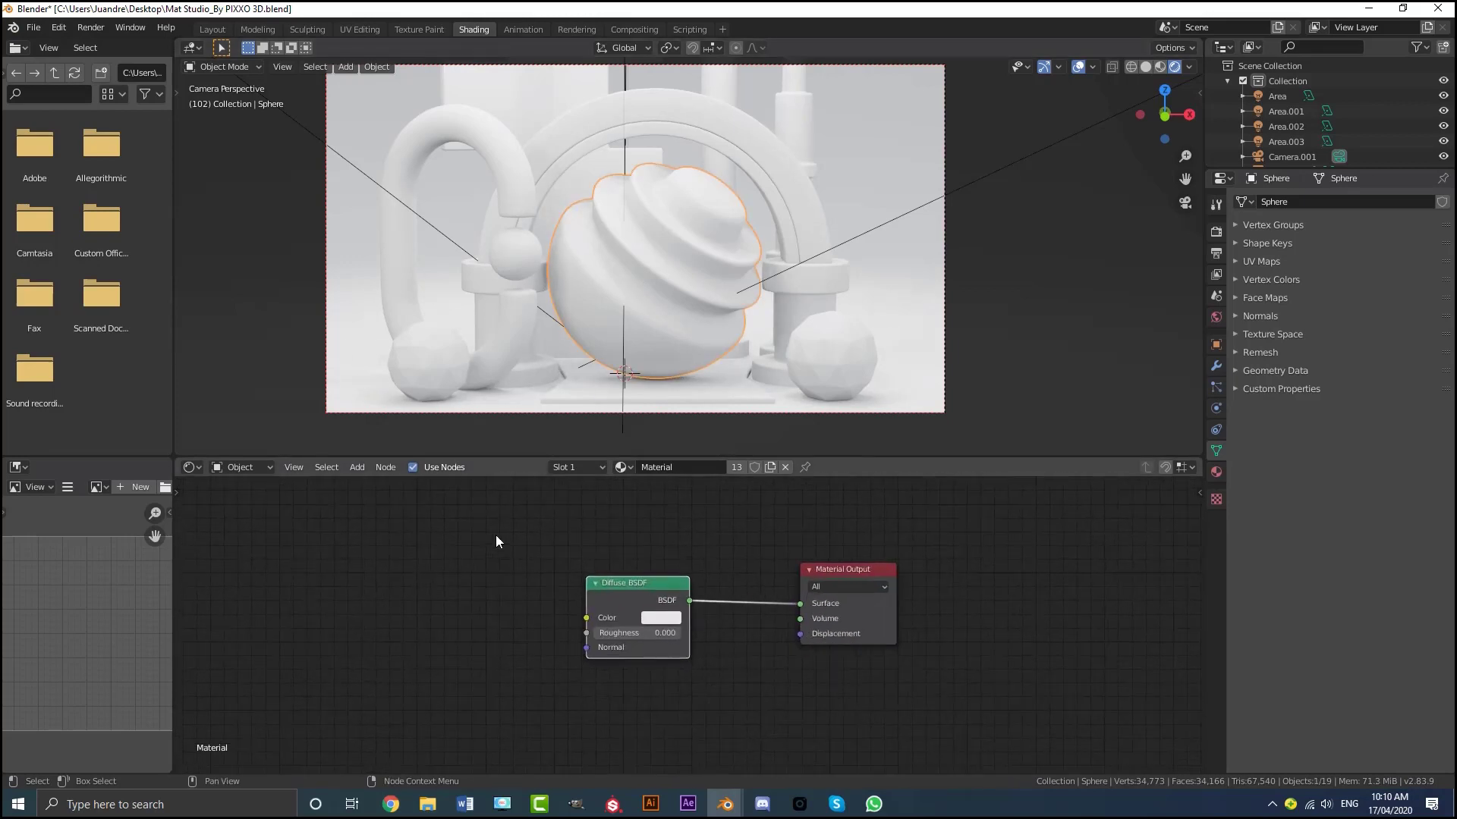
scroll(627, 558, up, 1)
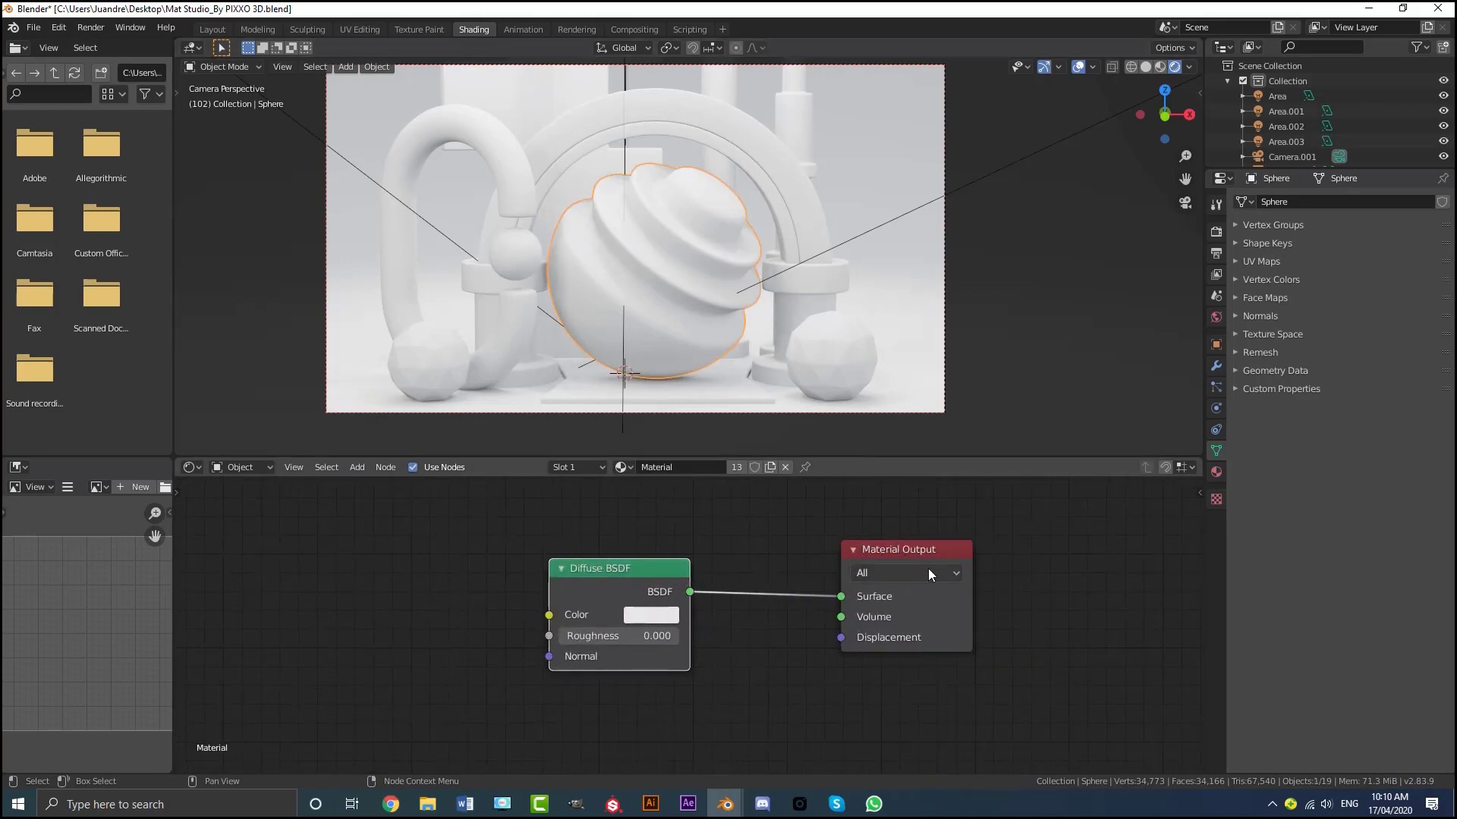
drag(927, 549, 968, 543)
scroll(641, 583, up, 2)
middle_drag(619, 591, 750, 540)
click(780, 501)
key(x)
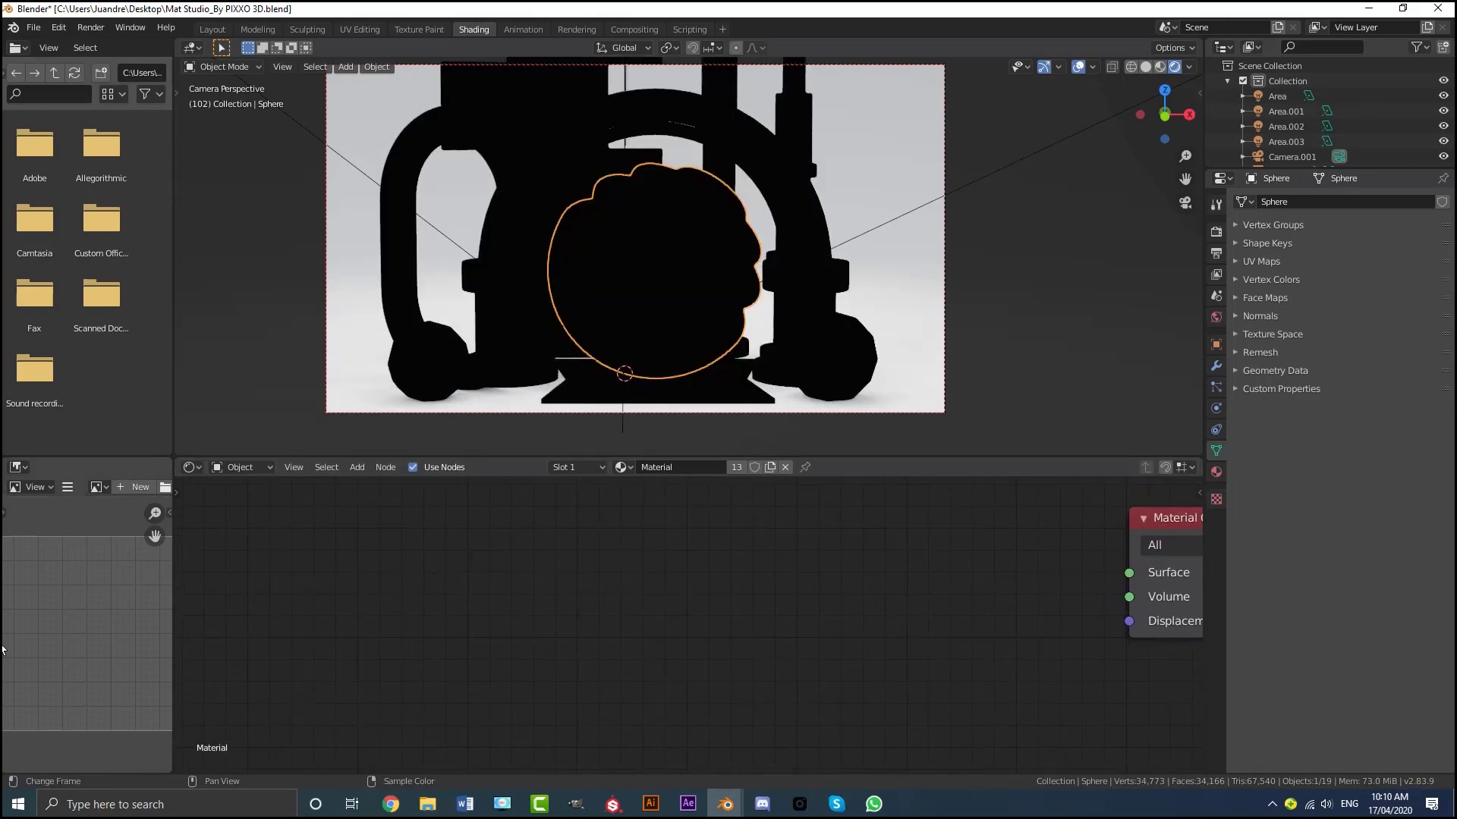
Step: Add a Texture Coordinate node at the start of the sphere's node graph, opposite the Material Output
middle_drag(617, 581, 544, 587)
scroll(543, 588, up, 1)
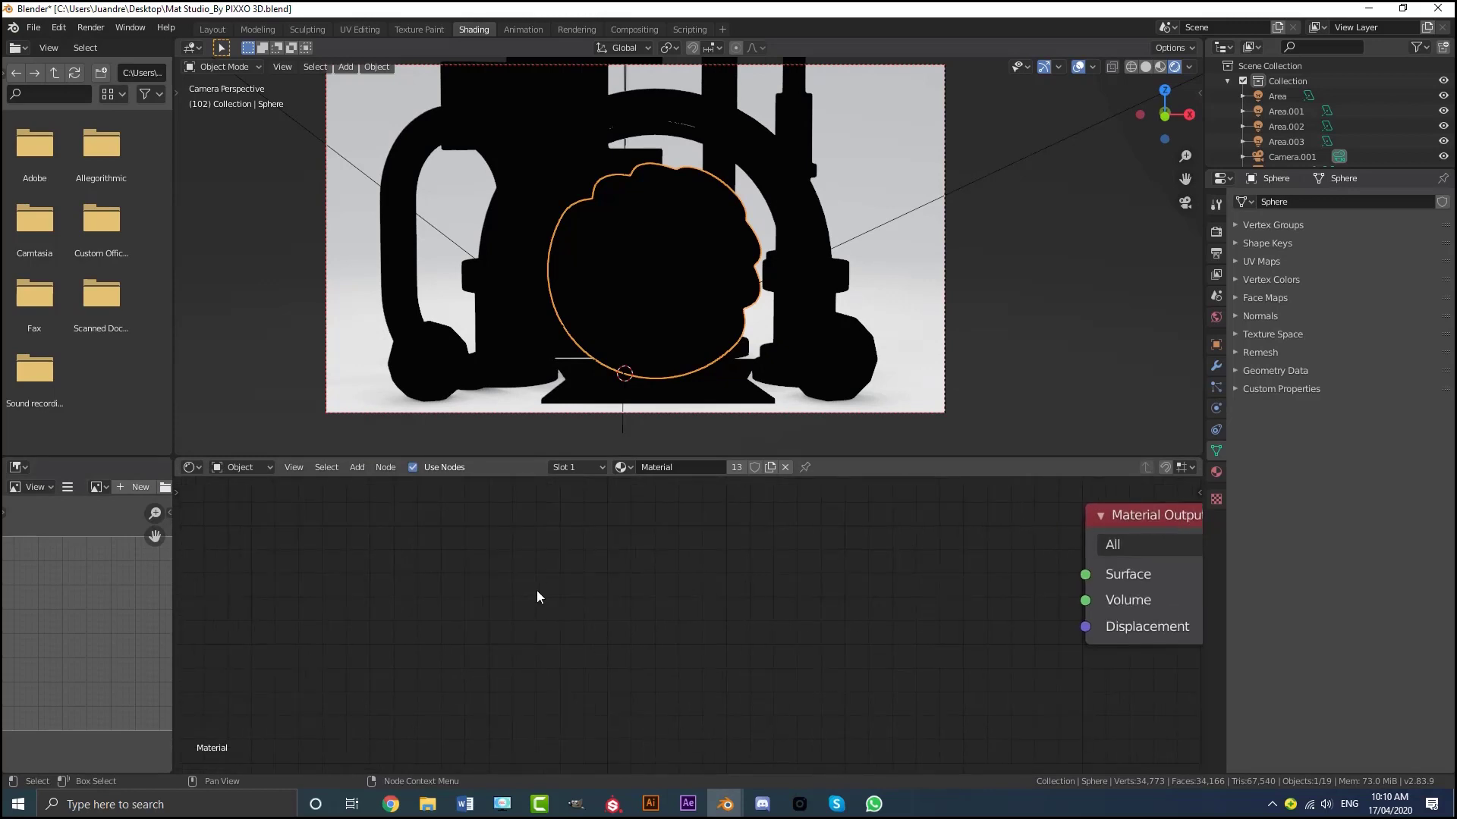
key(shift+a)
click(511, 590)
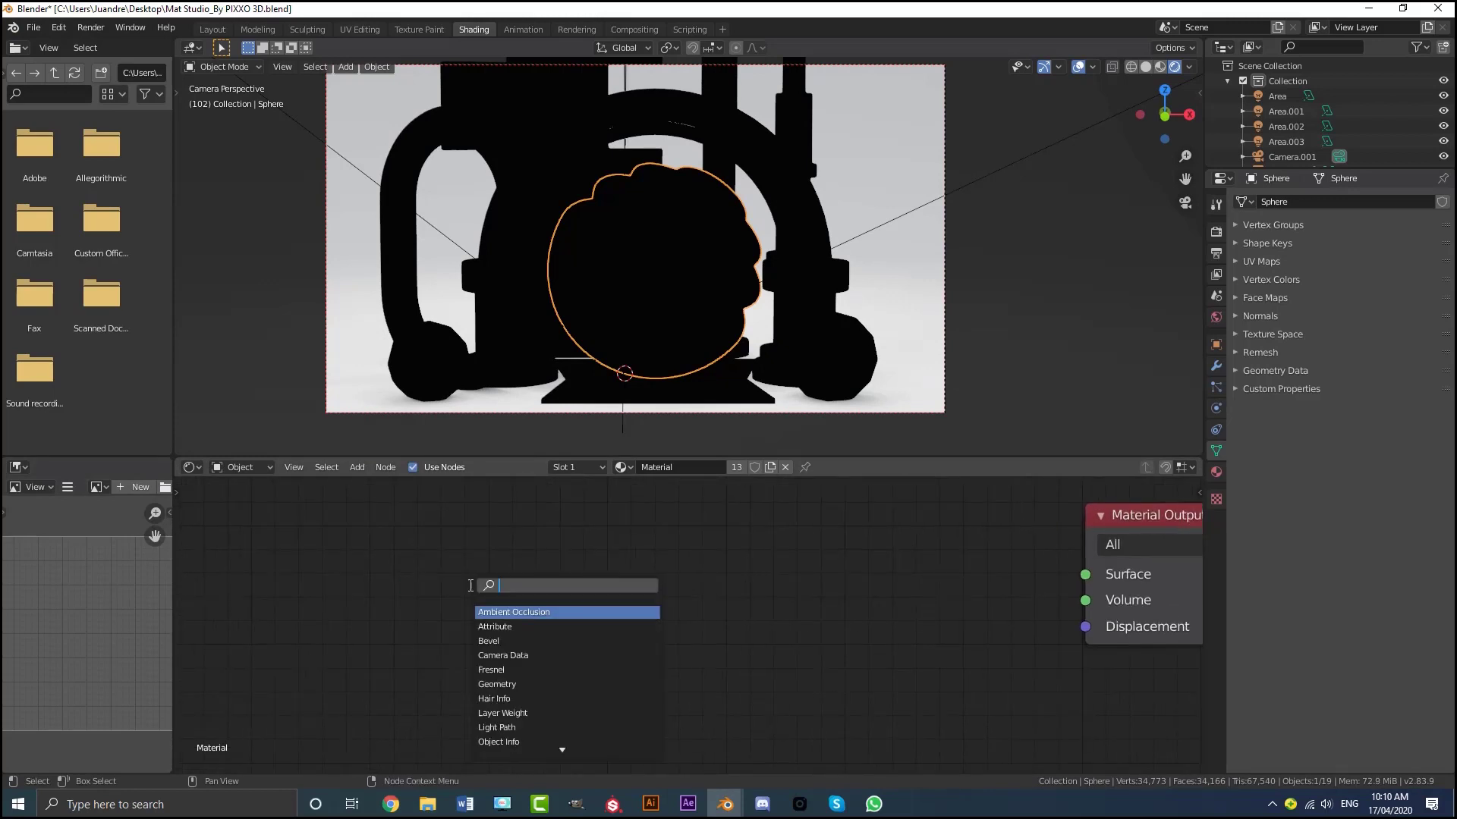
text(tex)
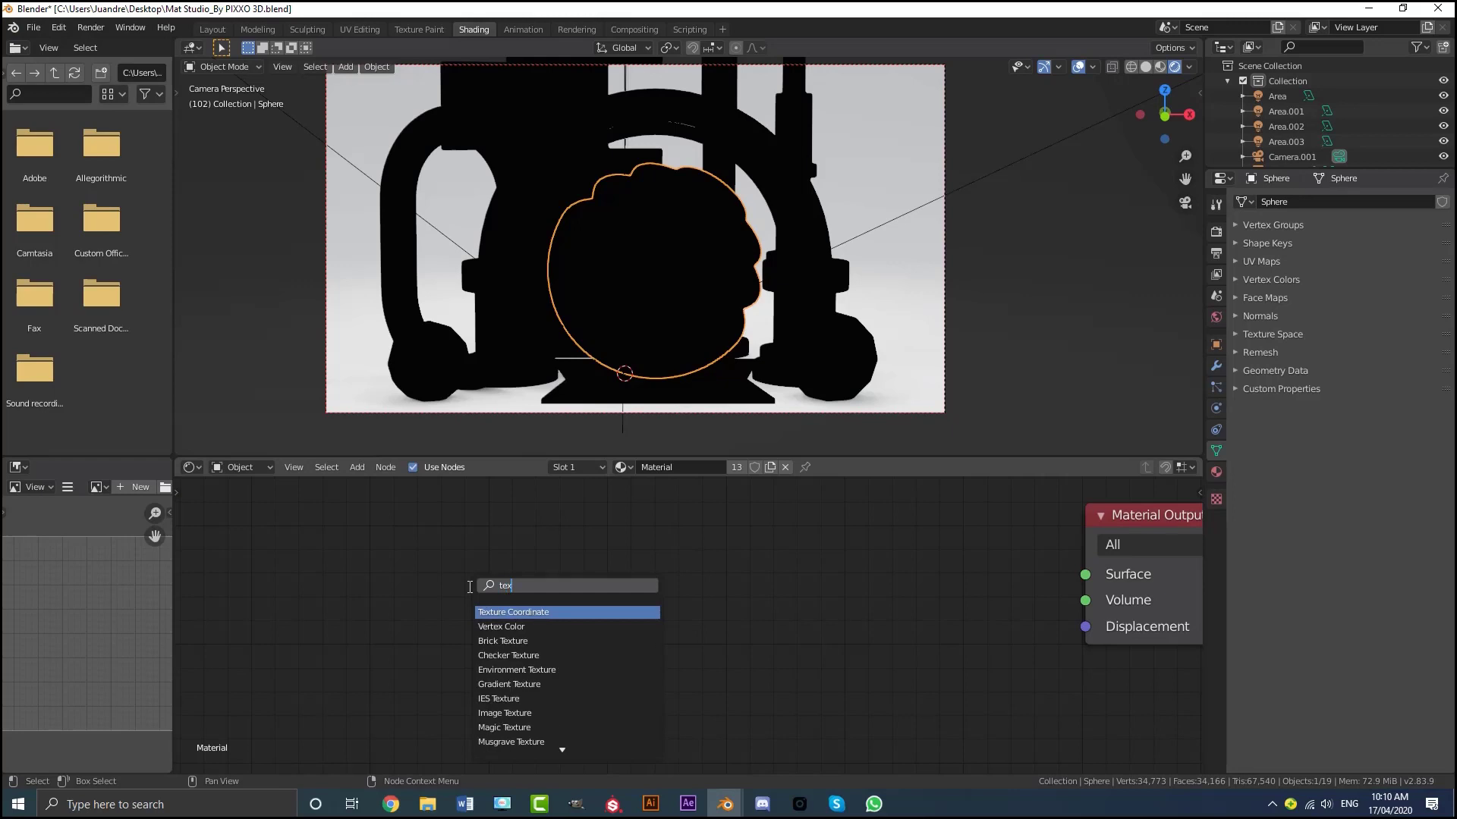
click(502, 611)
click(310, 559)
scroll(380, 609, down, 3)
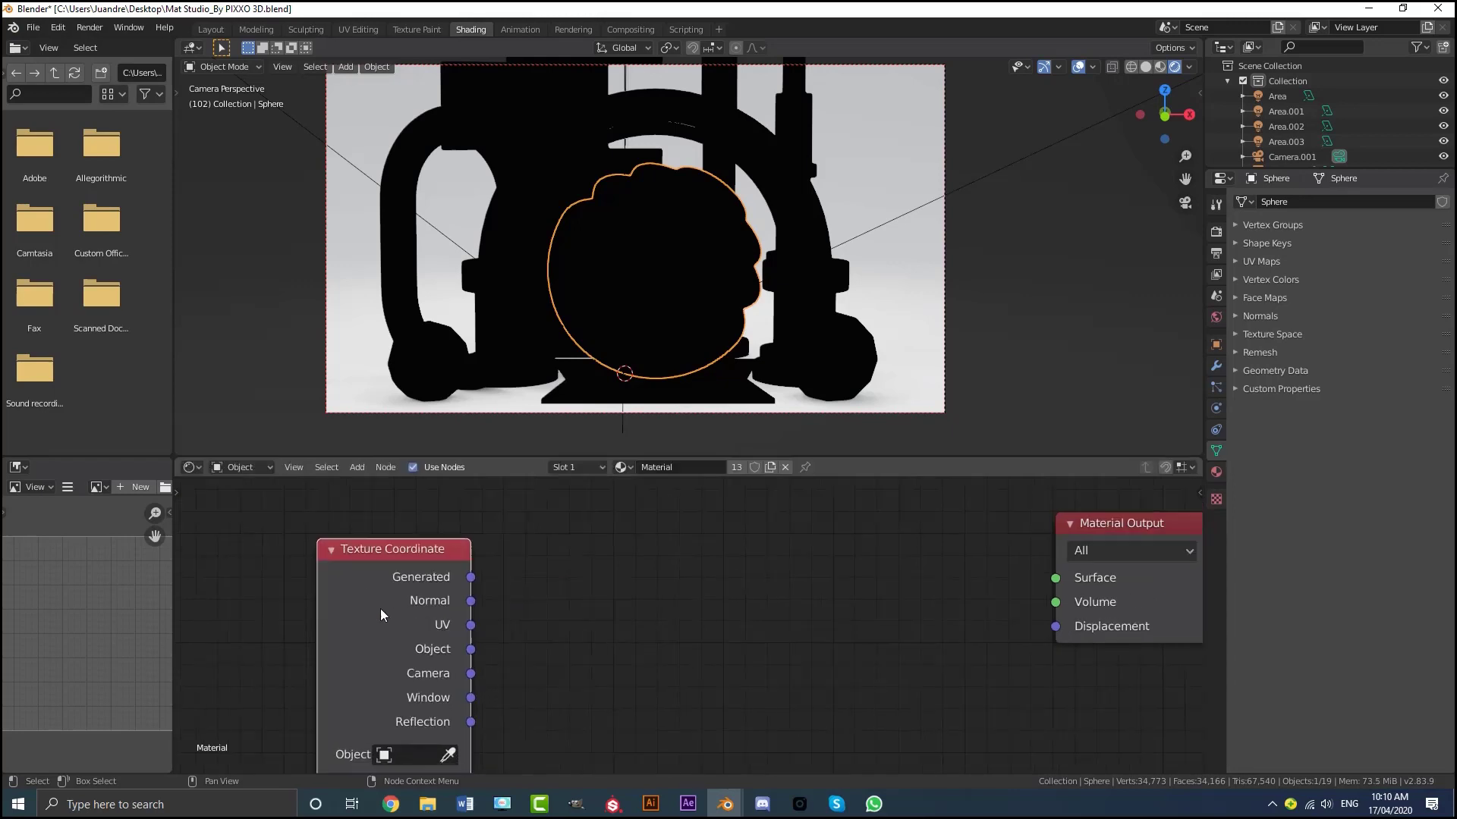
drag(390, 607, 390, 603)
click(390, 602)
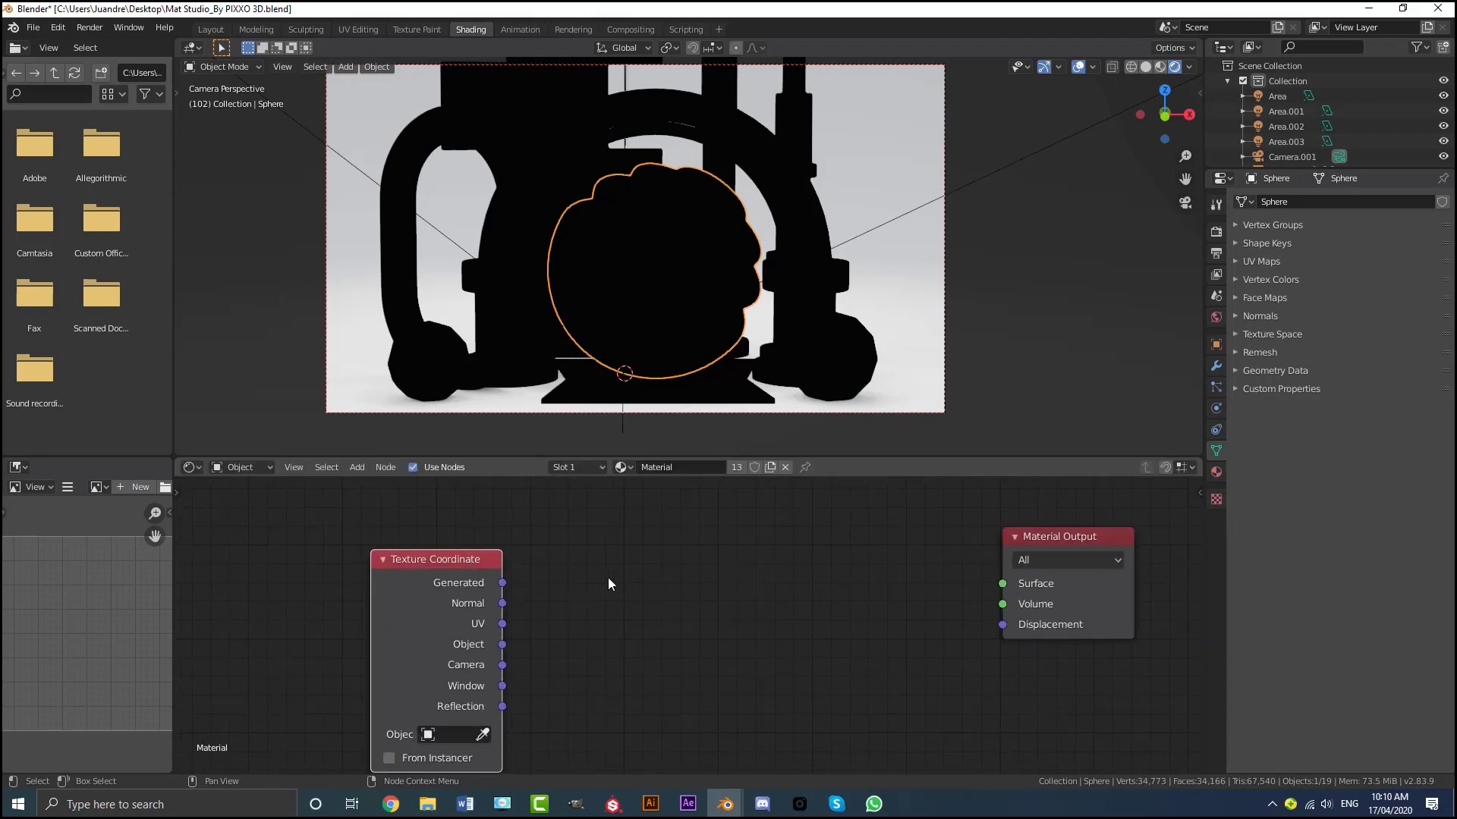
Step: Add a Noise Texture node and connect the Texture Coordinate's Object output to its Vector input
key(shift+a)
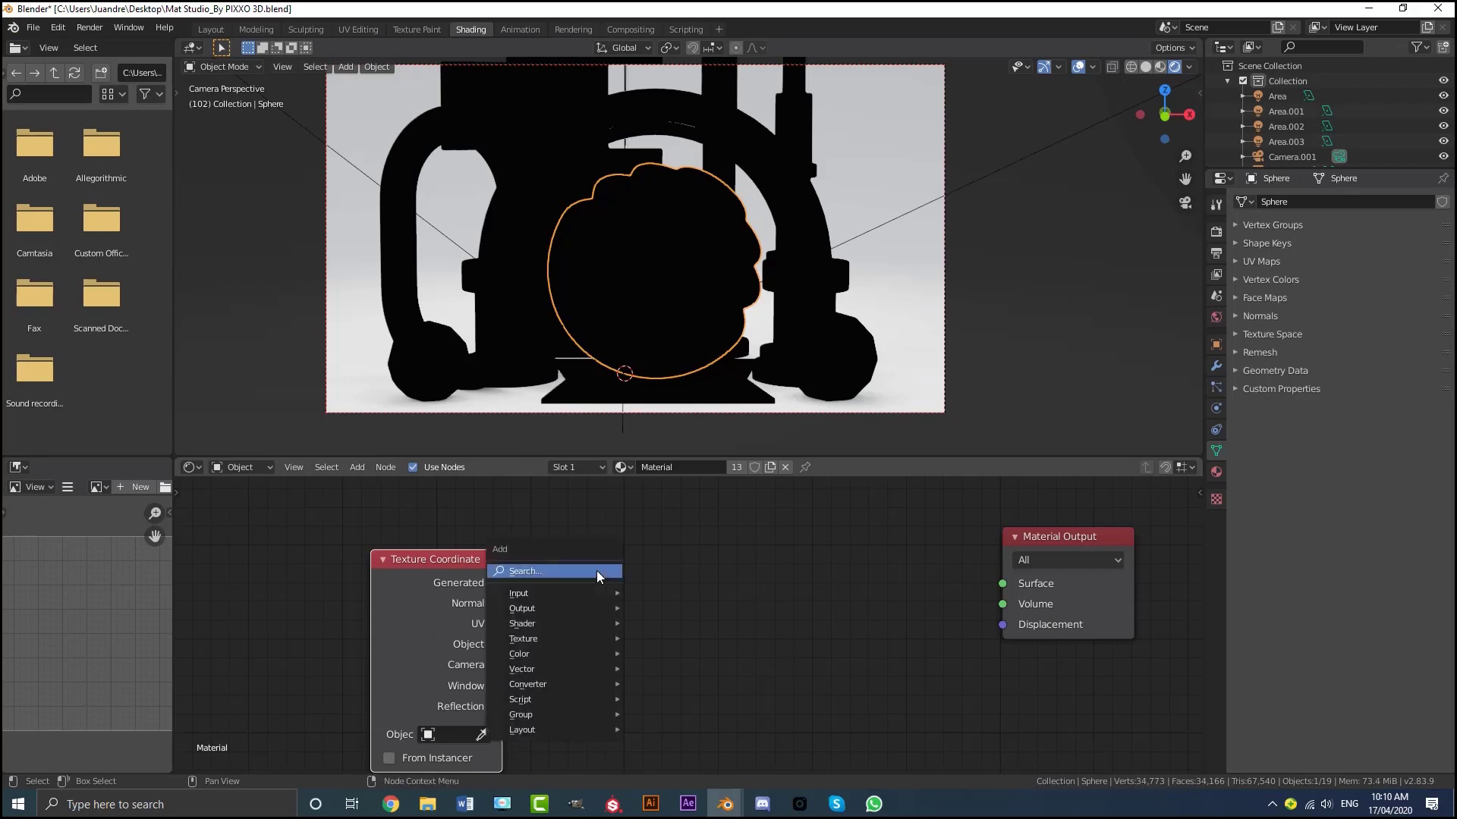
click(596, 570)
text(noi)
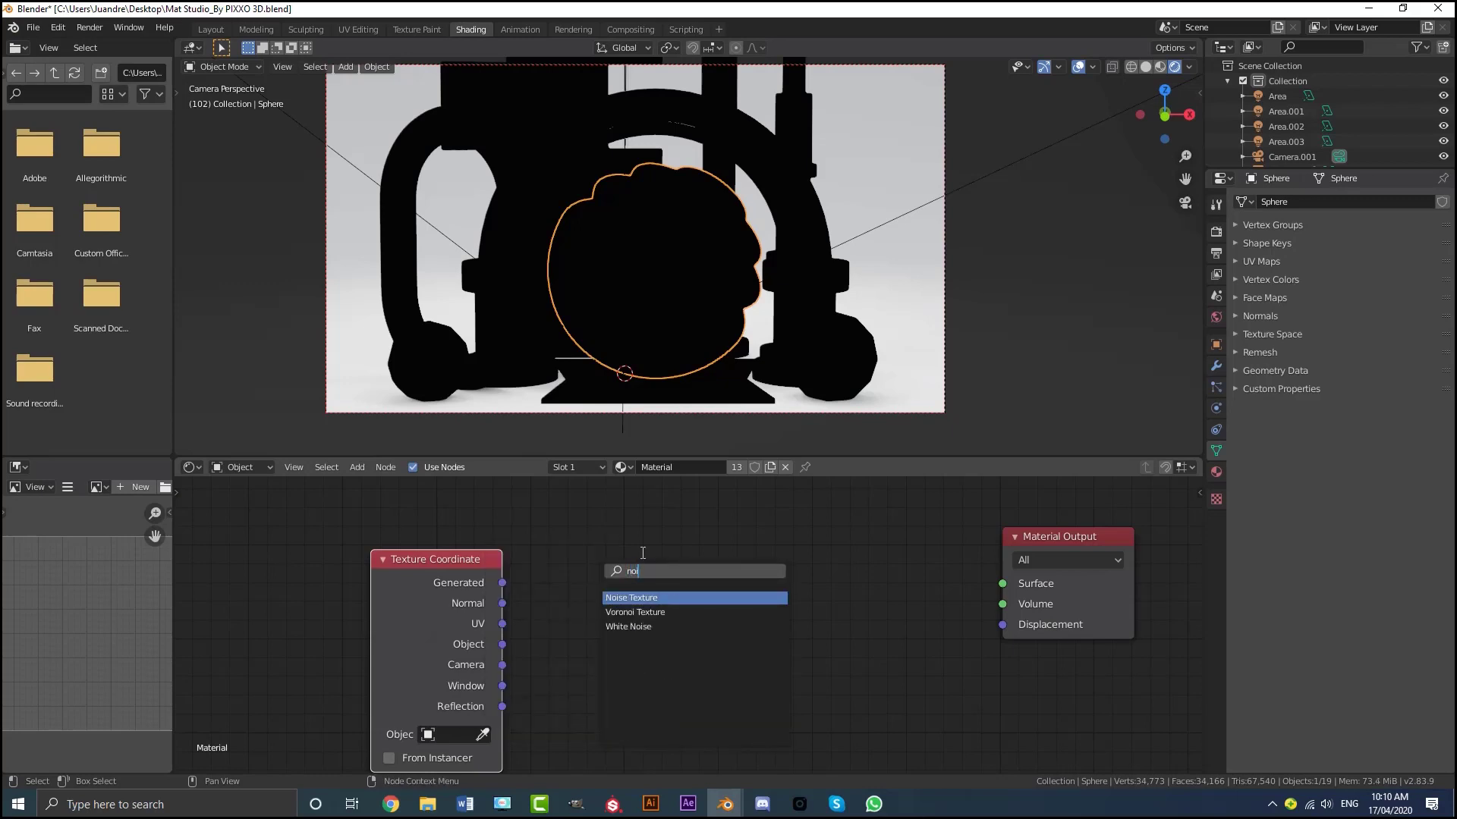
click(657, 598)
click(629, 590)
drag(502, 644, 566, 661)
Step: Add a ColorRamp node after the Noise Texture and connect the noise Color output to its Fac input
scroll(688, 627, down, 2)
middle_drag(755, 613, 653, 597)
scroll(722, 572, up, 2)
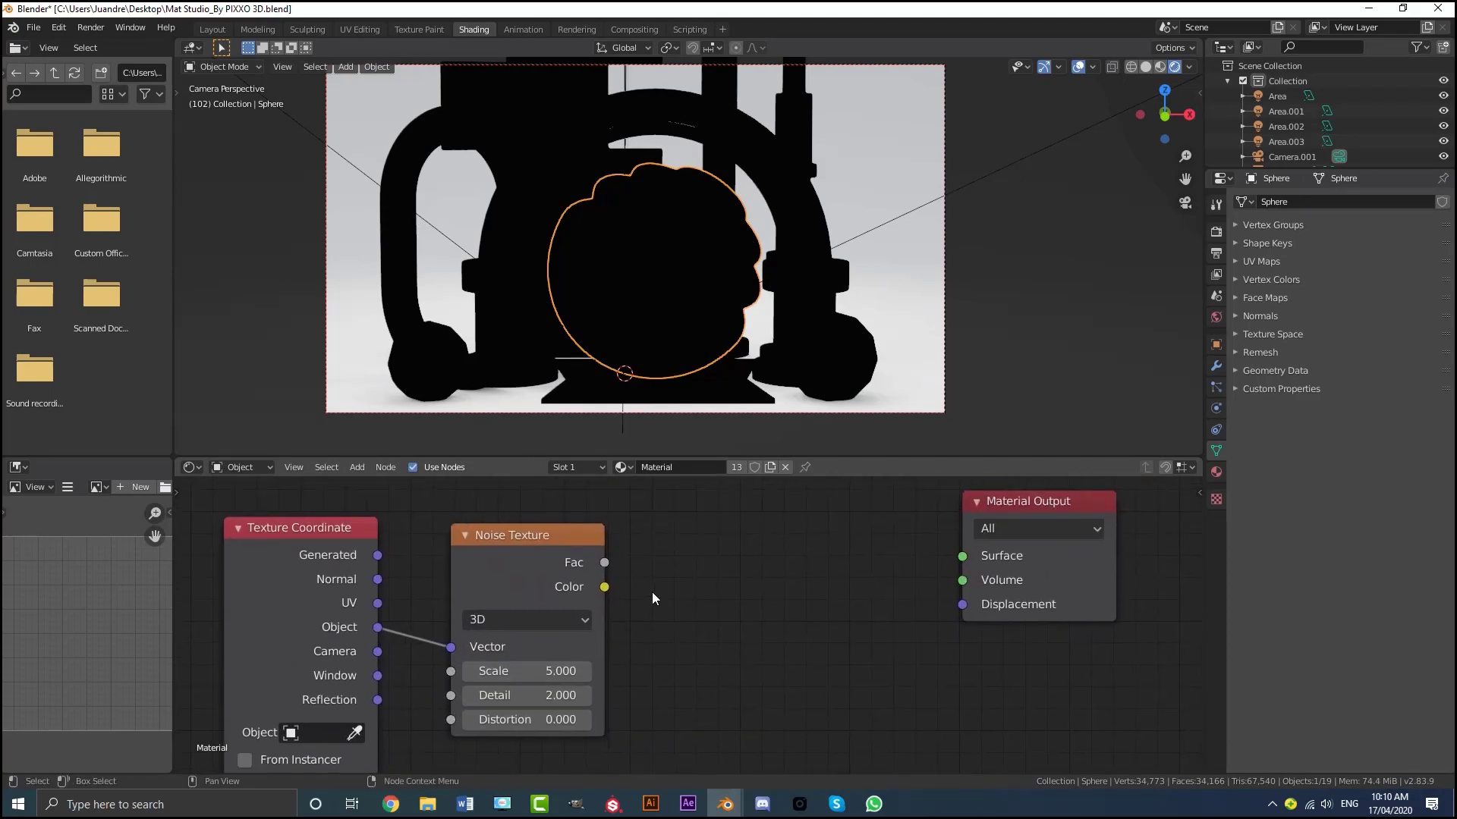
key(shift+a)
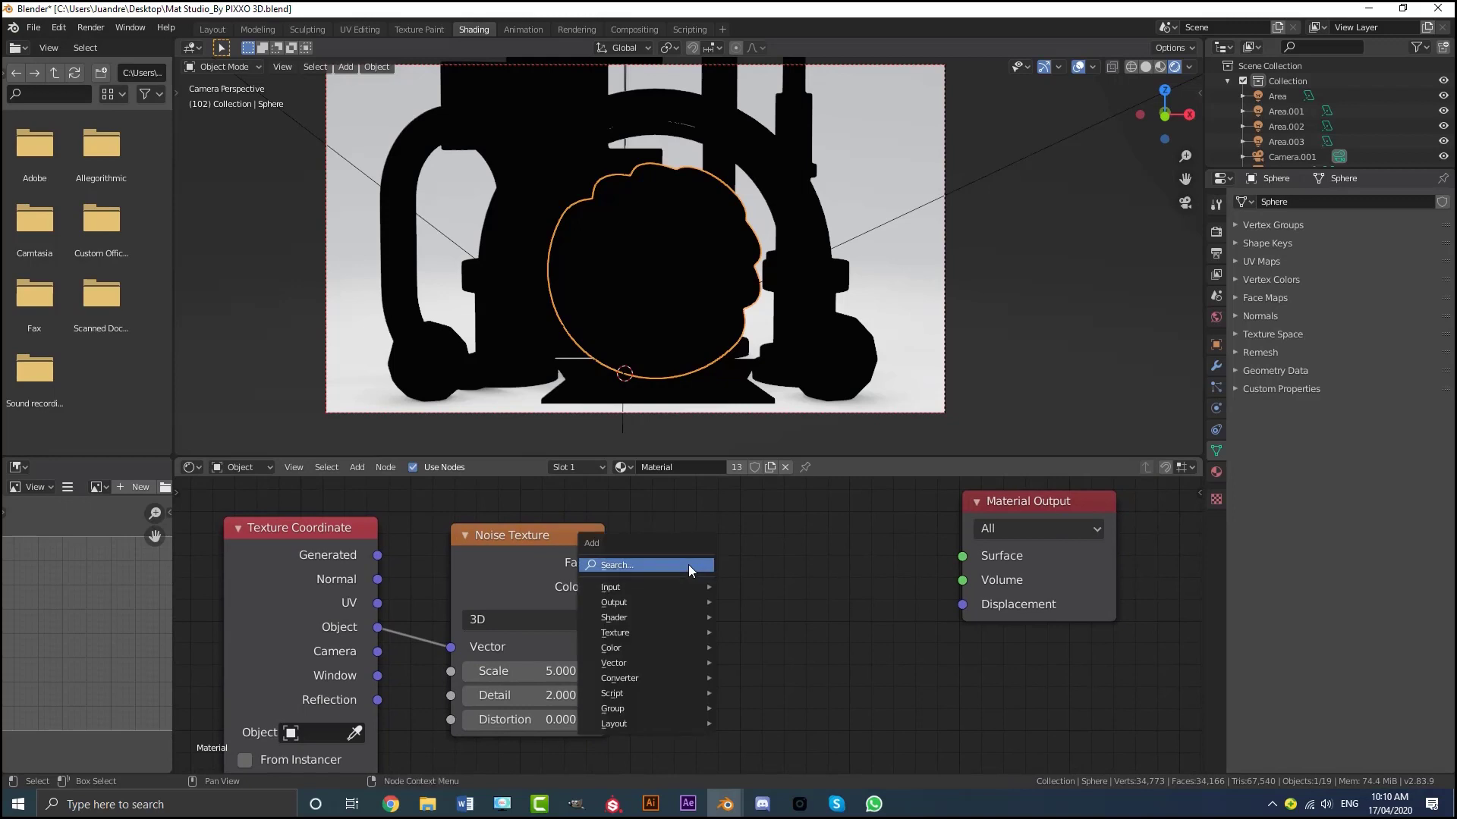
click(689, 564)
text(color)
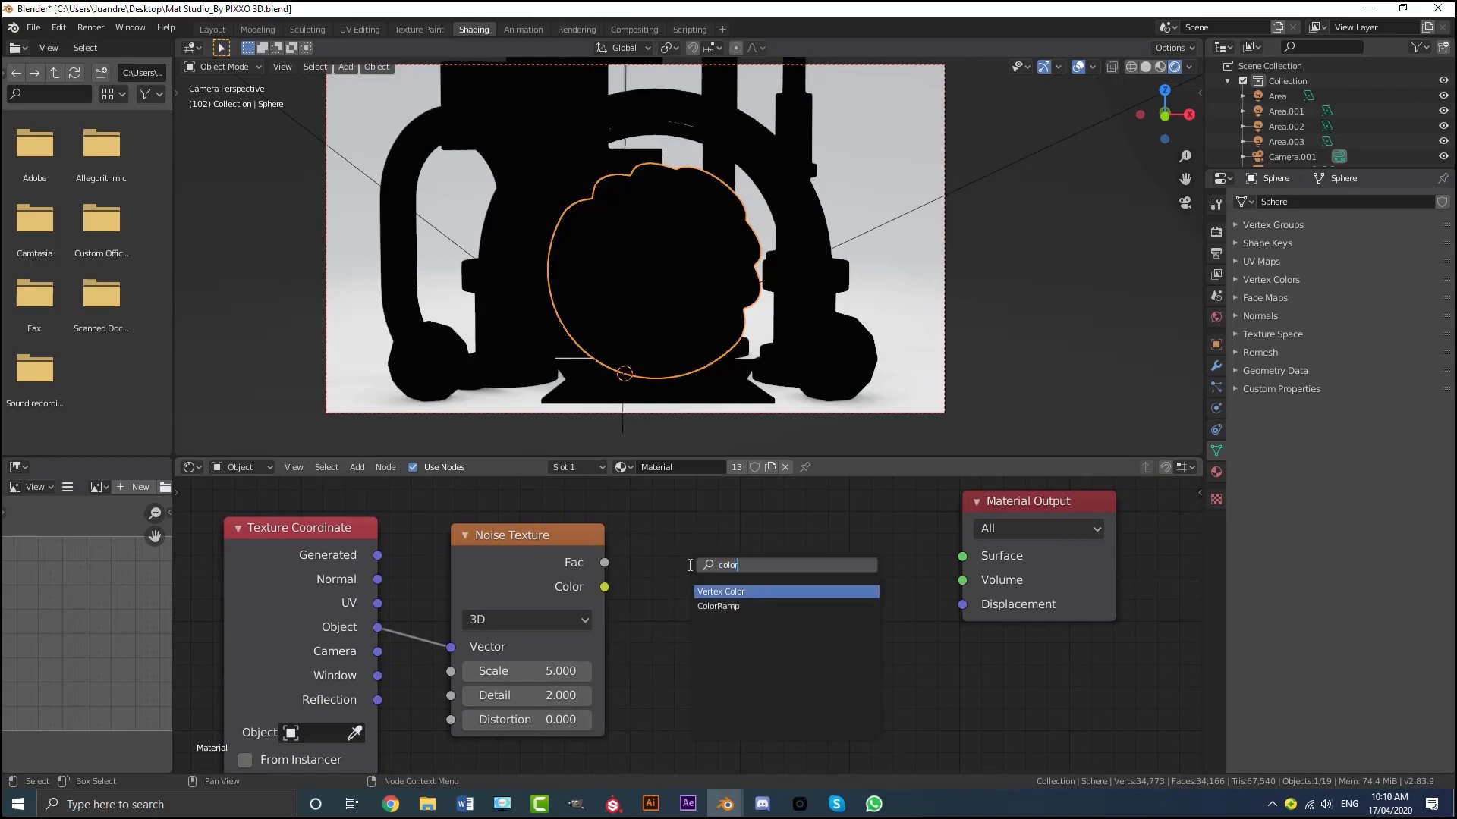
click(727, 607)
click(721, 629)
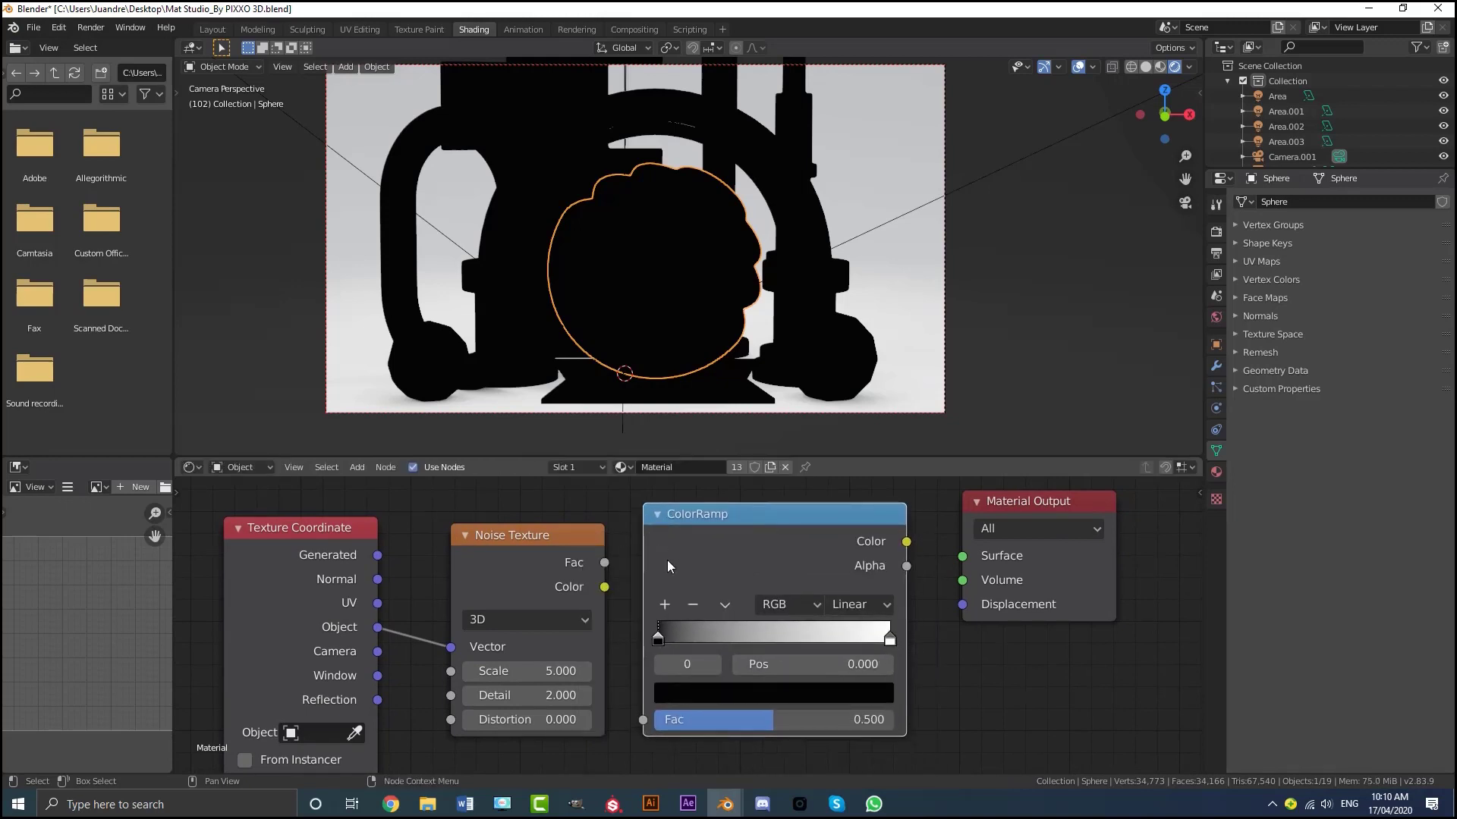
scroll(645, 607, down, 2)
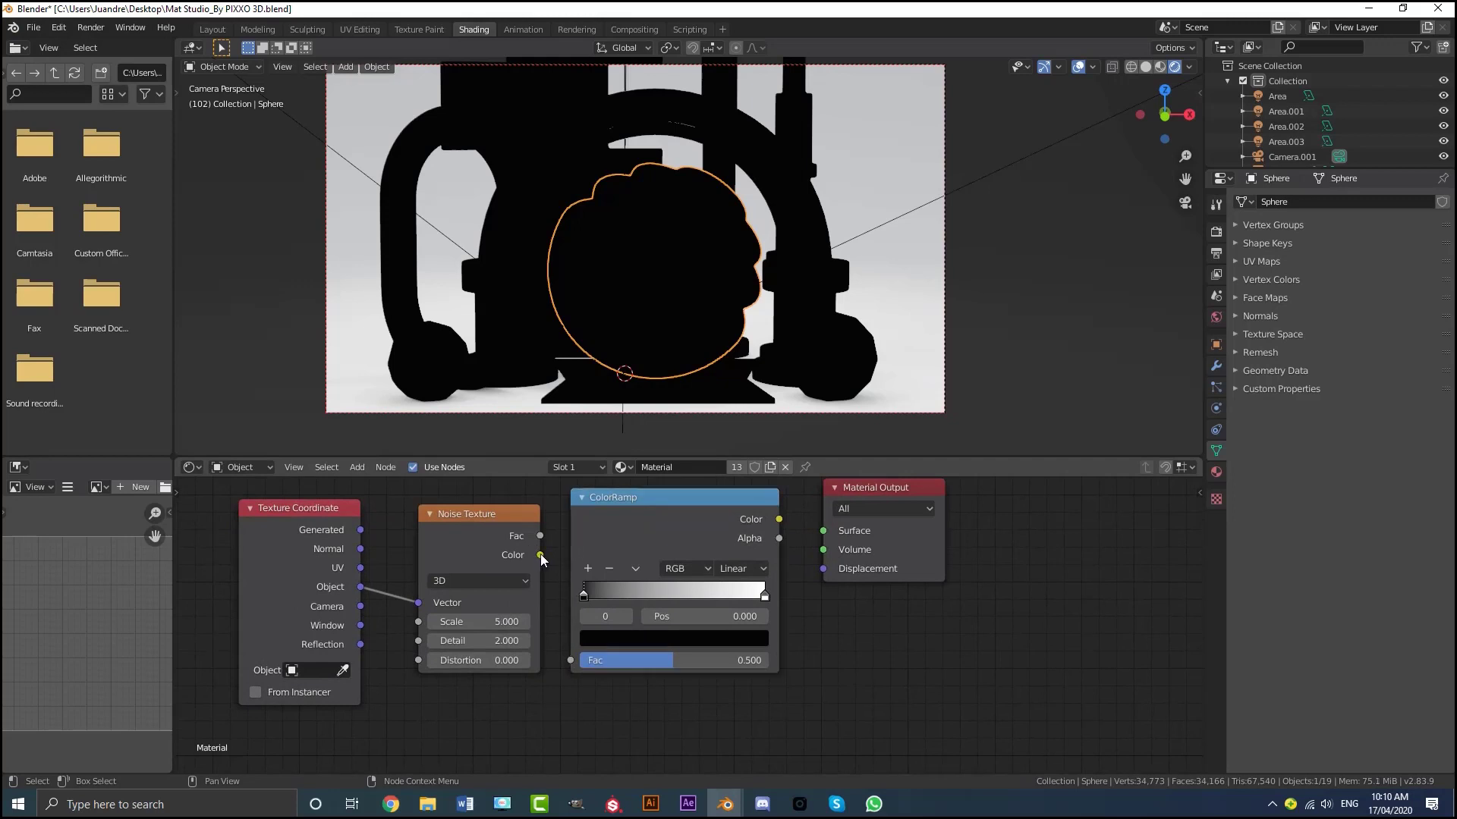
drag(540, 554, 571, 661)
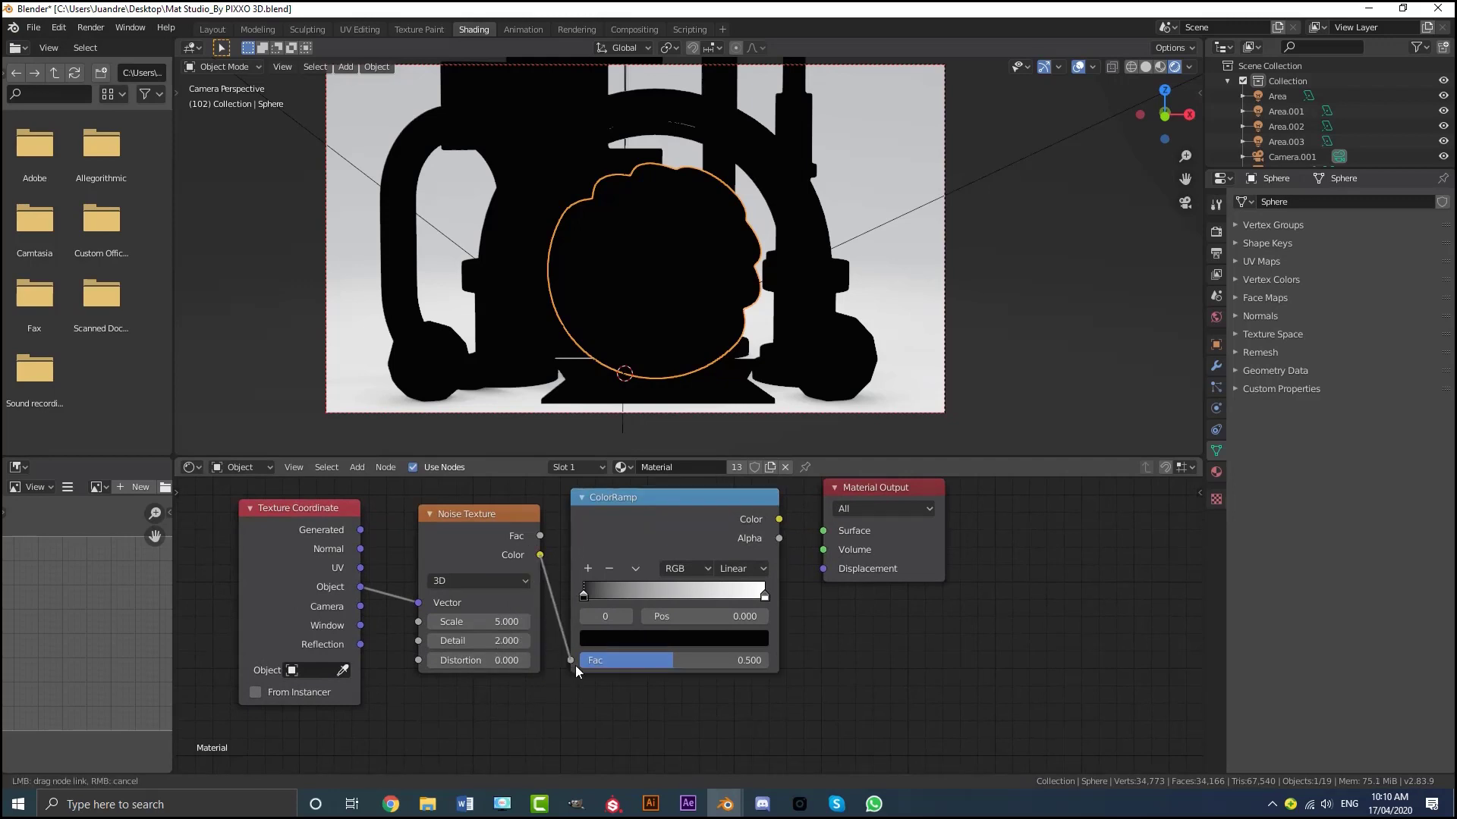
Step: Move the Material Output node well away from the ColorRamp to make room for more nodes
scroll(576, 666, down, 2)
drag(731, 559, 1003, 560)
scroll(774, 567, up, 1)
scroll(756, 565, up, 1)
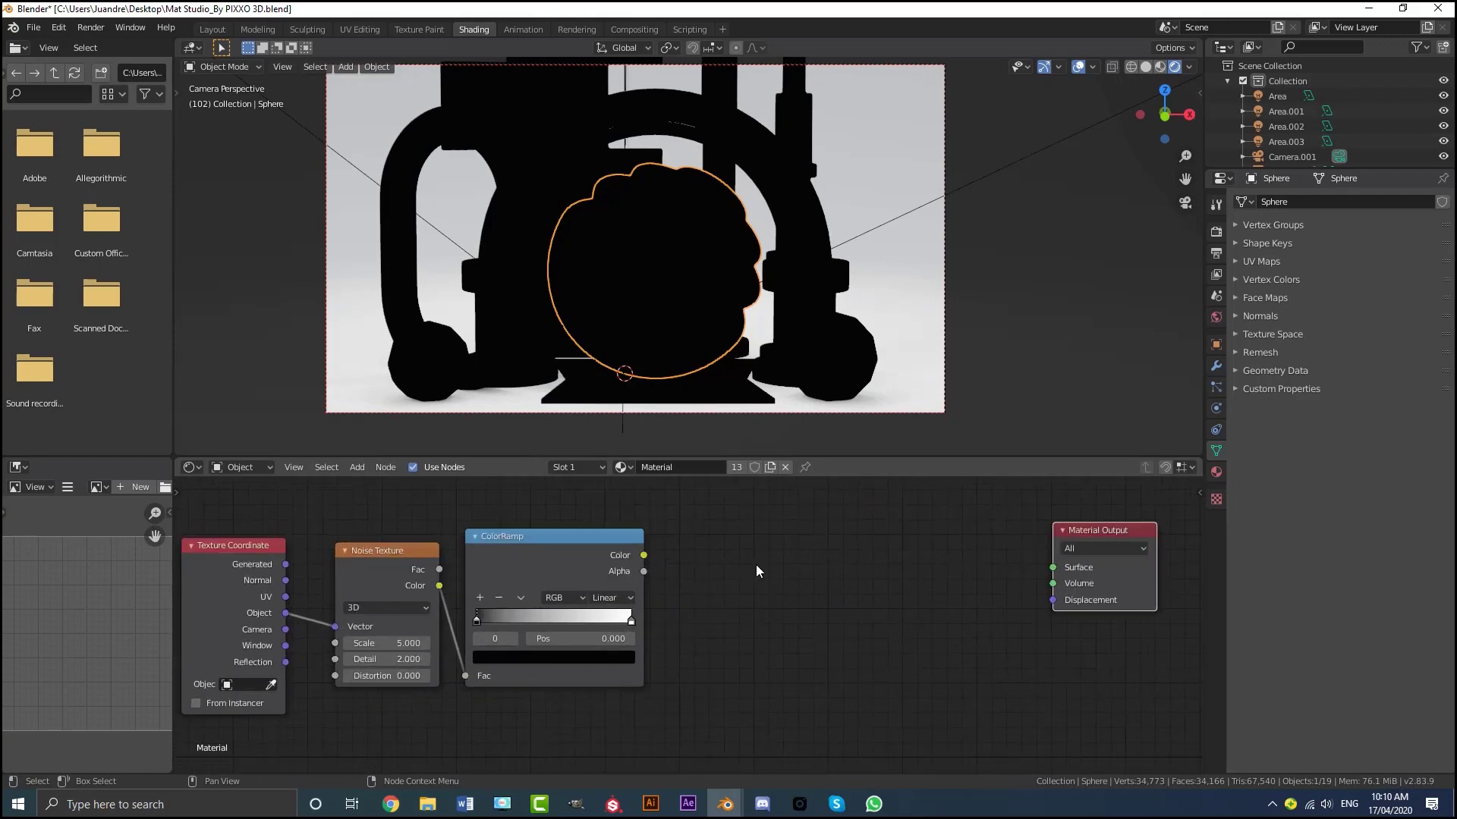
Step: Add a Bump node after the ColorRamp and connect the ColorRamp's Color output to its Height input
key(shift+a)
click(756, 564)
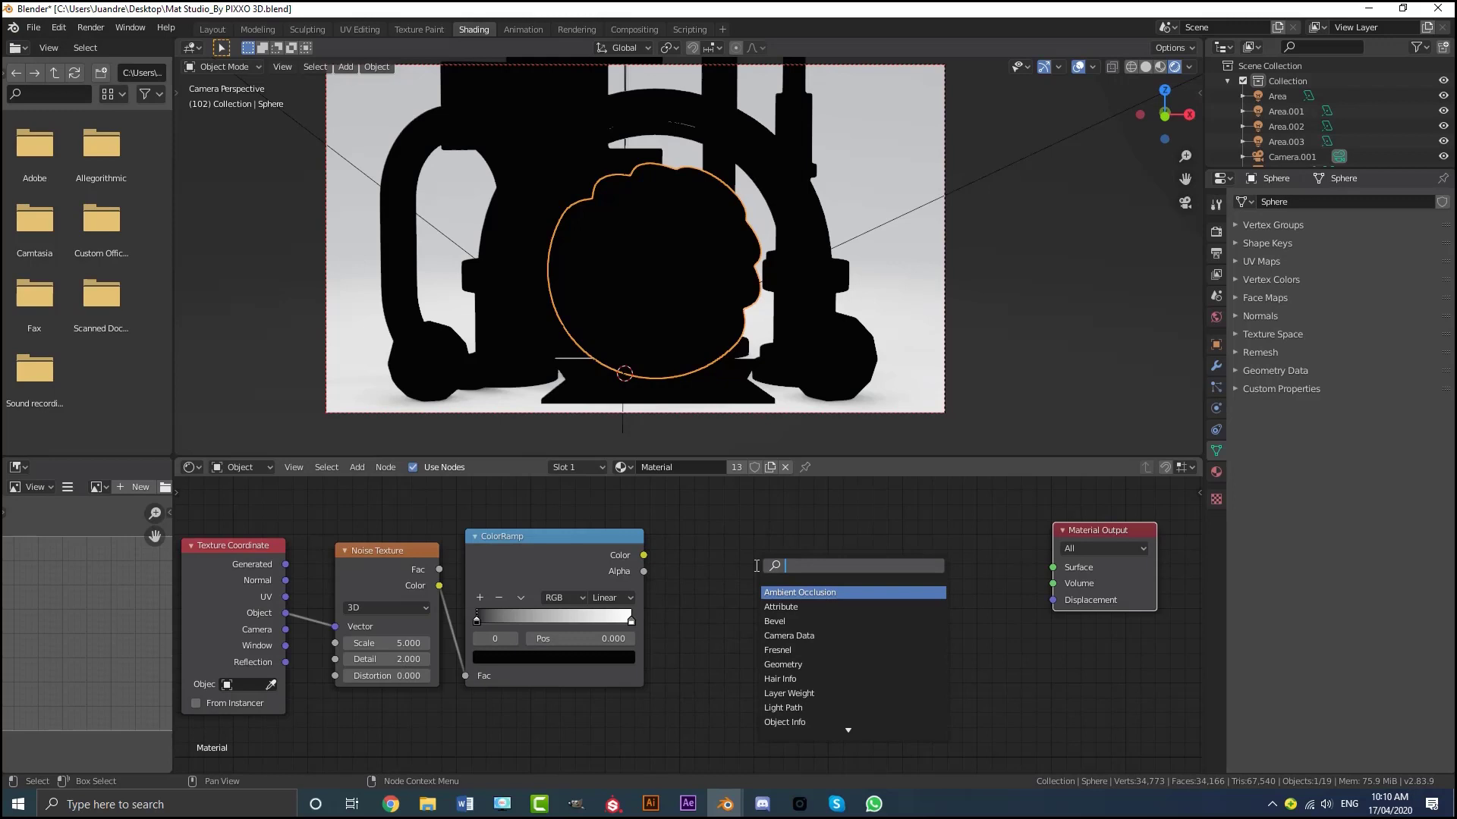
text(bump)
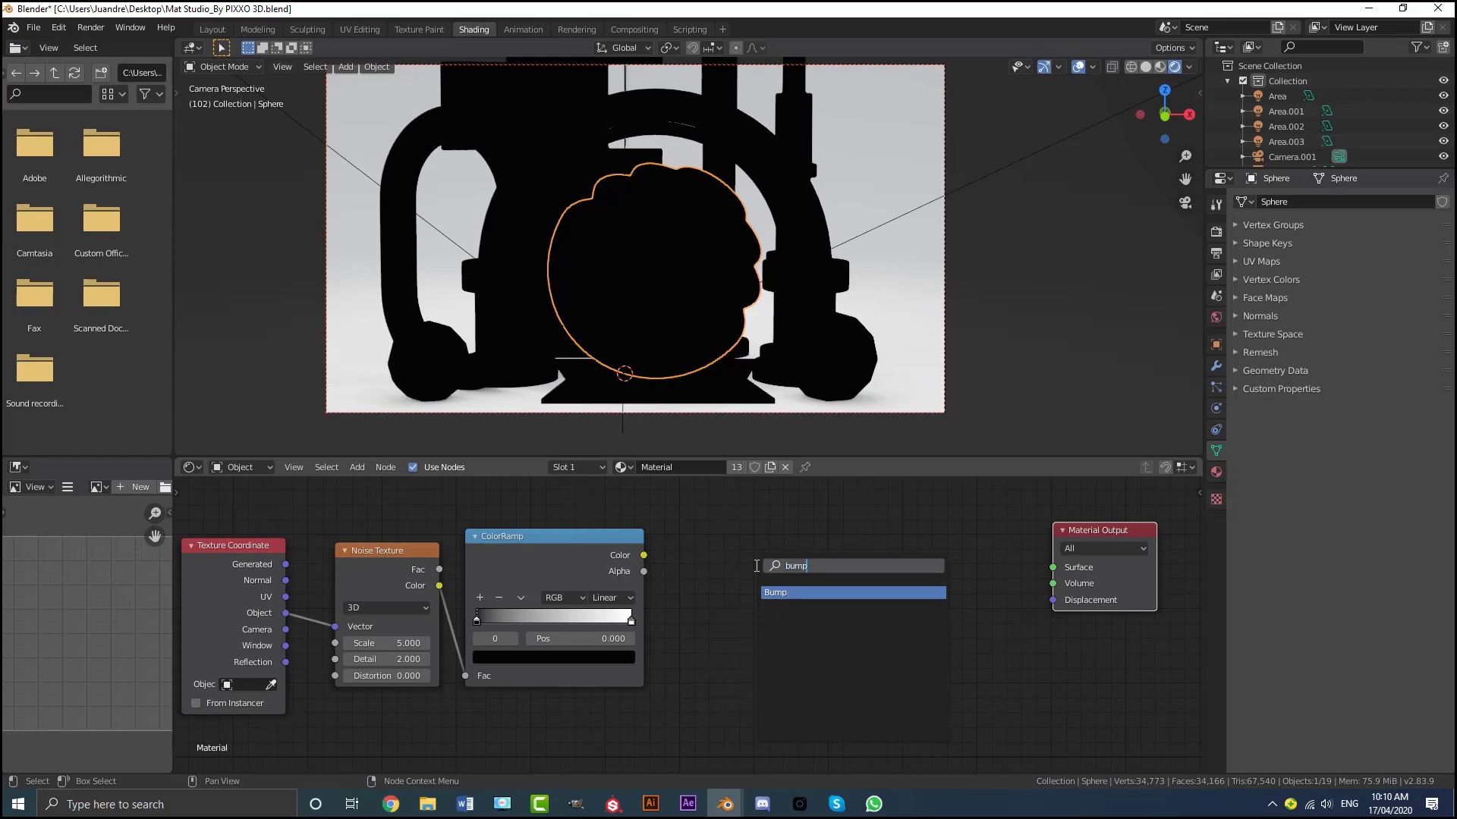
key(Return)
click(754, 574)
drag(647, 573, 687, 710)
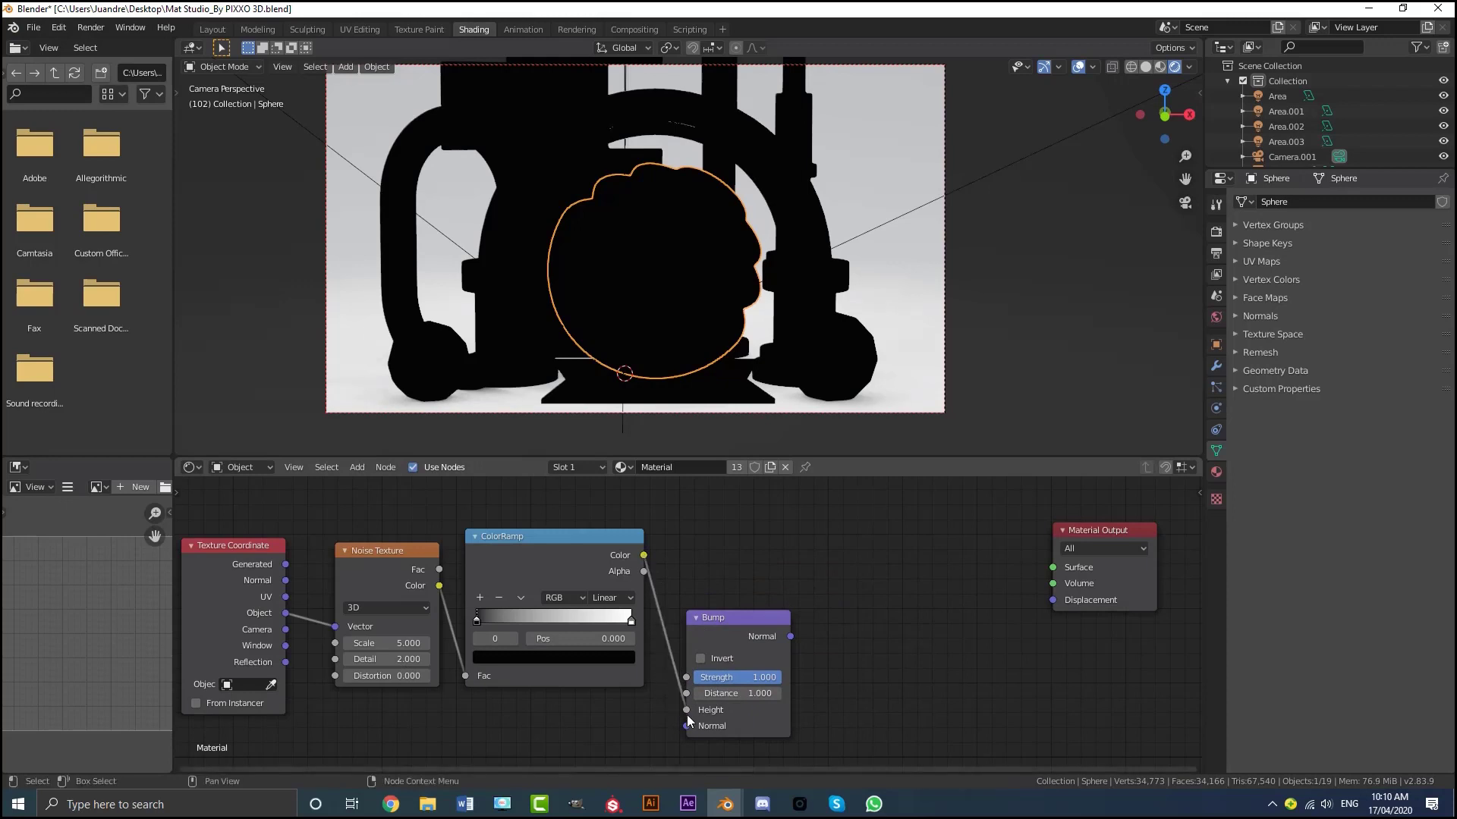
Step: Set the Bump node's Strength to 0.02
scroll(688, 717, up, 1)
click(747, 679)
text(0.02)
key(Return)
scroll(687, 627, down, 2)
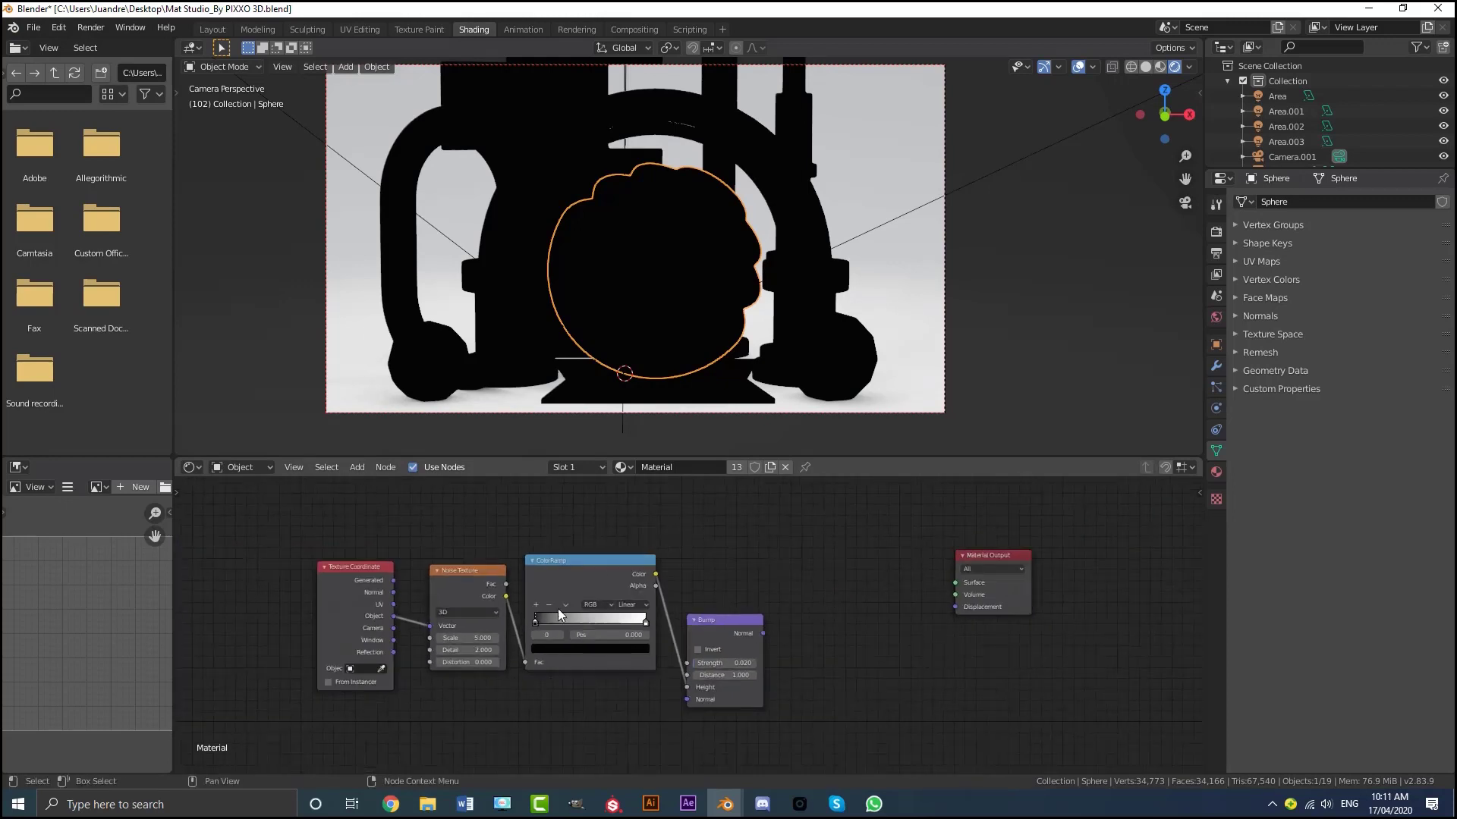
Step: Add a Principled BSDF node between the Bump and Material Output nodes and connect the Bump's Normal output to its Normal input
middle_drag(694, 610, 610, 601)
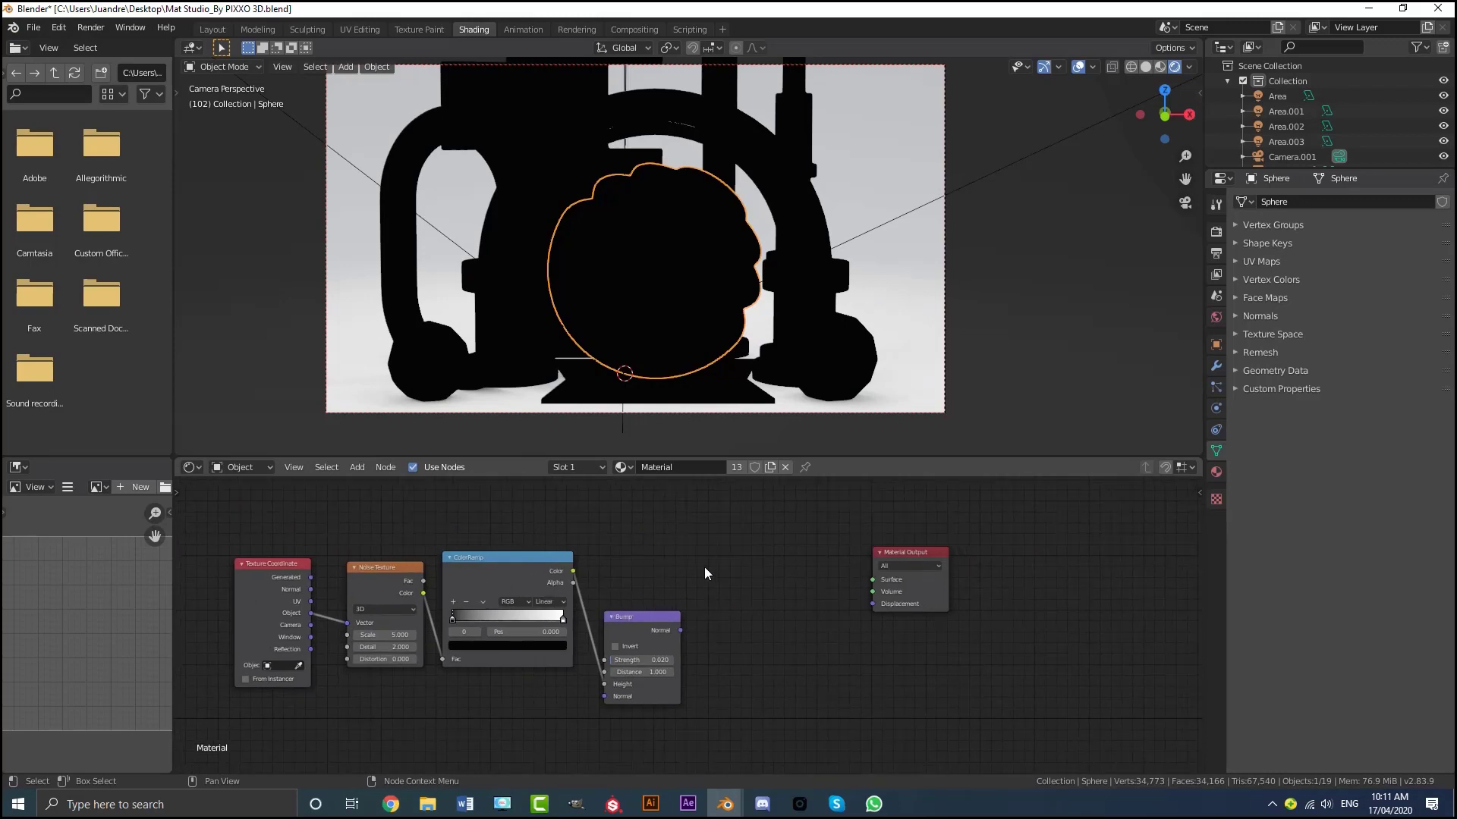
scroll(705, 573, up, 1)
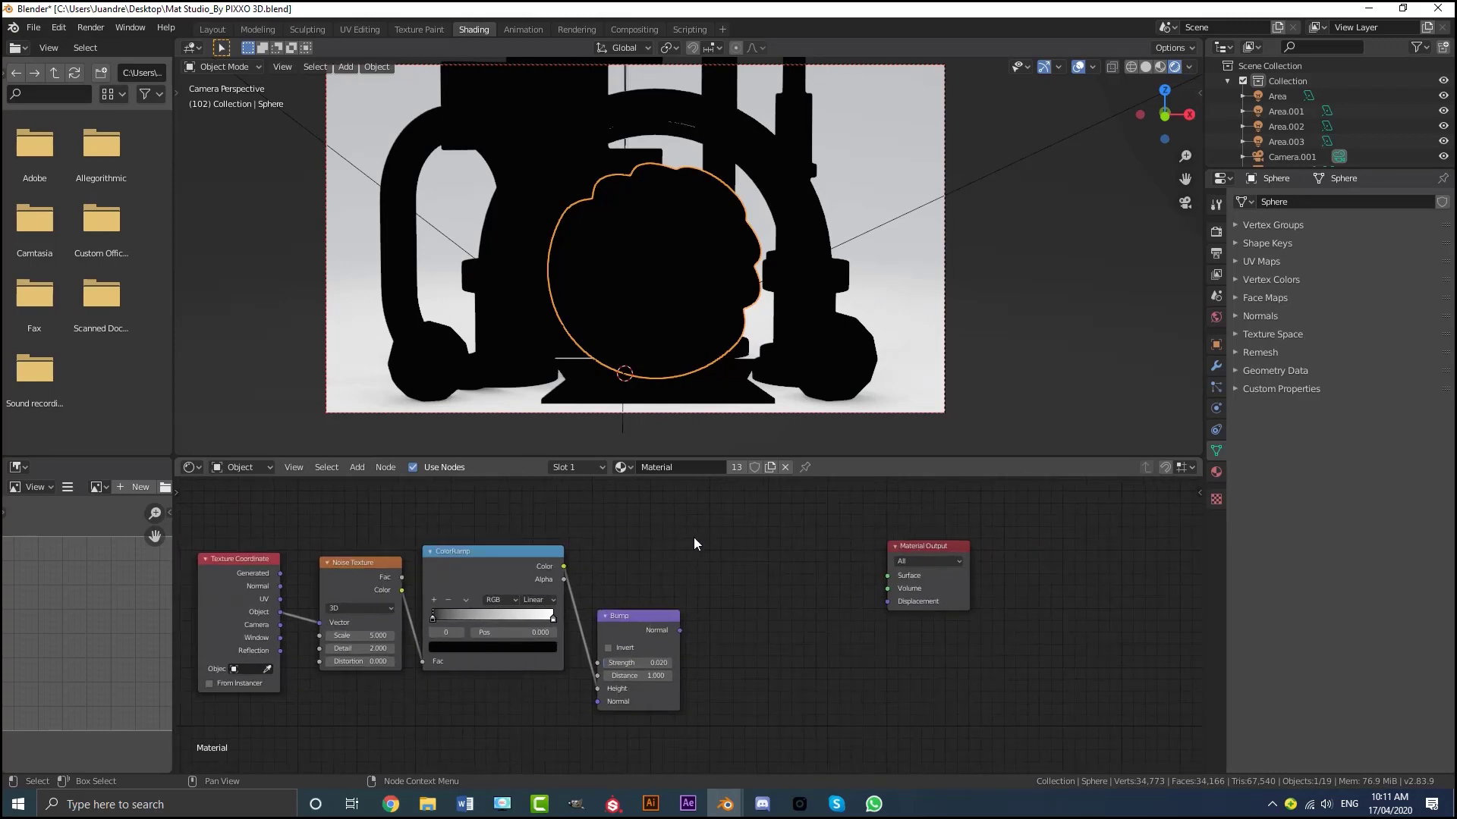
scroll(733, 557, up, 1)
key(shift+a)
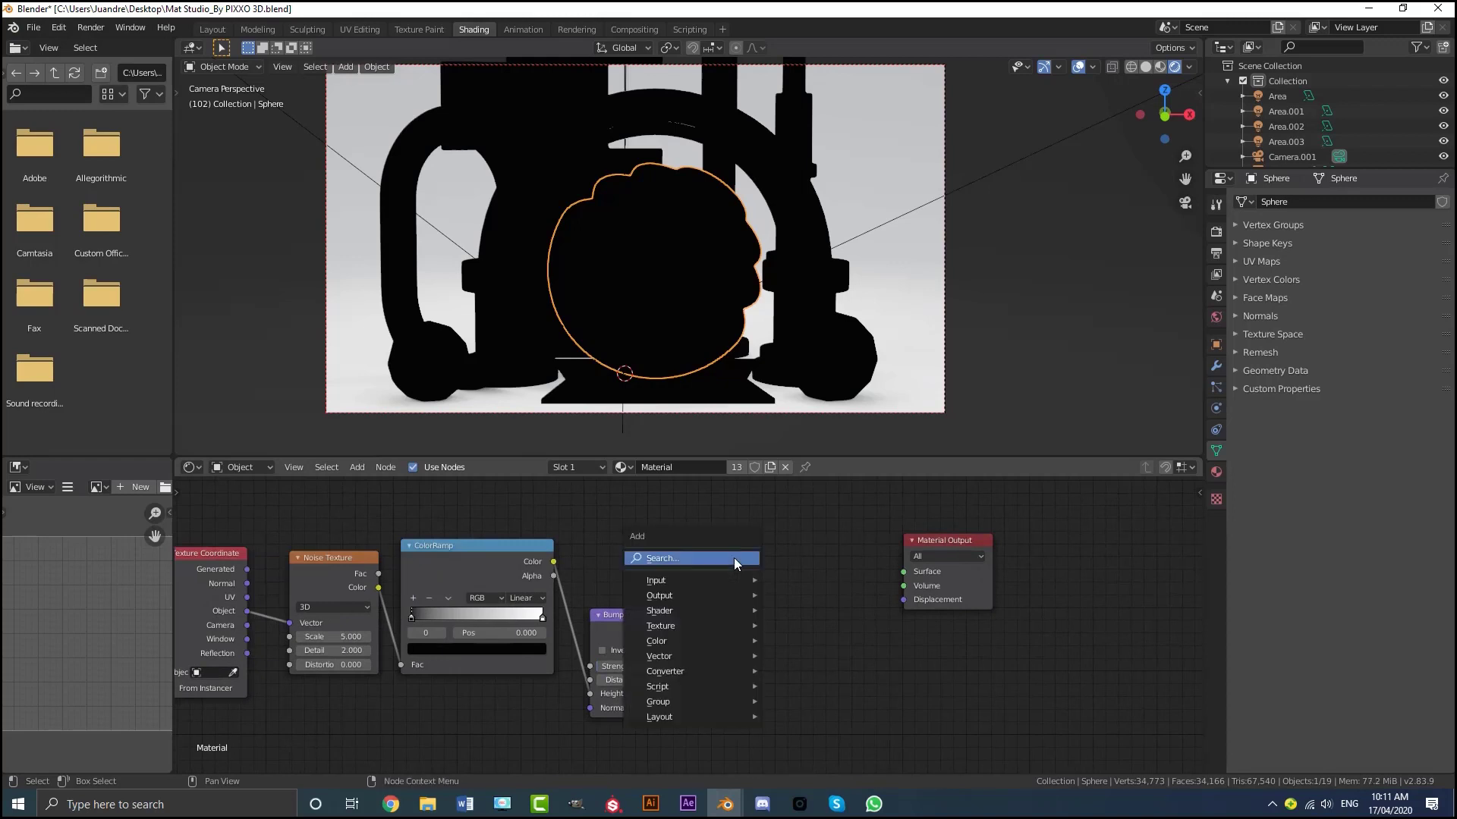
click(734, 558)
text(pri)
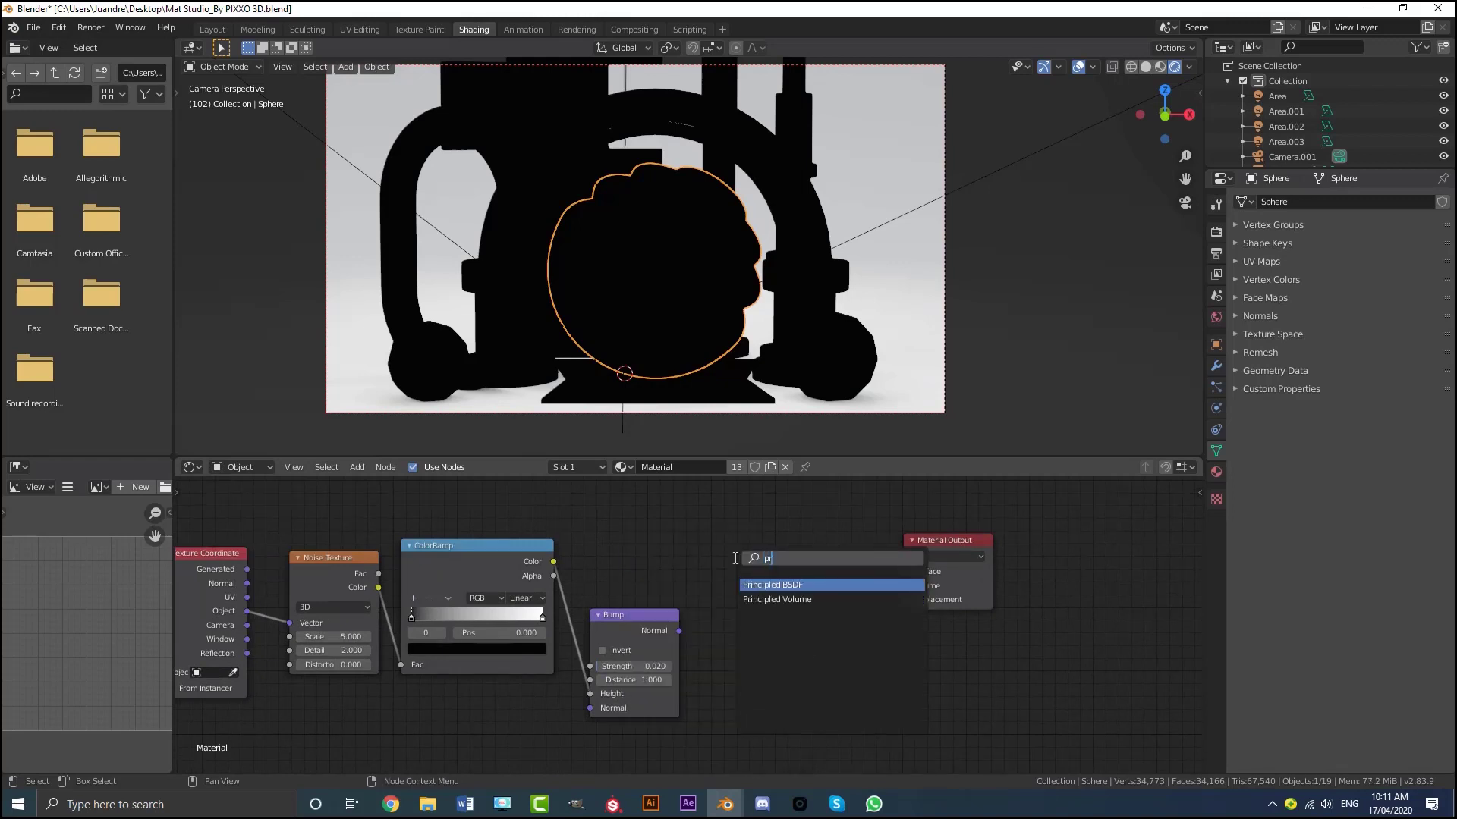
click(773, 585)
scroll(729, 646, down, 1)
middle_drag(726, 648, 693, 565)
scroll(682, 563, up, 1)
drag(646, 546, 670, 705)
scroll(873, 599, down, 2)
middle_drag(870, 605, 860, 649)
scroll(819, 577, up, 4)
middle_drag(784, 533, 776, 588)
scroll(775, 587, up, 4)
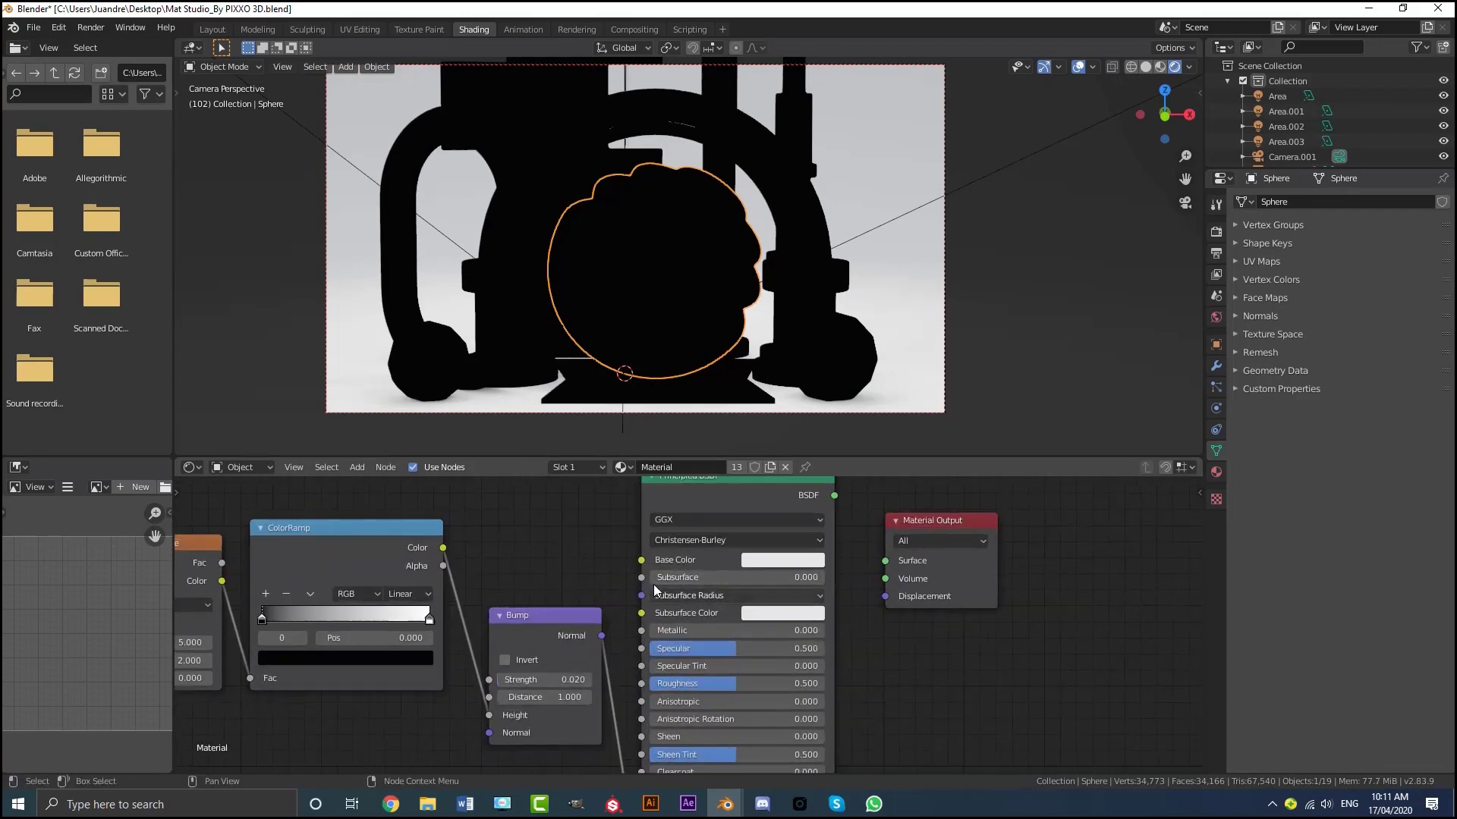
Step: Set the Principled BSDF's Base Color to a dark reddish brown, hex 37150E
click(770, 562)
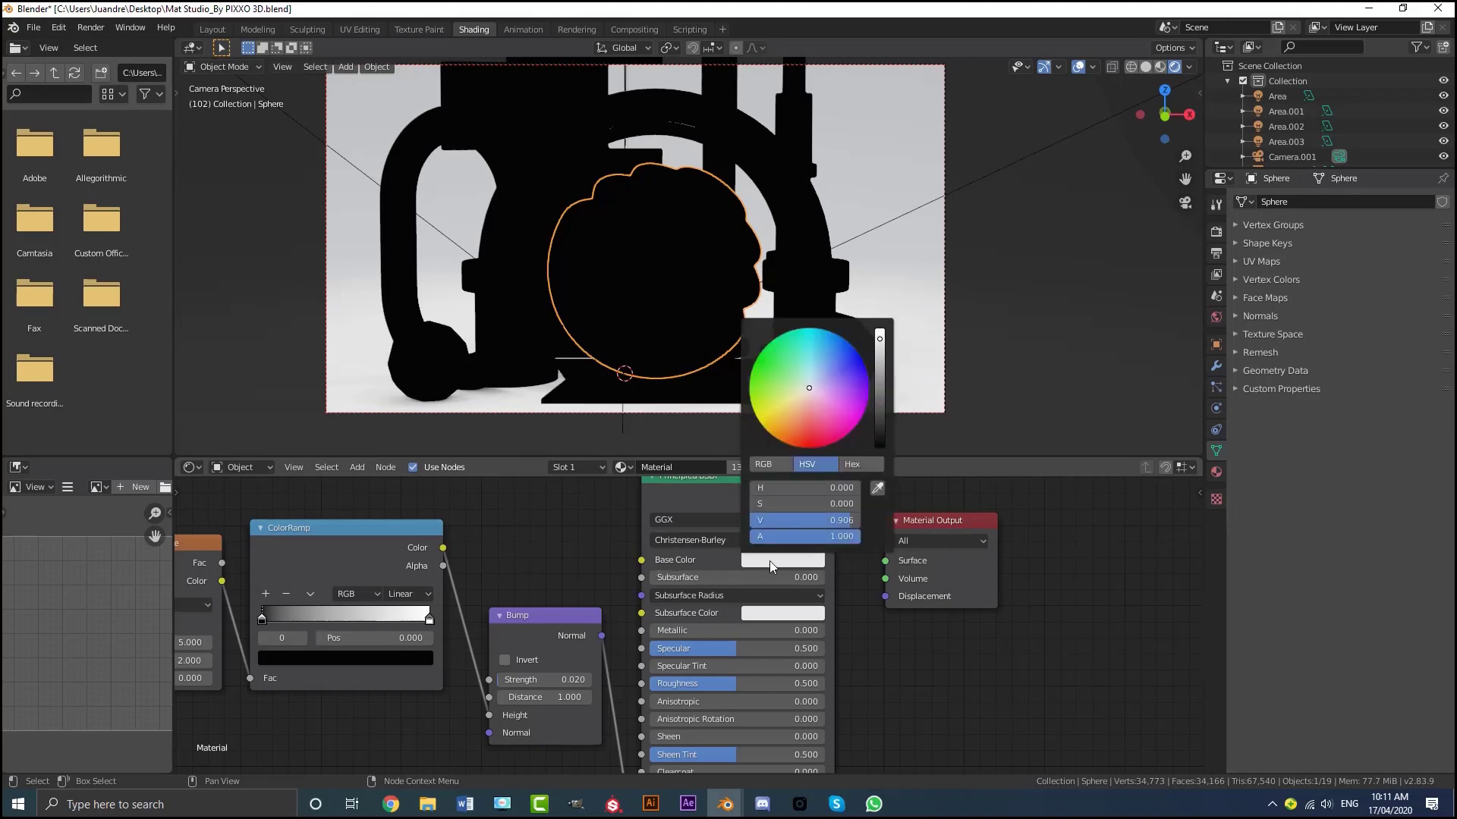
click(804, 430)
drag(875, 393, 879, 416)
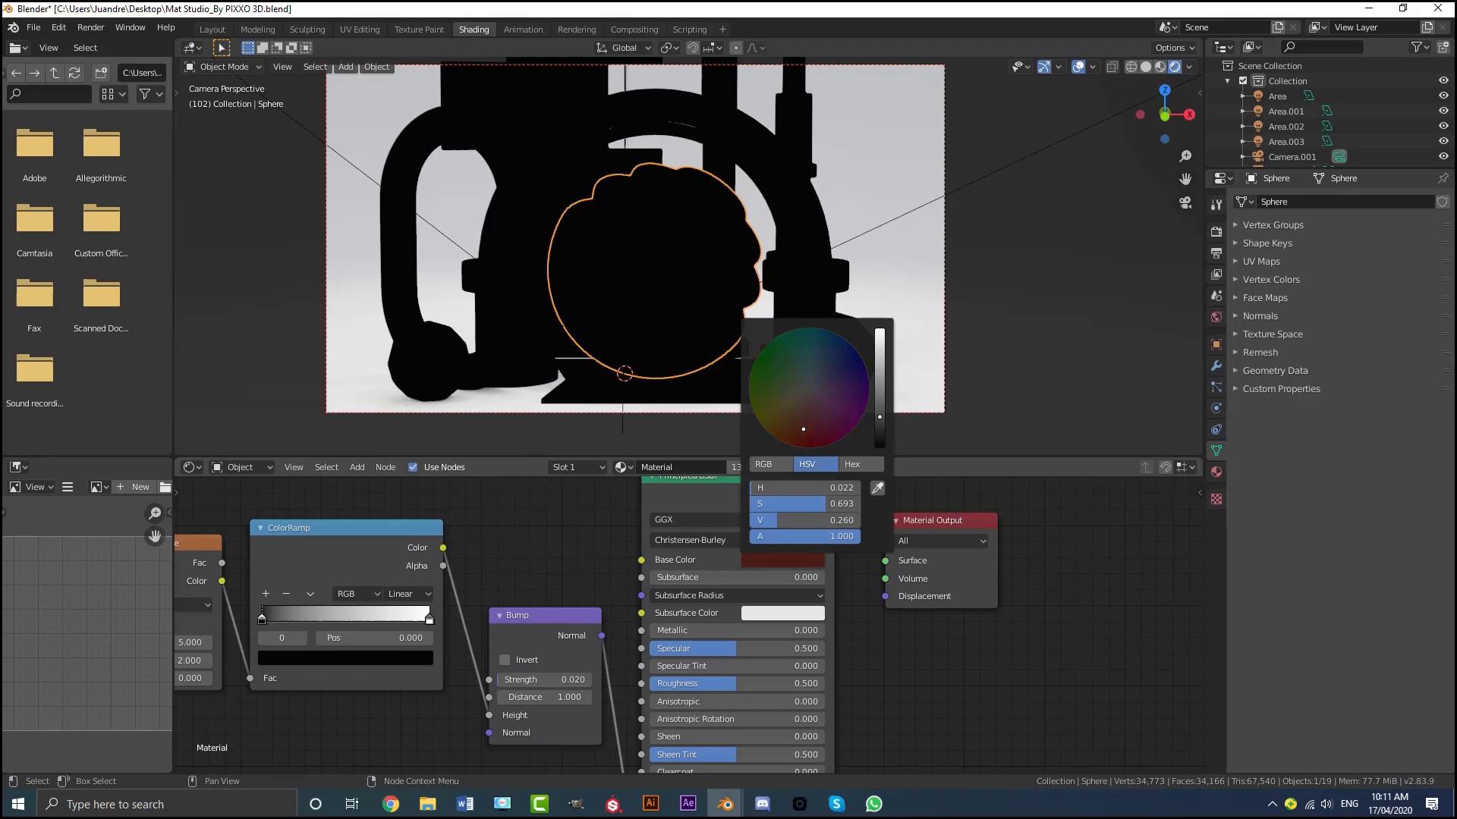
click(802, 432)
drag(878, 424, 879, 425)
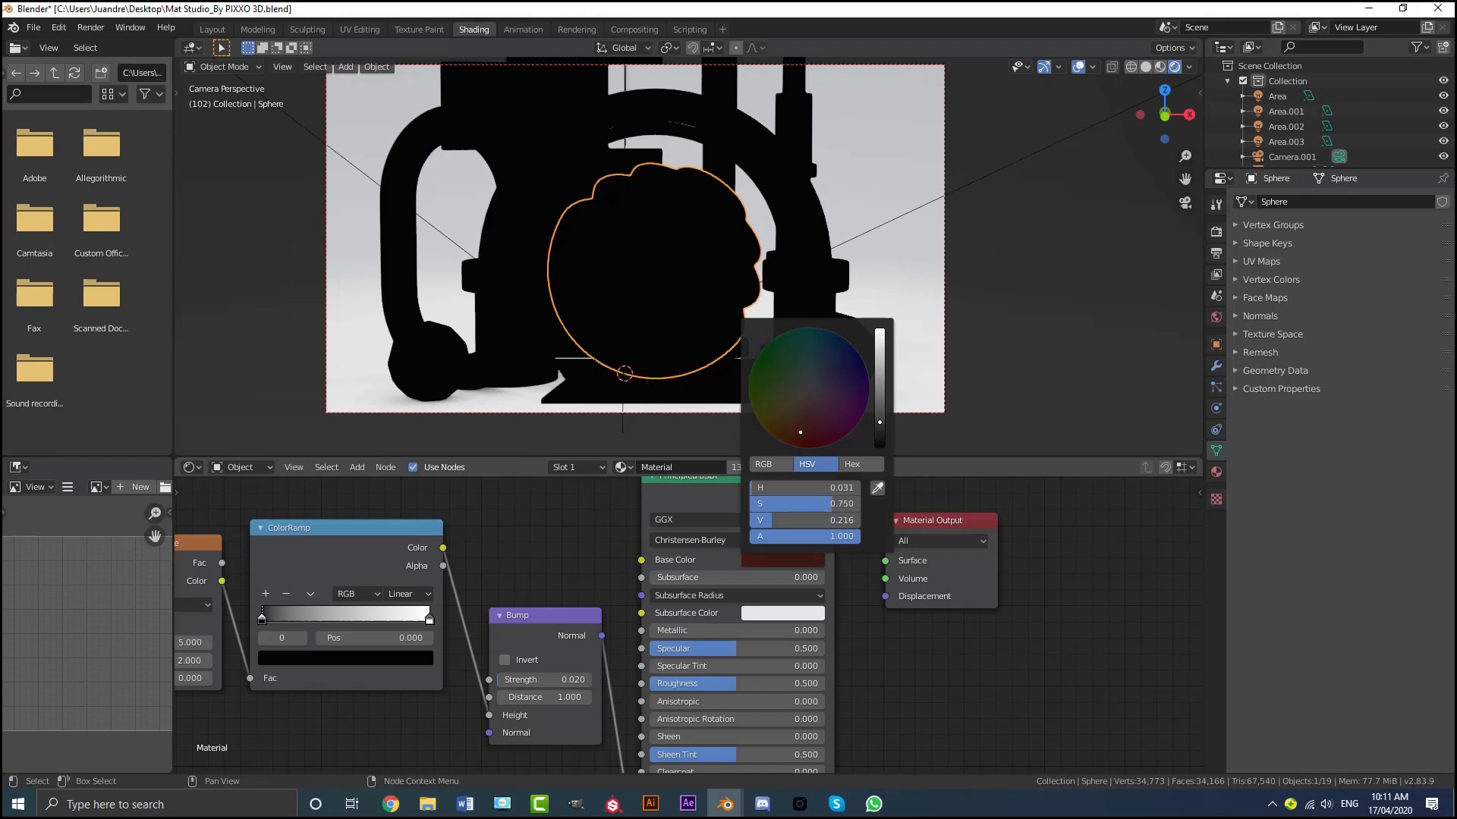
click(854, 464)
click(836, 489)
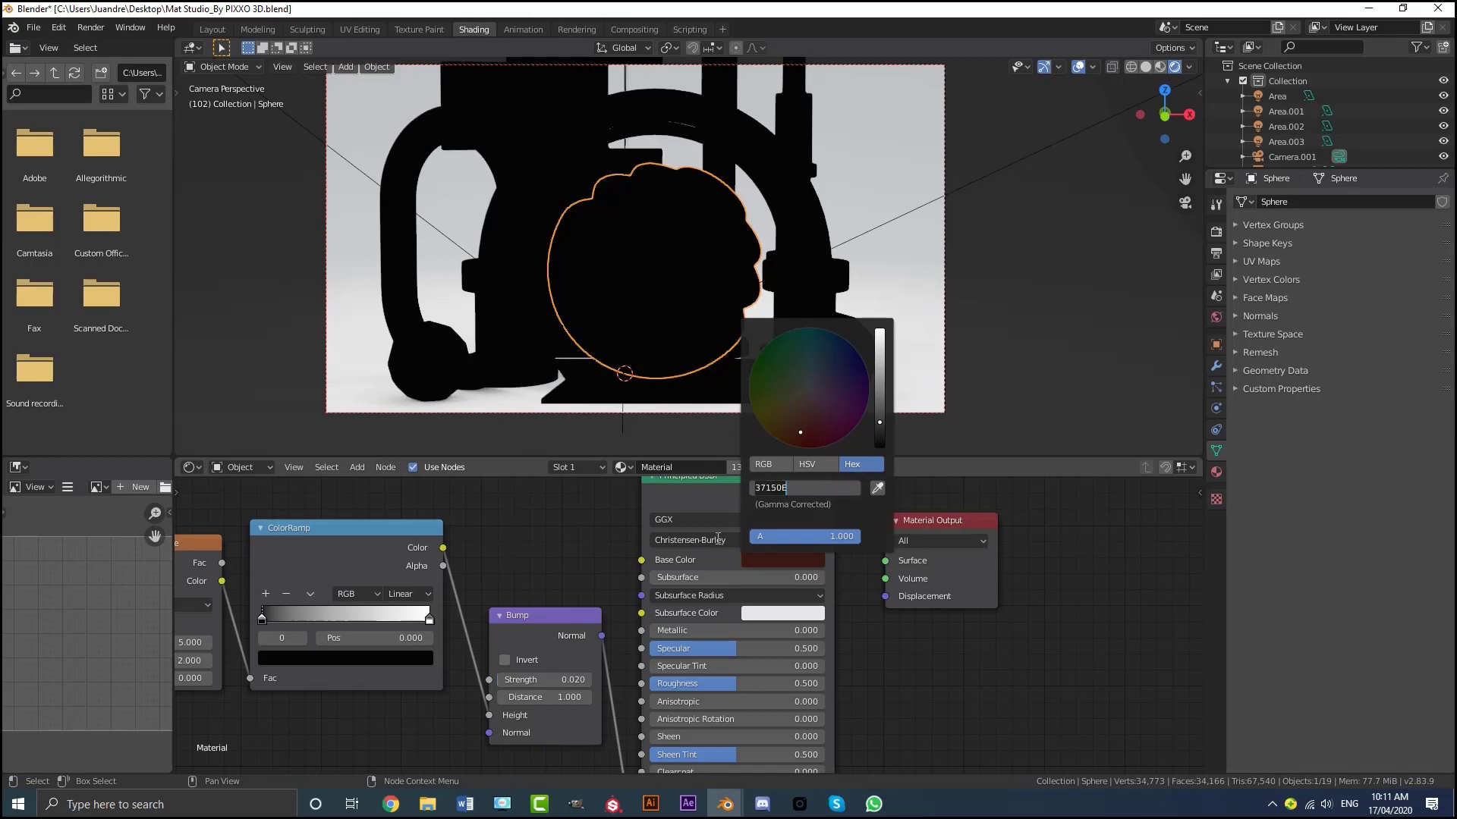
key(Return)
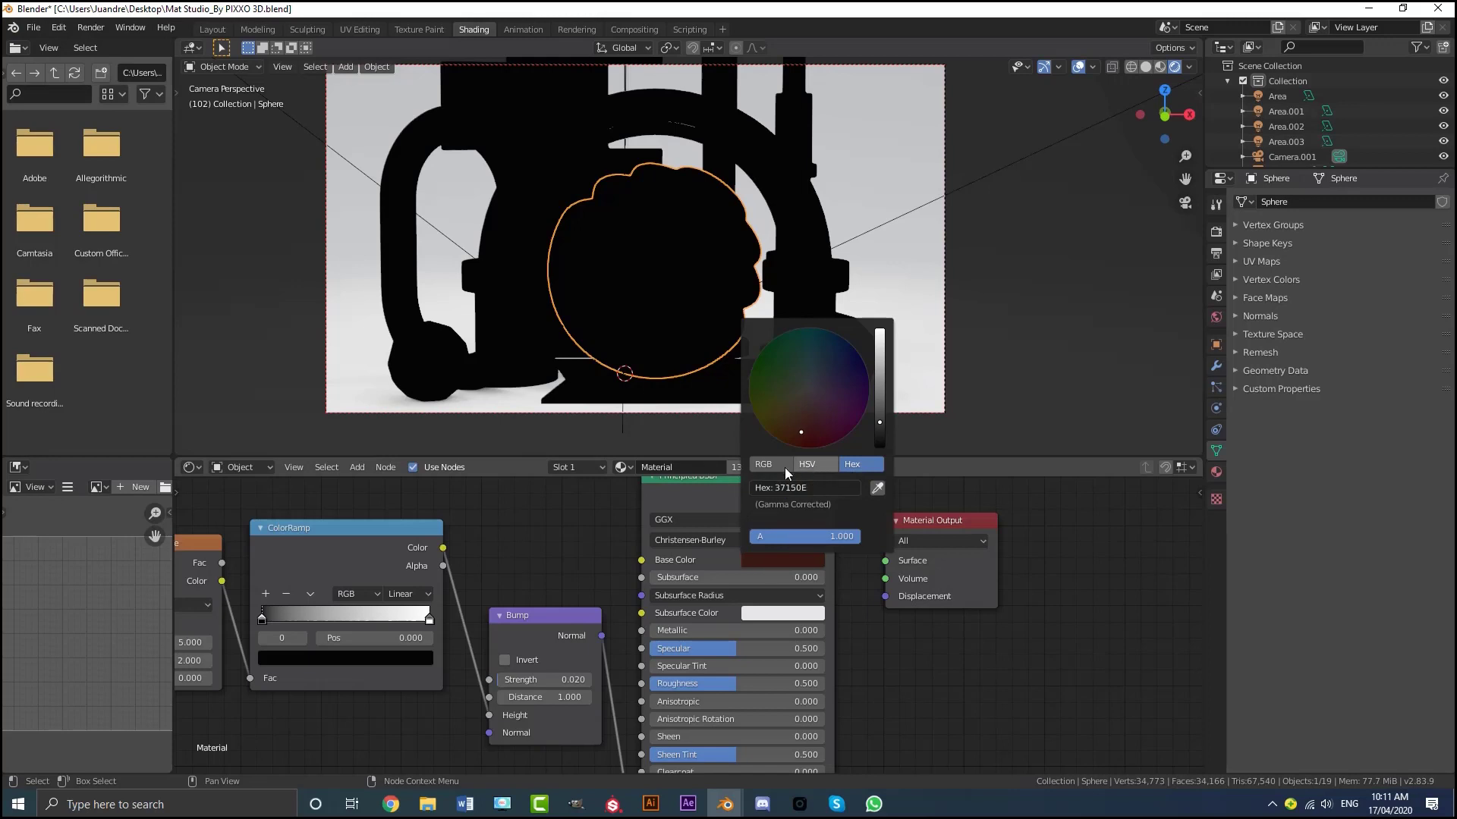
click(764, 465)
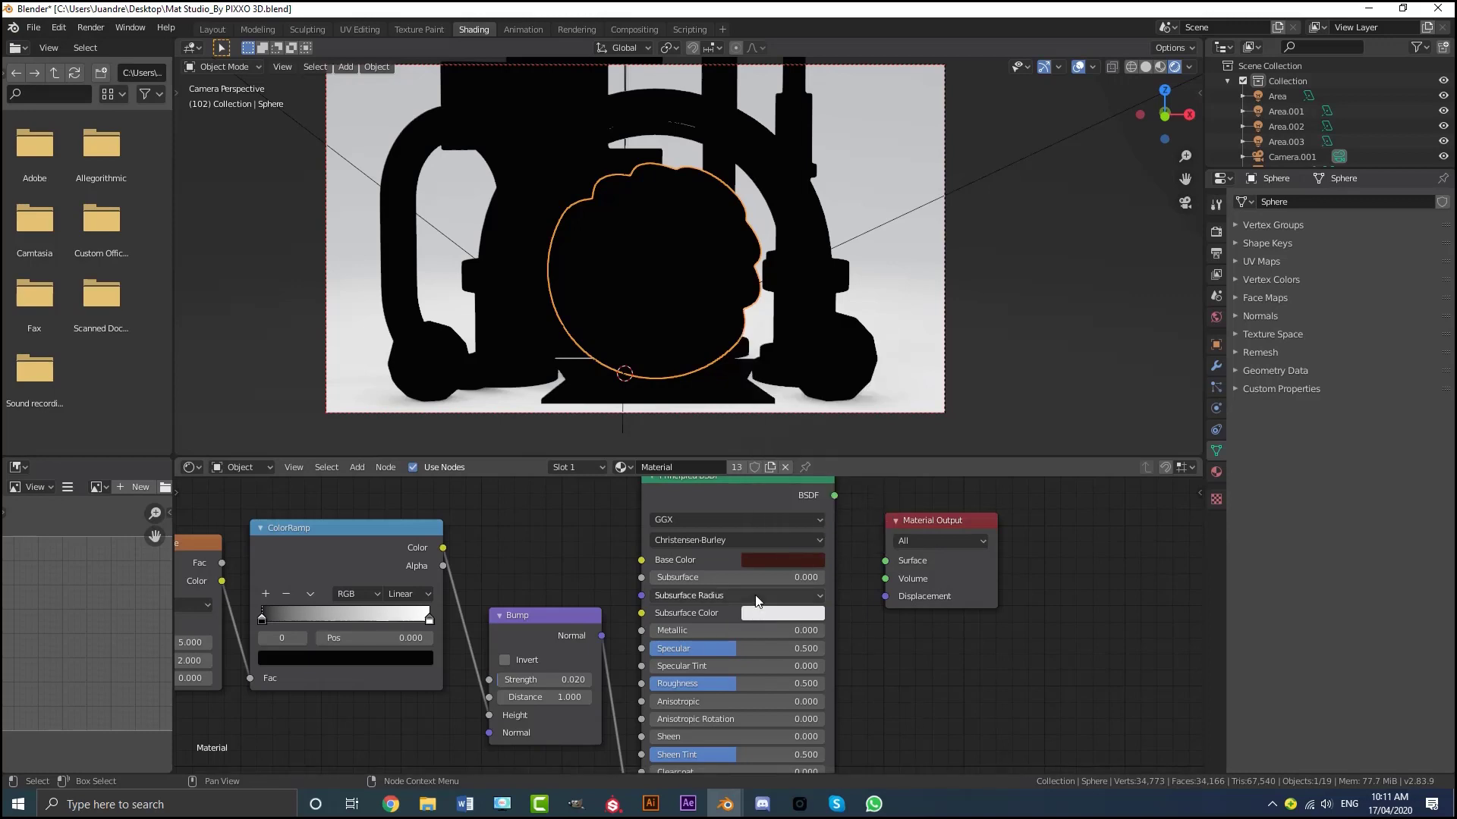
Step: Set the Principled BSDF's Subsurface value to 0.08
click(729, 581)
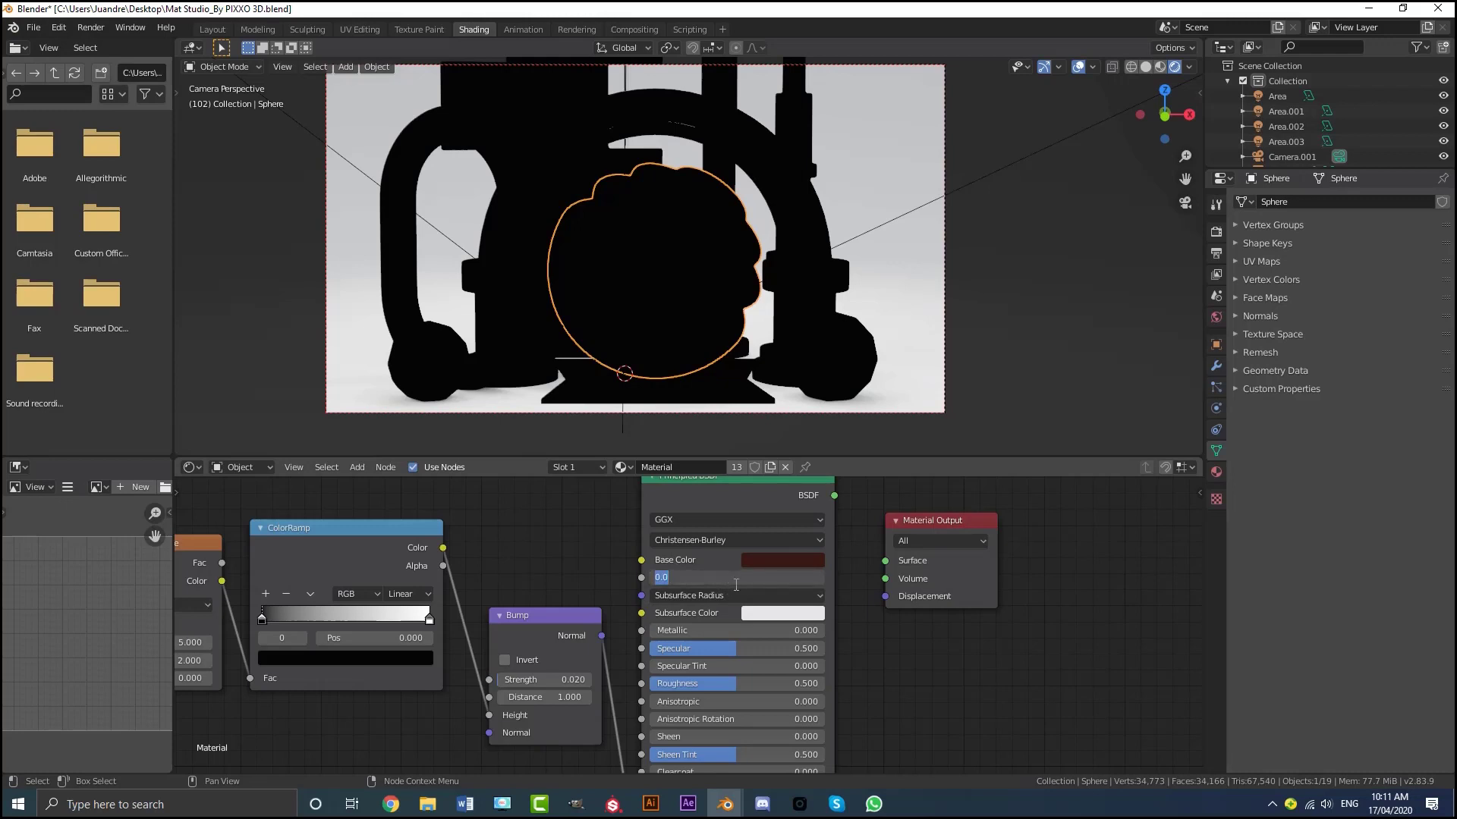
text(.08)
key(Return)
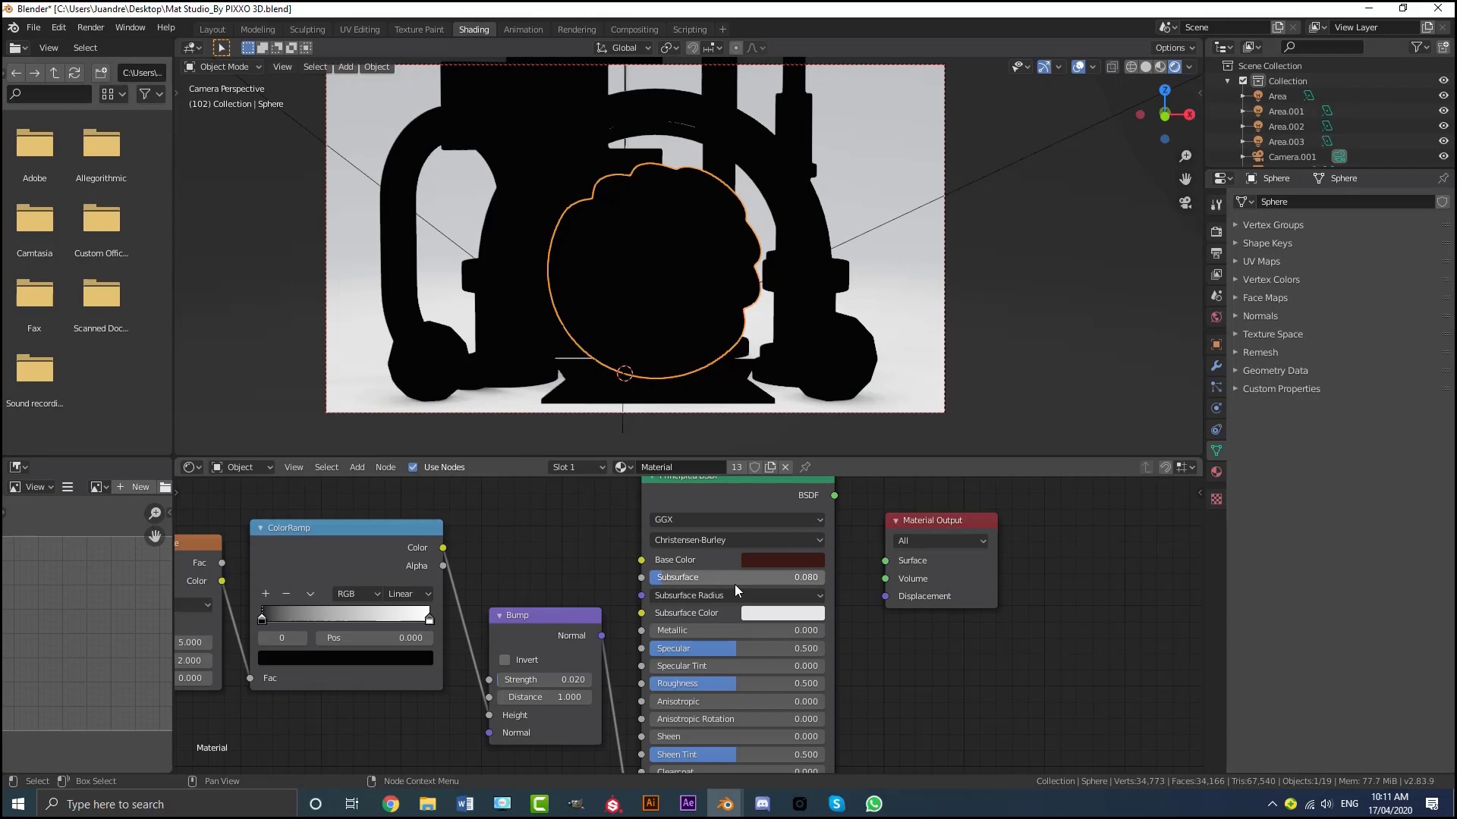
Step: Set the Principled BSDF's Subsurface Color to a lighter reddish brown, hex 753626
click(781, 613)
click(799, 481)
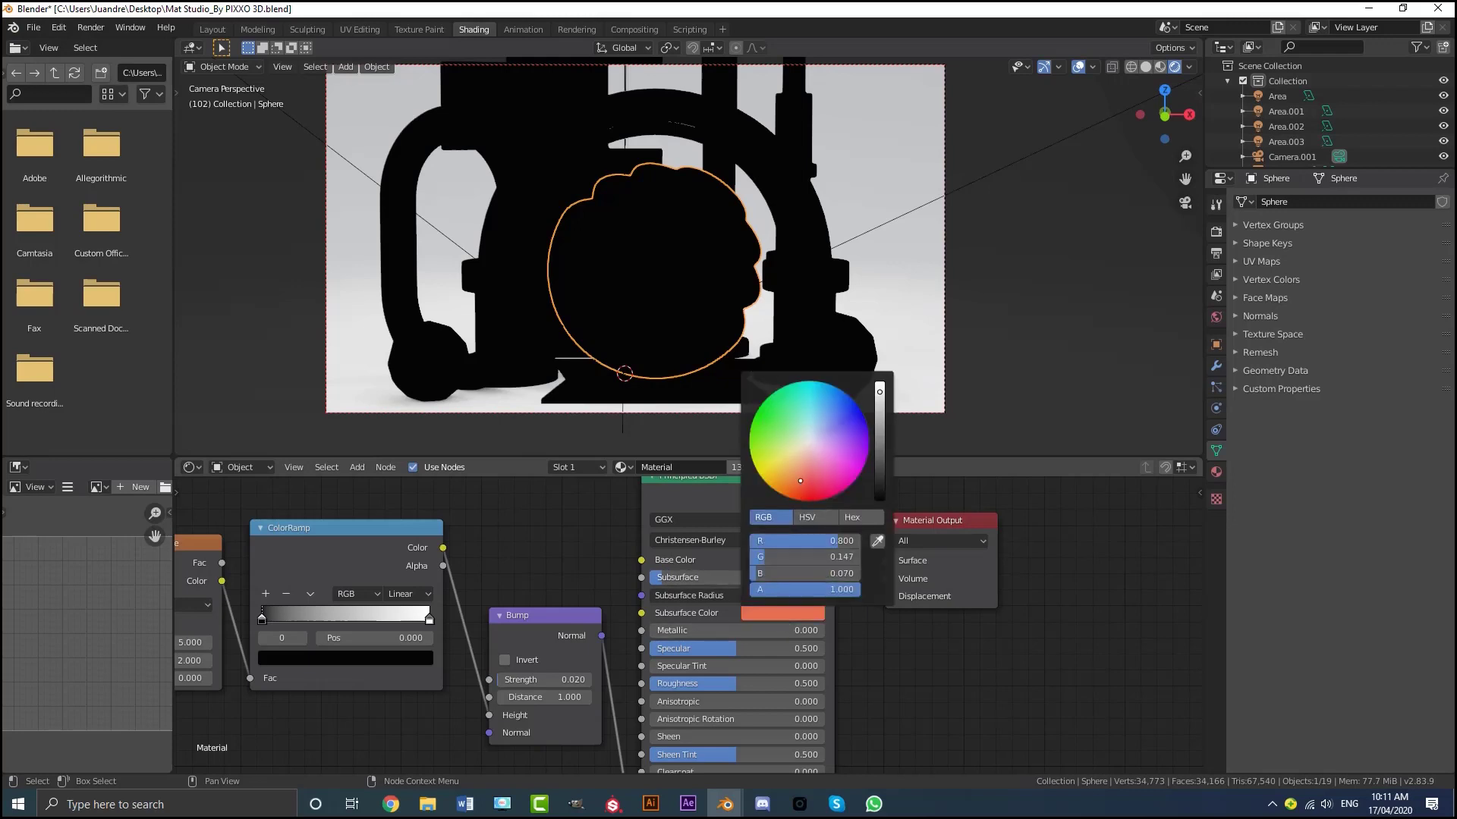
mouse_move(878, 443)
mouse_down()
mouse_move(879, 470)
mouse_move(880, 448)
mouse_up()
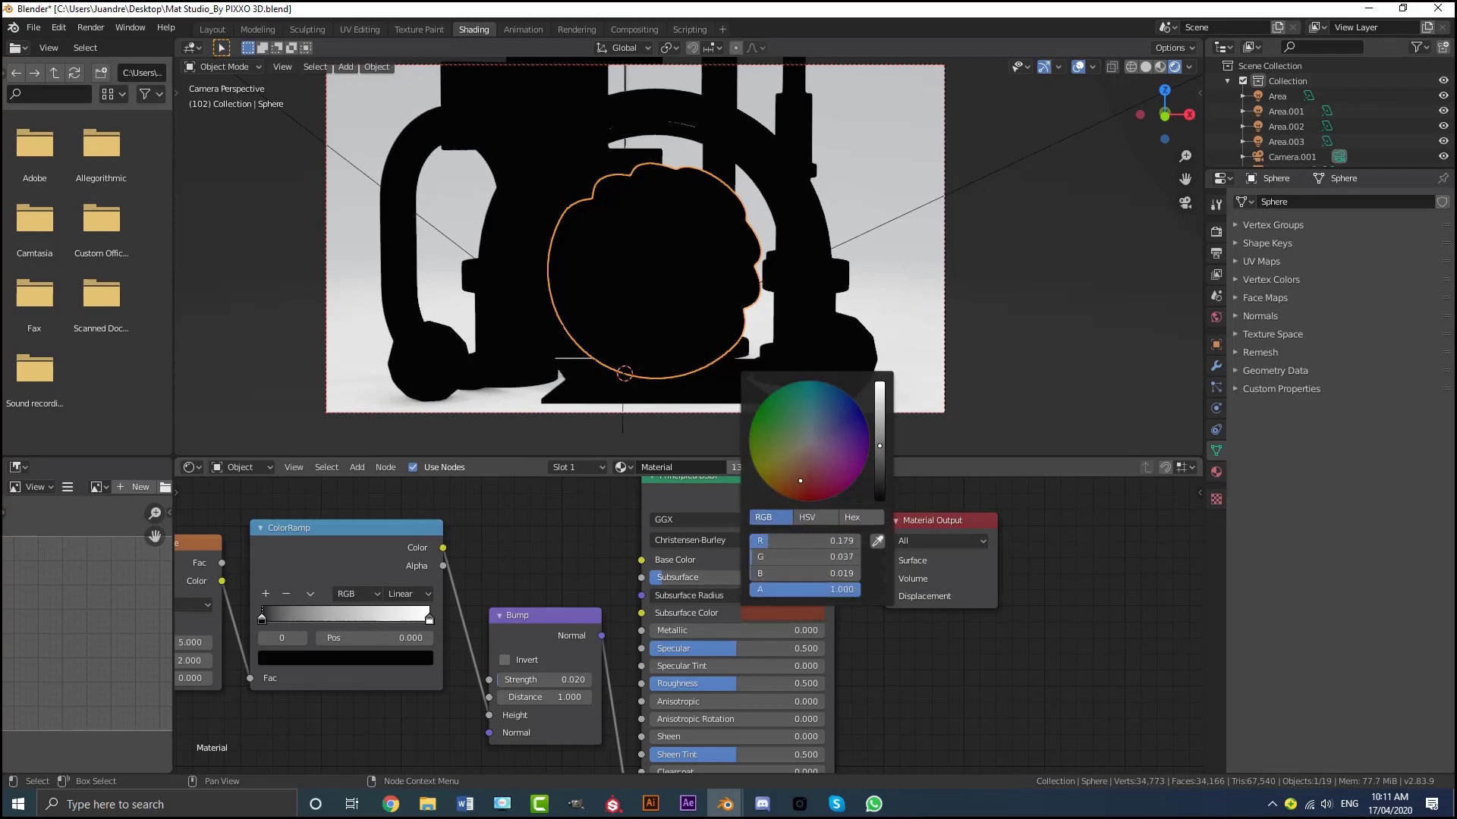
click(806, 613)
click(853, 517)
click(815, 539)
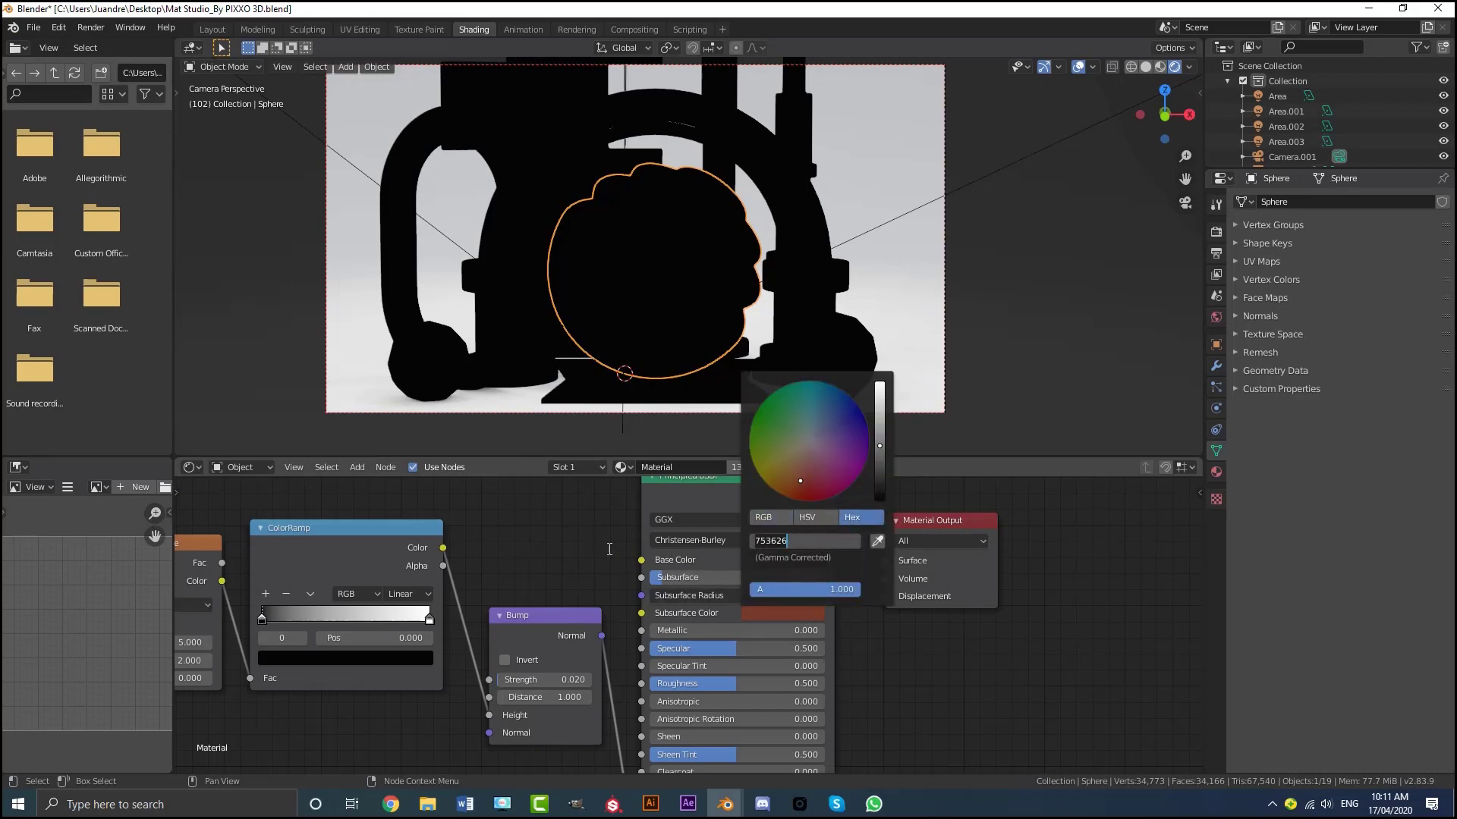
key(Return)
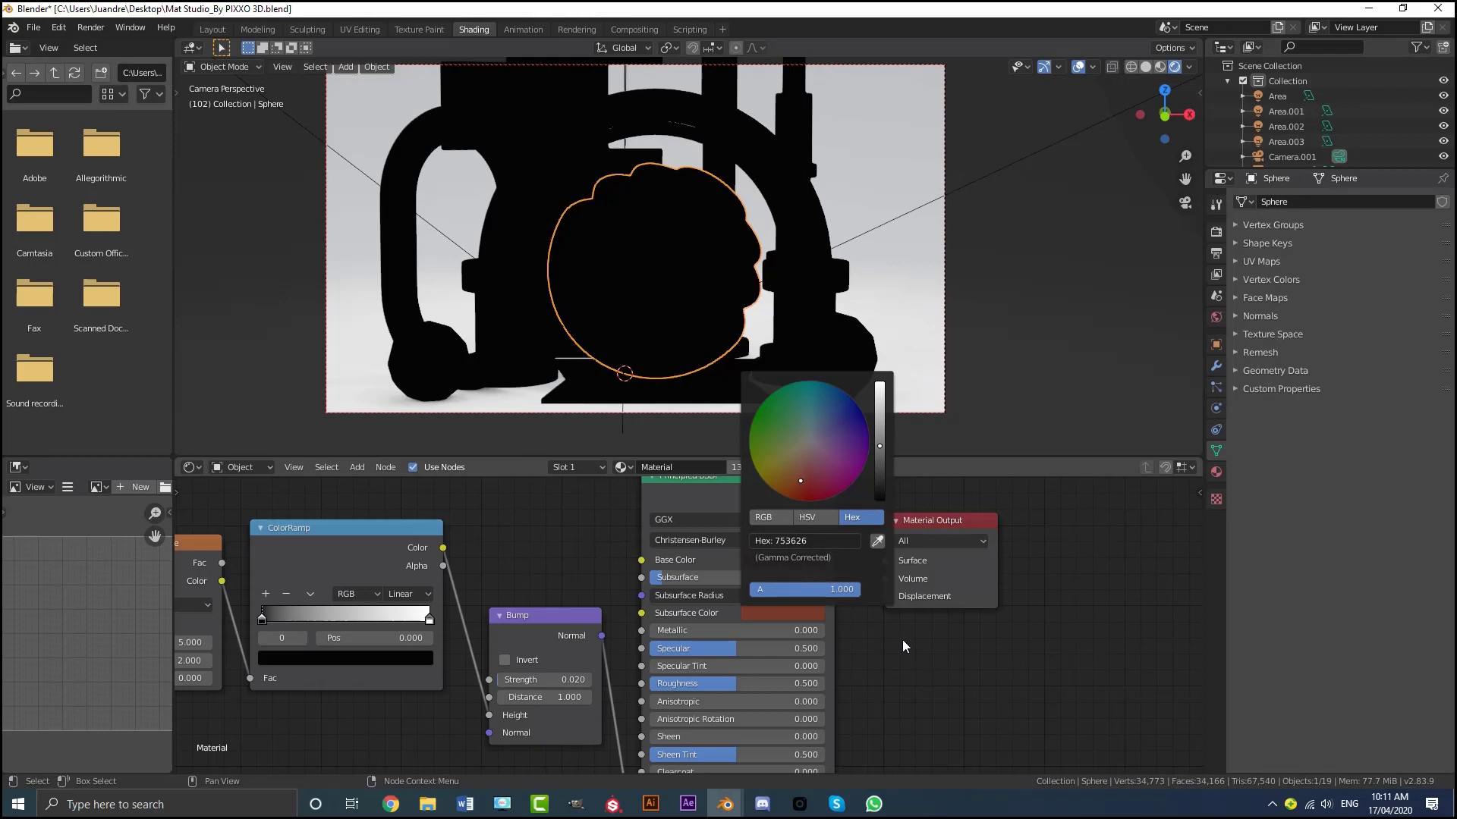
Step: Connect the Principled BSDF's BSDF output to the Material Output's Surface input and inspect the shaded sphere in the viewport
scroll(843, 594, down, 2)
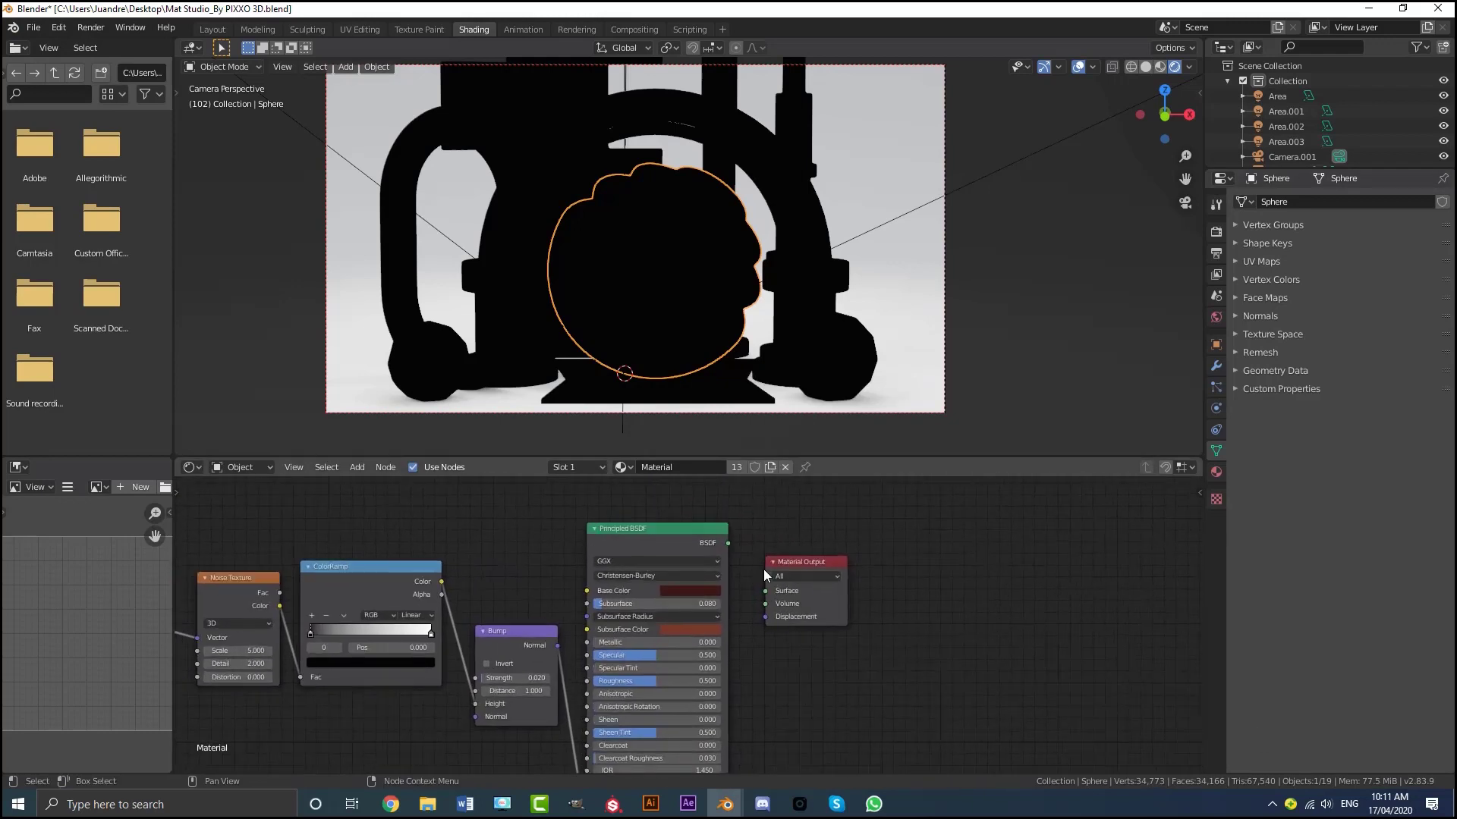
drag(730, 543, 751, 519)
drag(767, 602, 766, 596)
scroll(717, 253, up, 2)
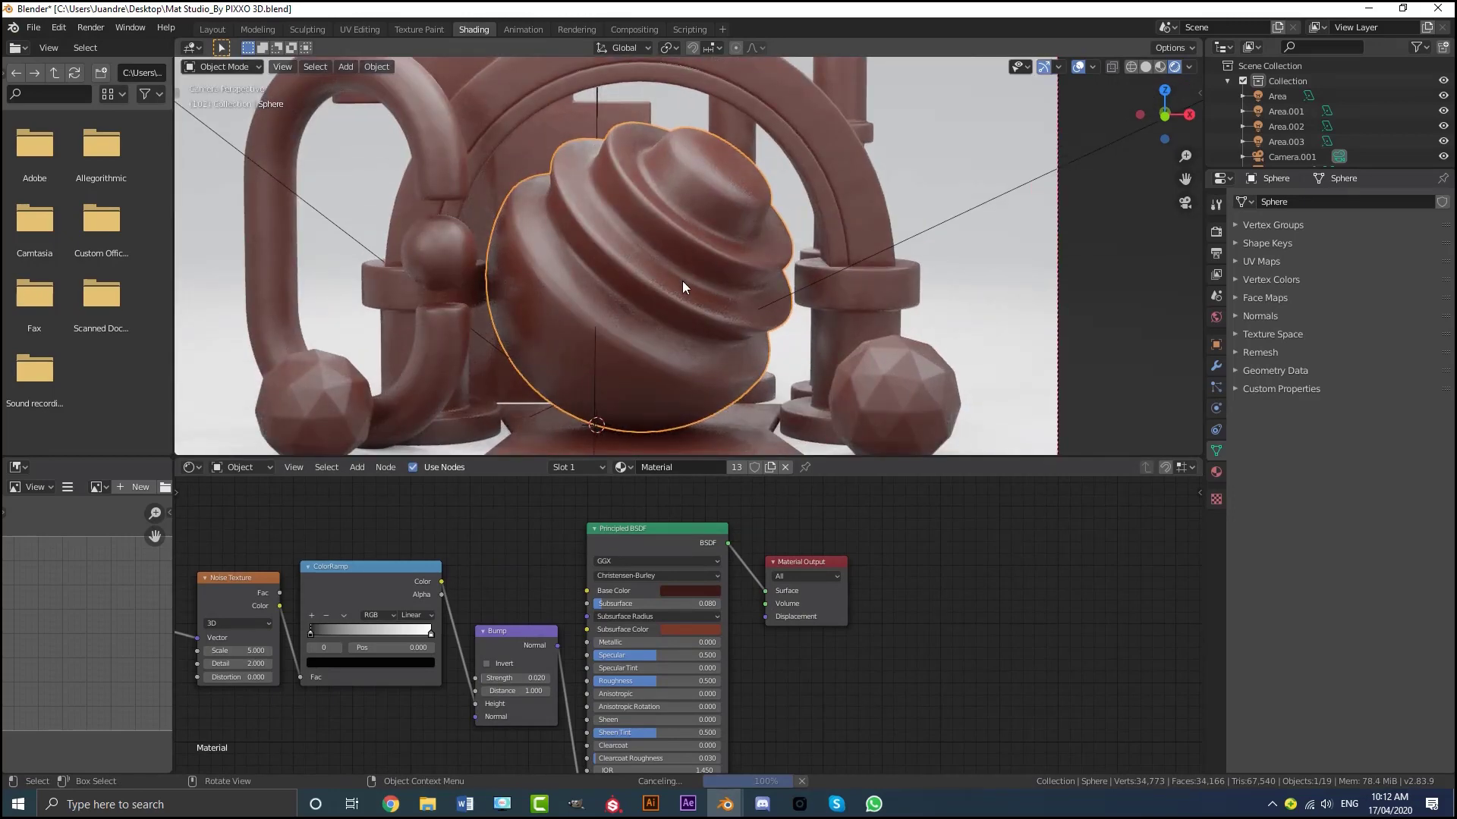
scroll(593, 293, down, 2)
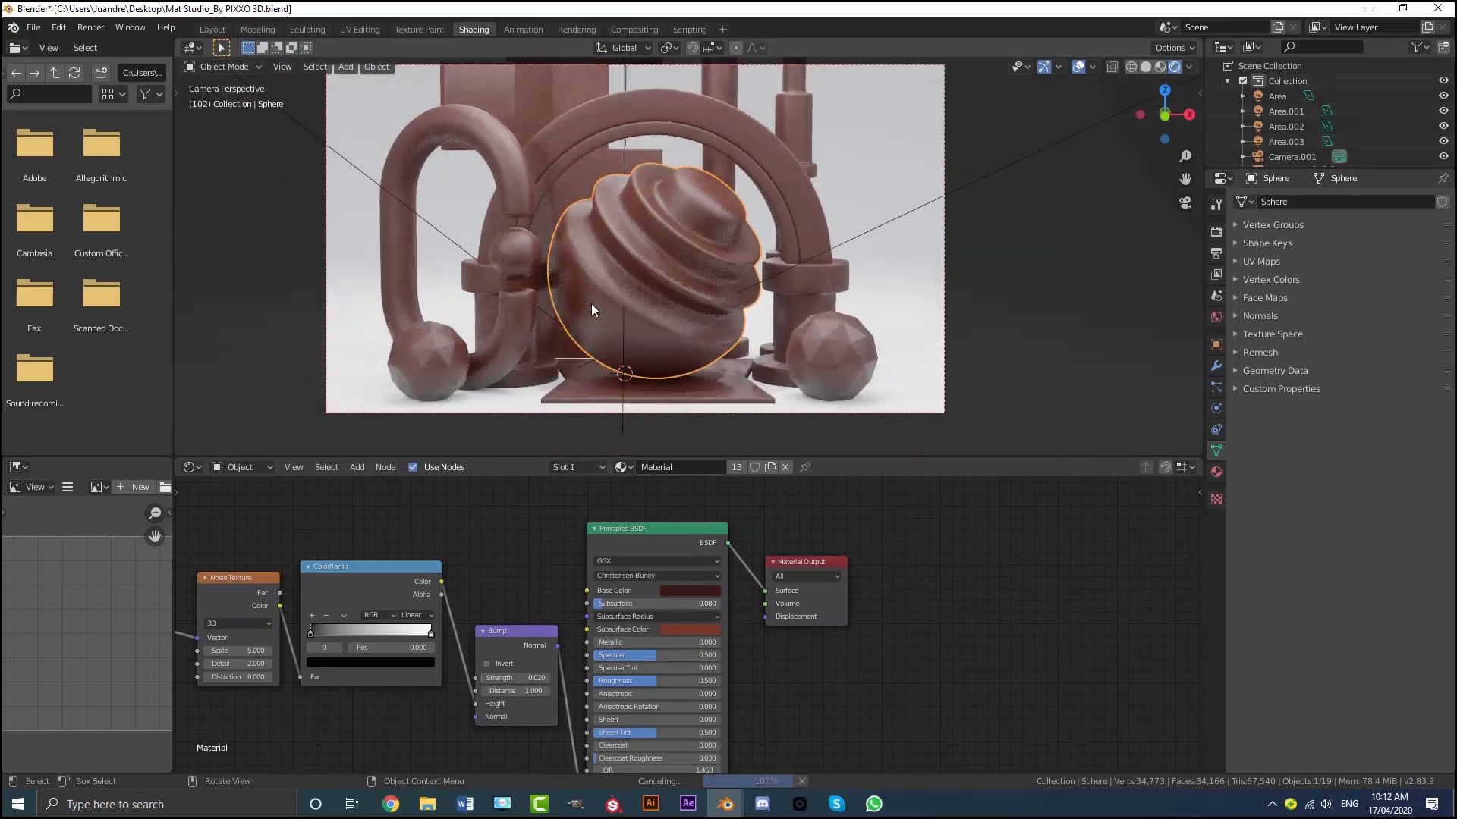
scroll(724, 337, down, 2)
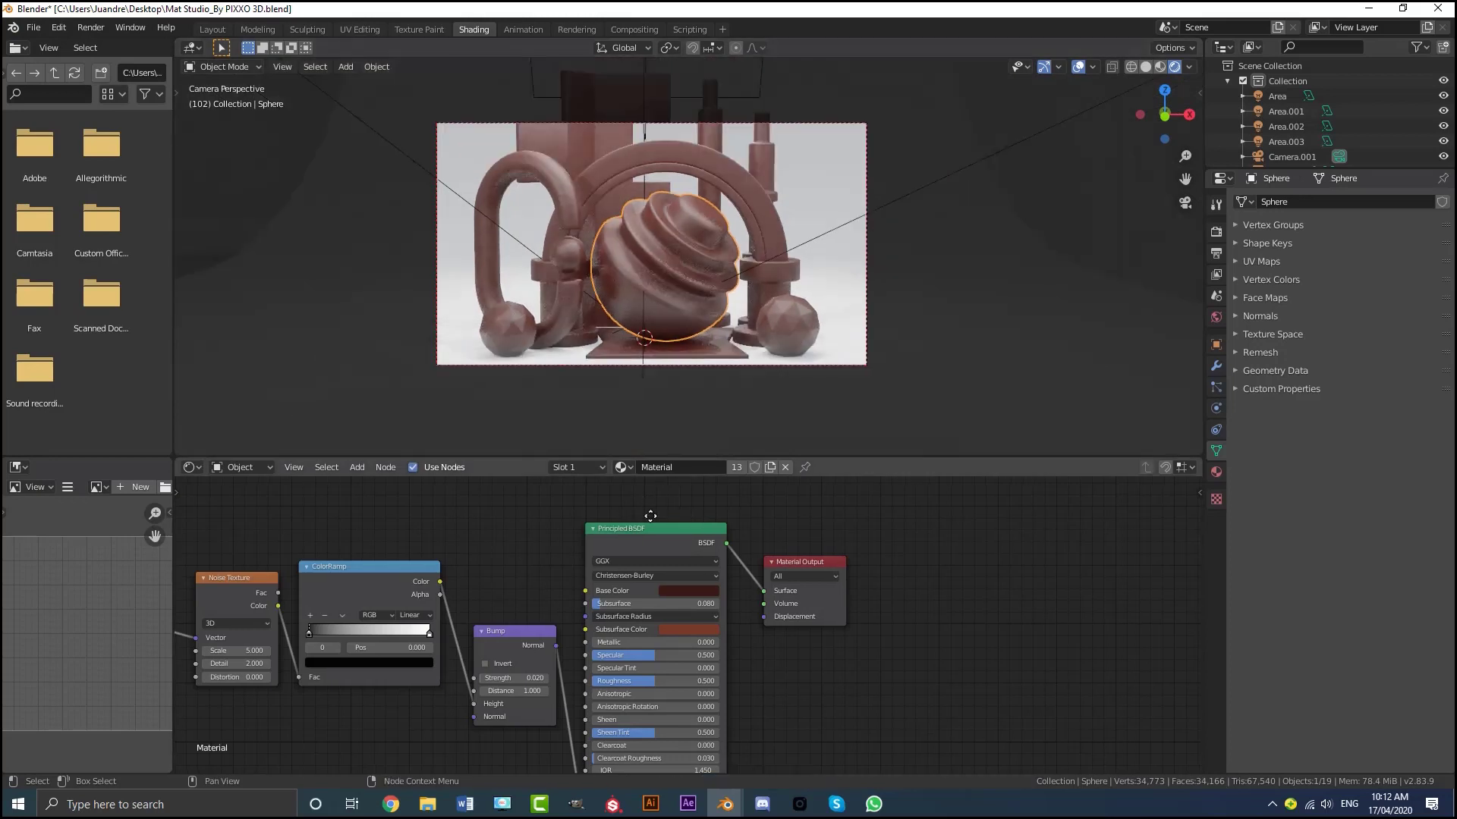
Step: Move the Material Output node far away from the Principled BSDF to free space between them
middle_drag(650, 514, 570, 553)
middle_drag(649, 610, 599, 640)
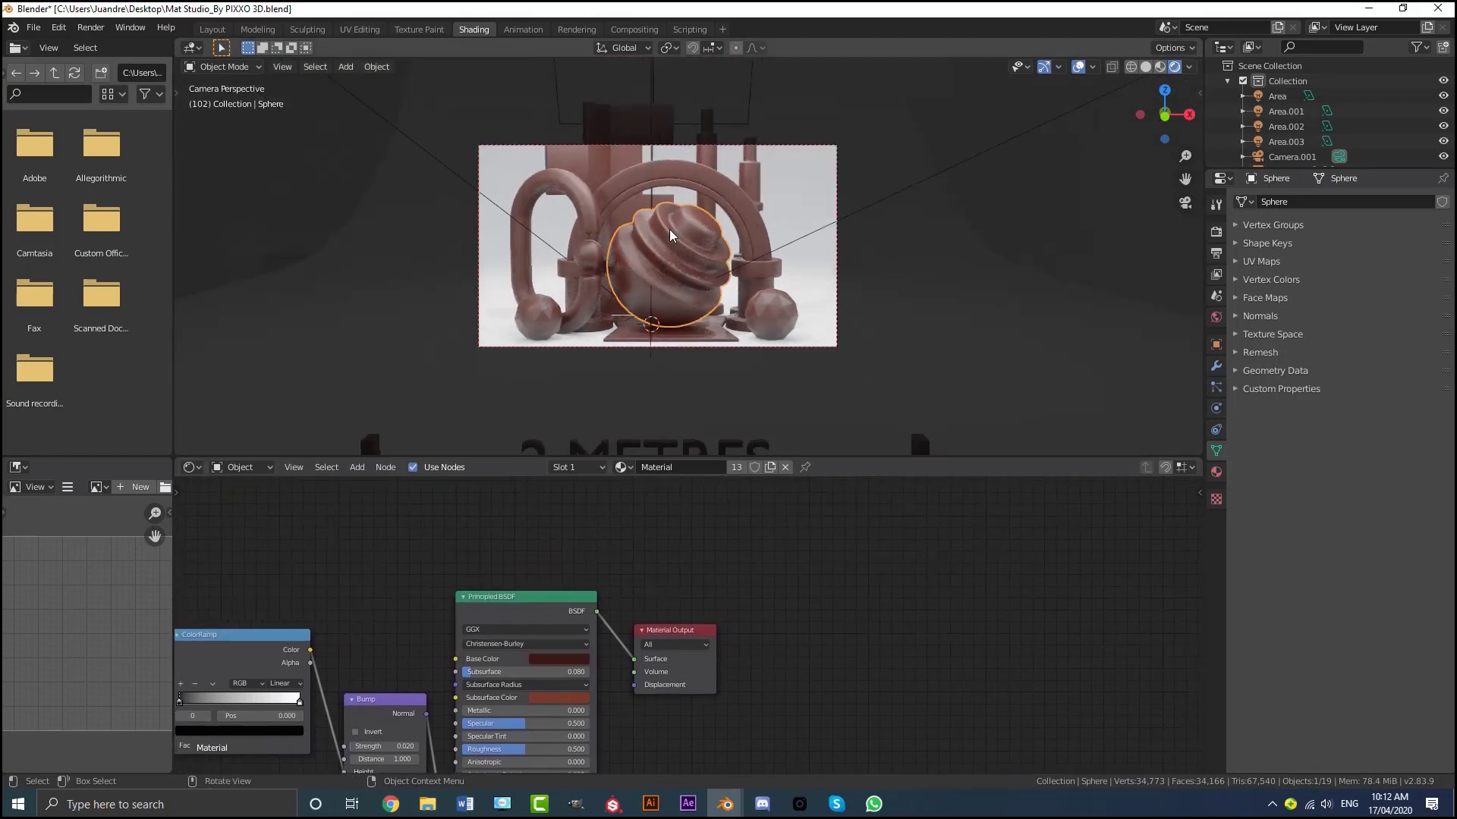
scroll(599, 640, up, 1)
drag(686, 611, 1133, 555)
middle_drag(846, 588, 867, 603)
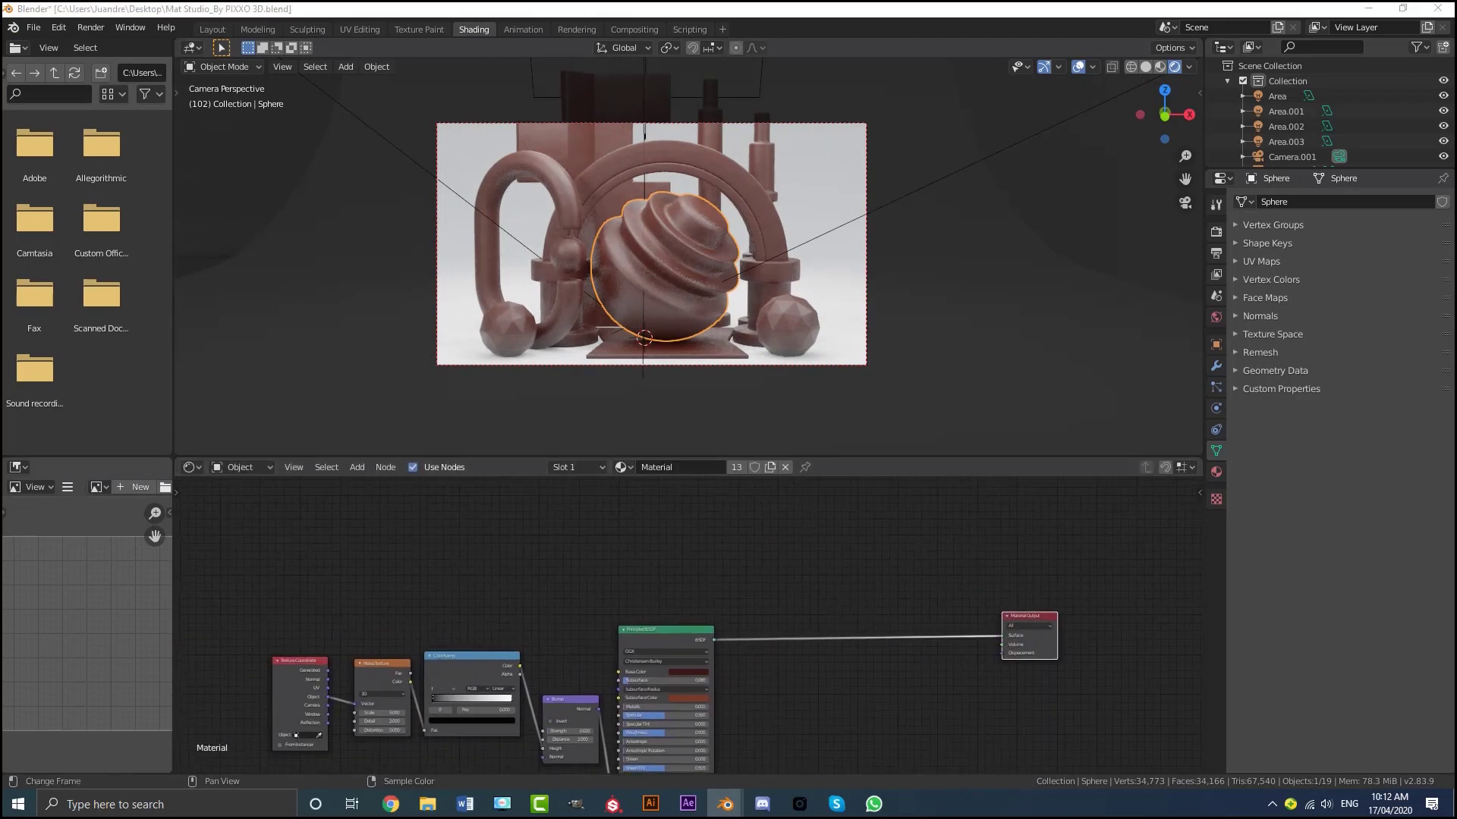
Step: Add a second Principled BSDF node above the first and connect its BSDF output to the Material Output's Surface input
scroll(719, 576, down, 3)
middle_drag(713, 598, 689, 624)
scroll(680, 600, up, 4)
key(shift+a)
click(662, 574)
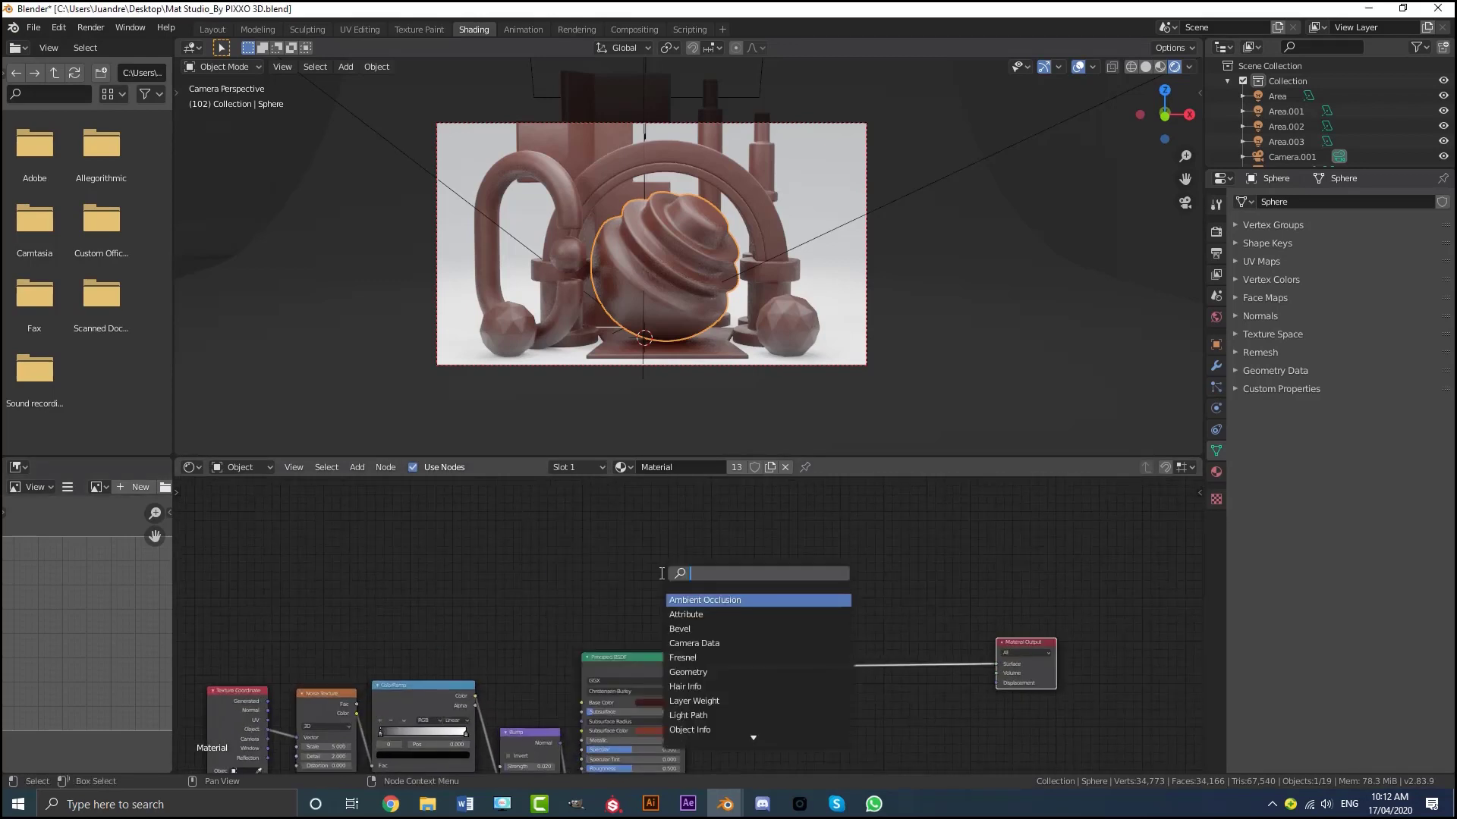
text(prin)
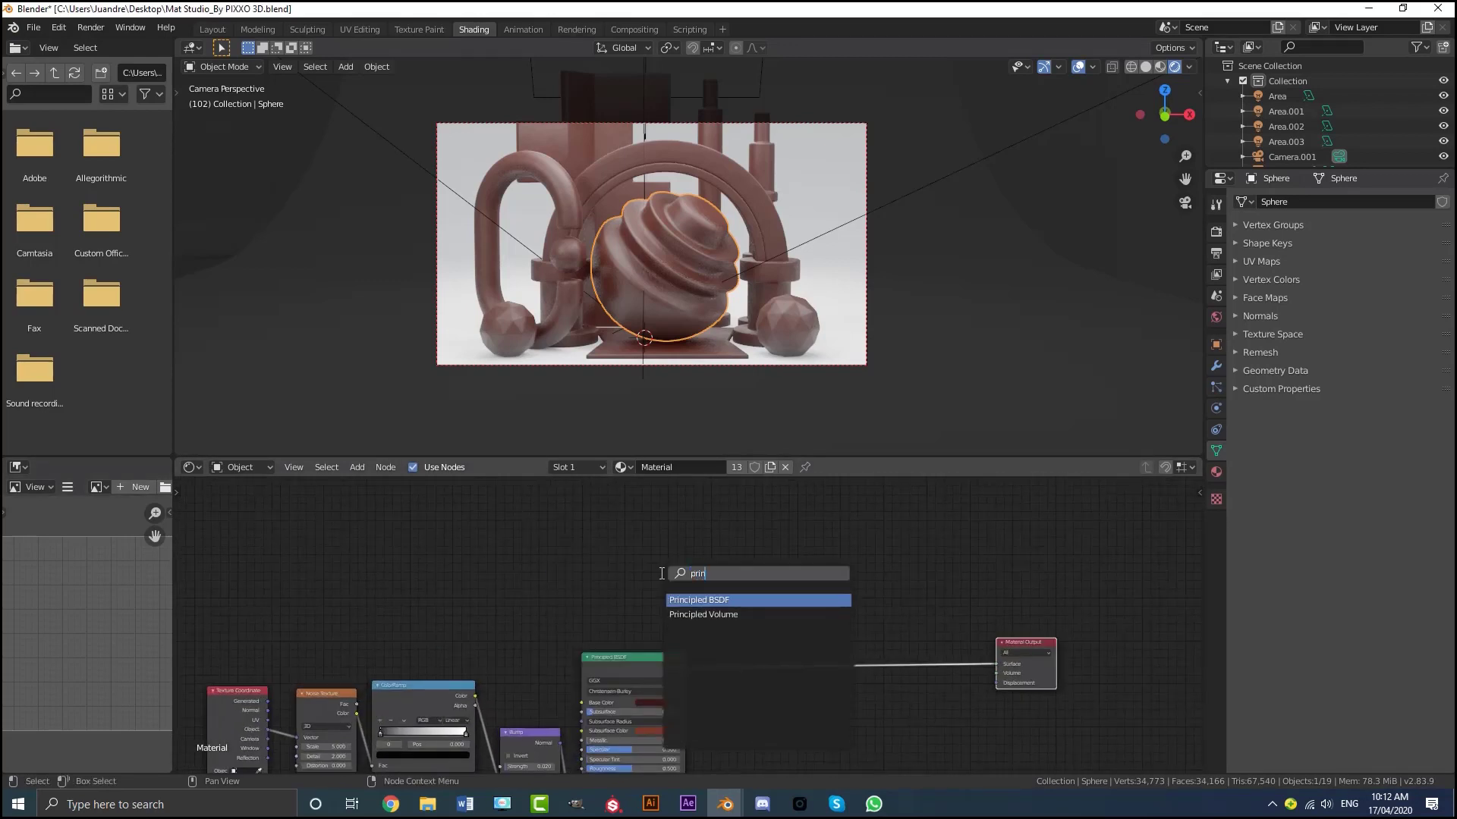
click(742, 594)
scroll(694, 586, down, 2)
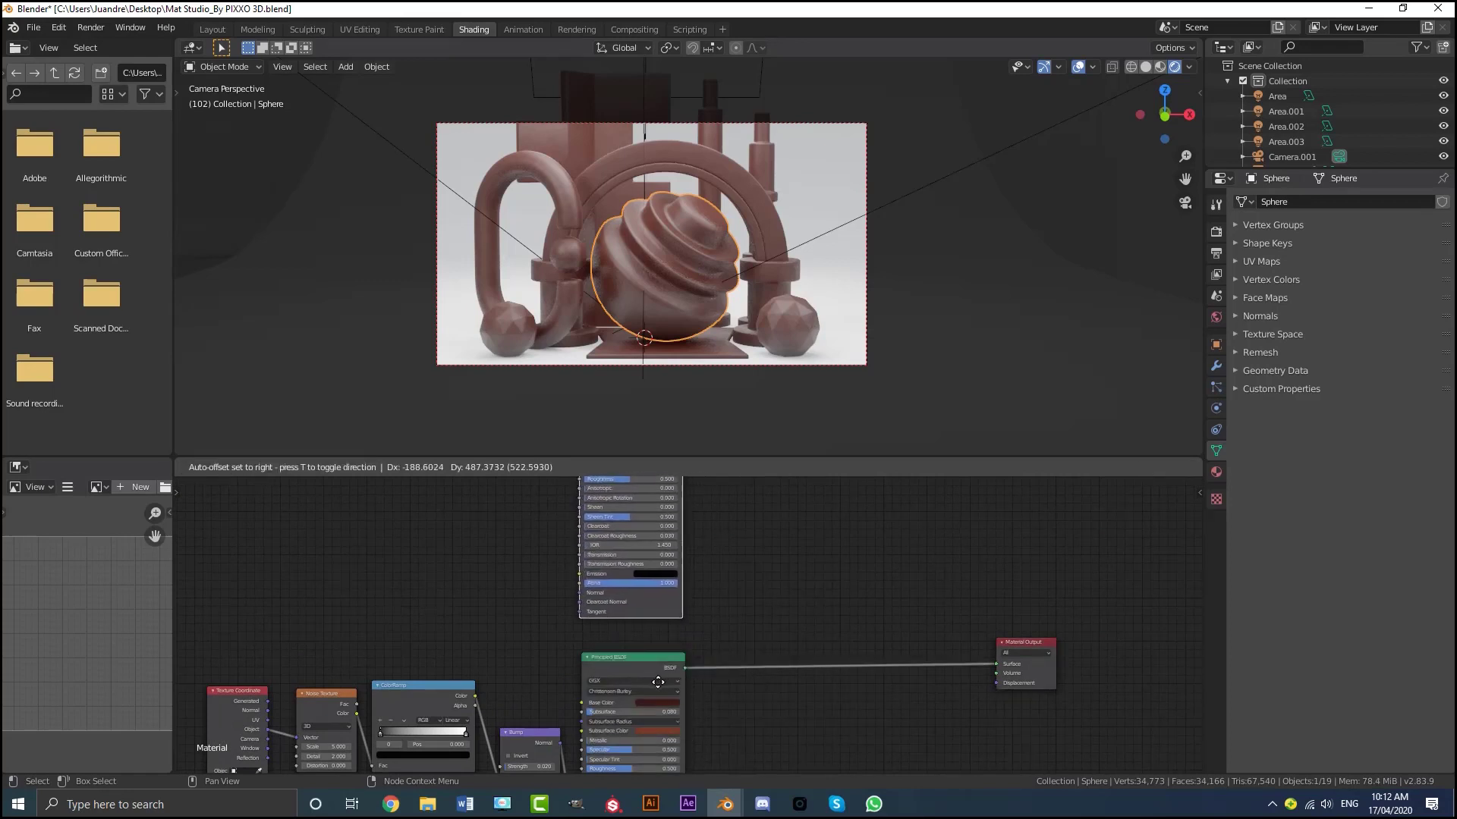
middle_drag(723, 492, 650, 515)
drag(652, 494, 739, 521)
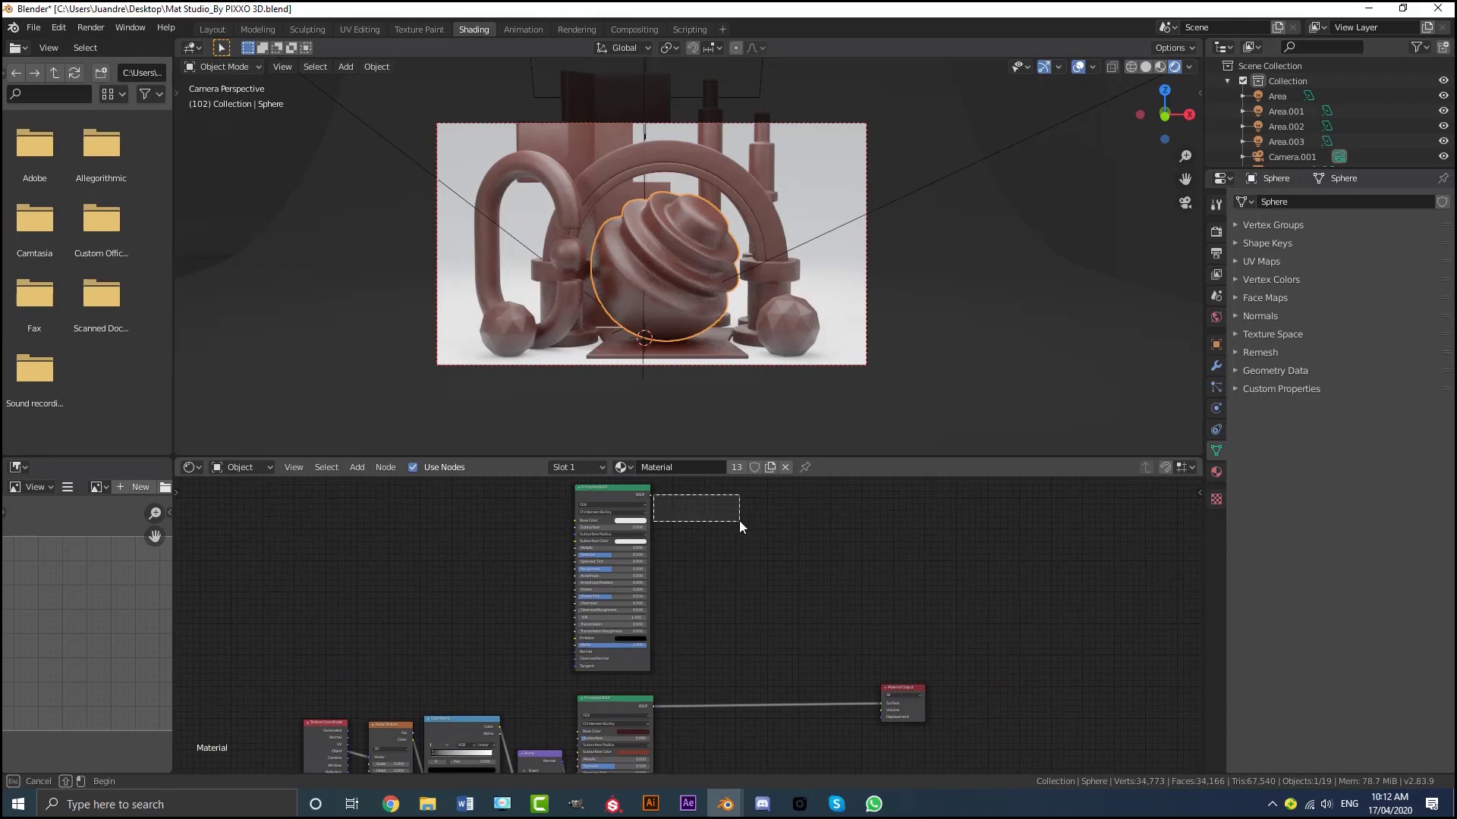
drag(650, 495, 907, 663)
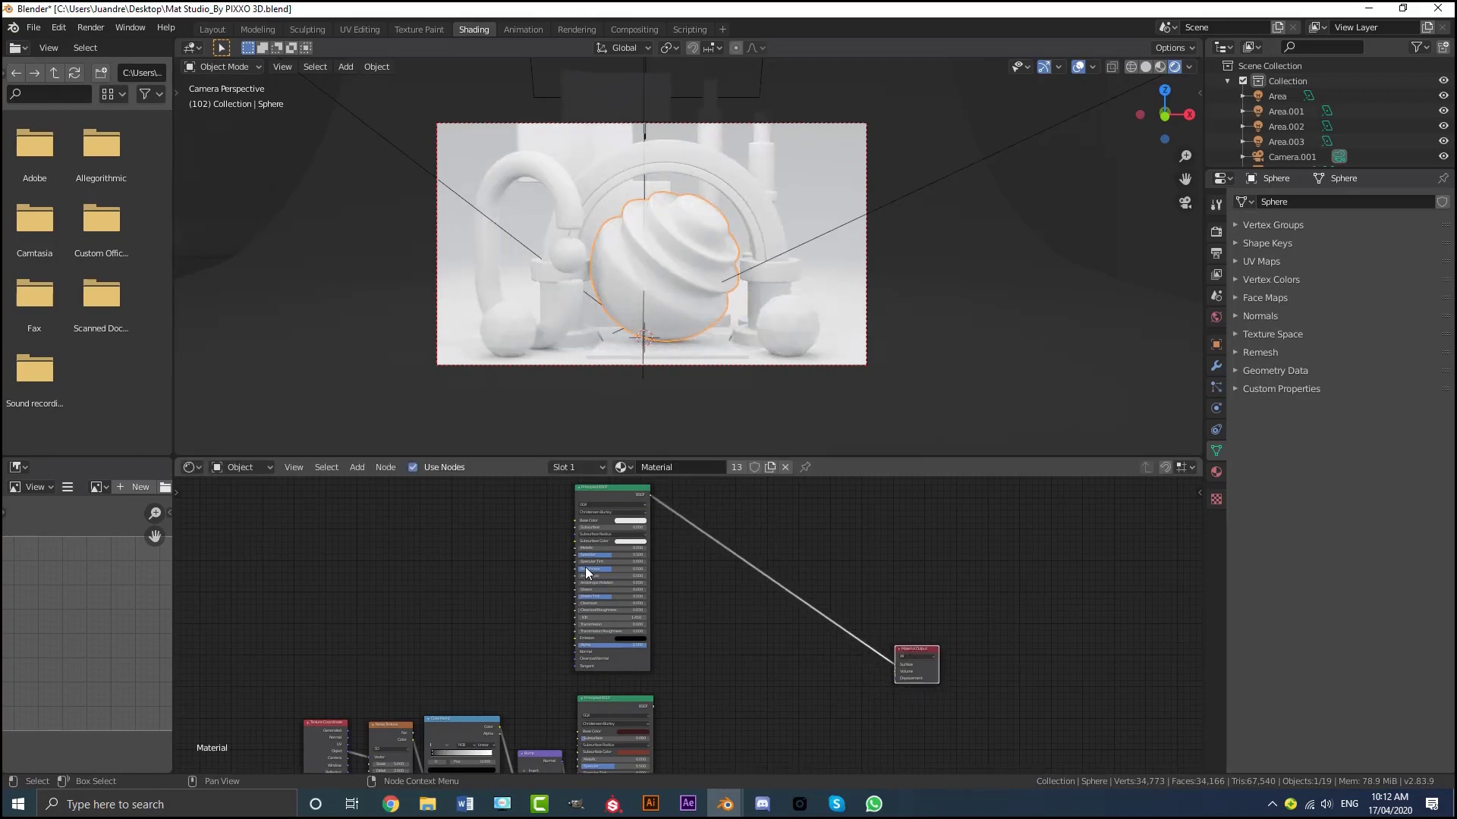
middle_drag(462, 546, 599, 575)
scroll(599, 576, up, 3)
scroll(611, 556, up, 2)
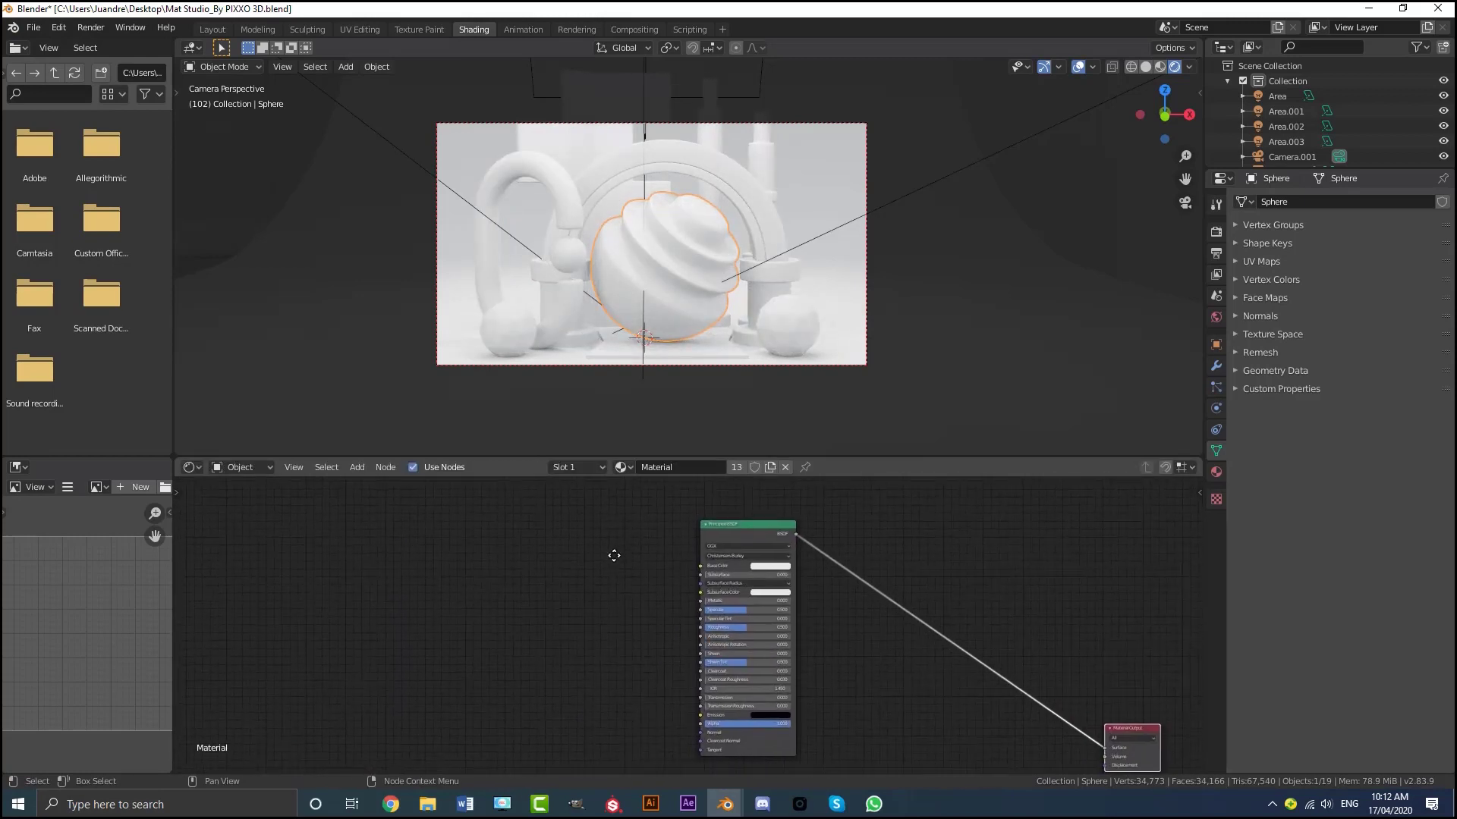
middle_drag(628, 546, 617, 547)
key(shift+a)
click(581, 548)
text(colo)
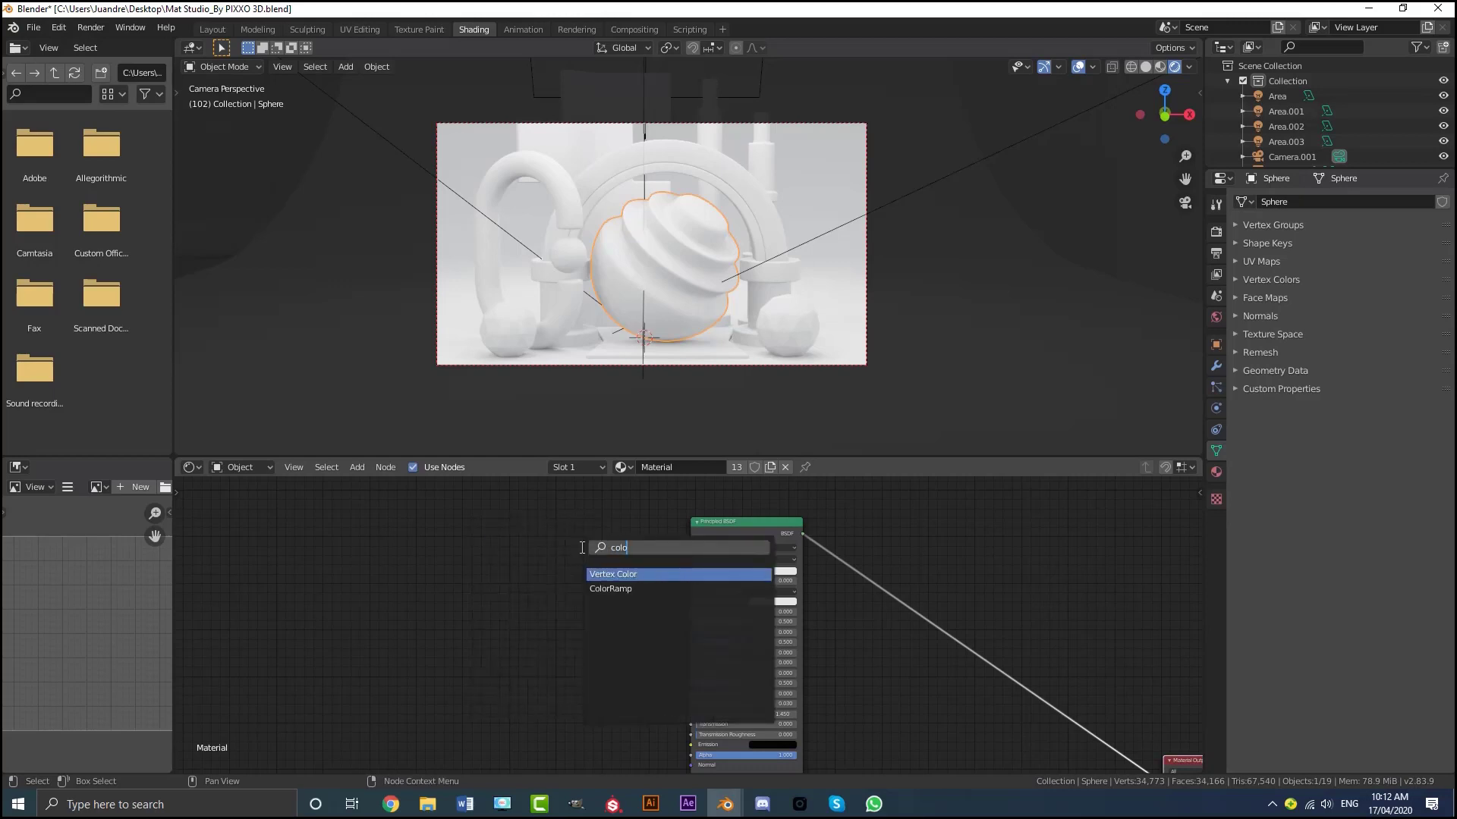
click(622, 573)
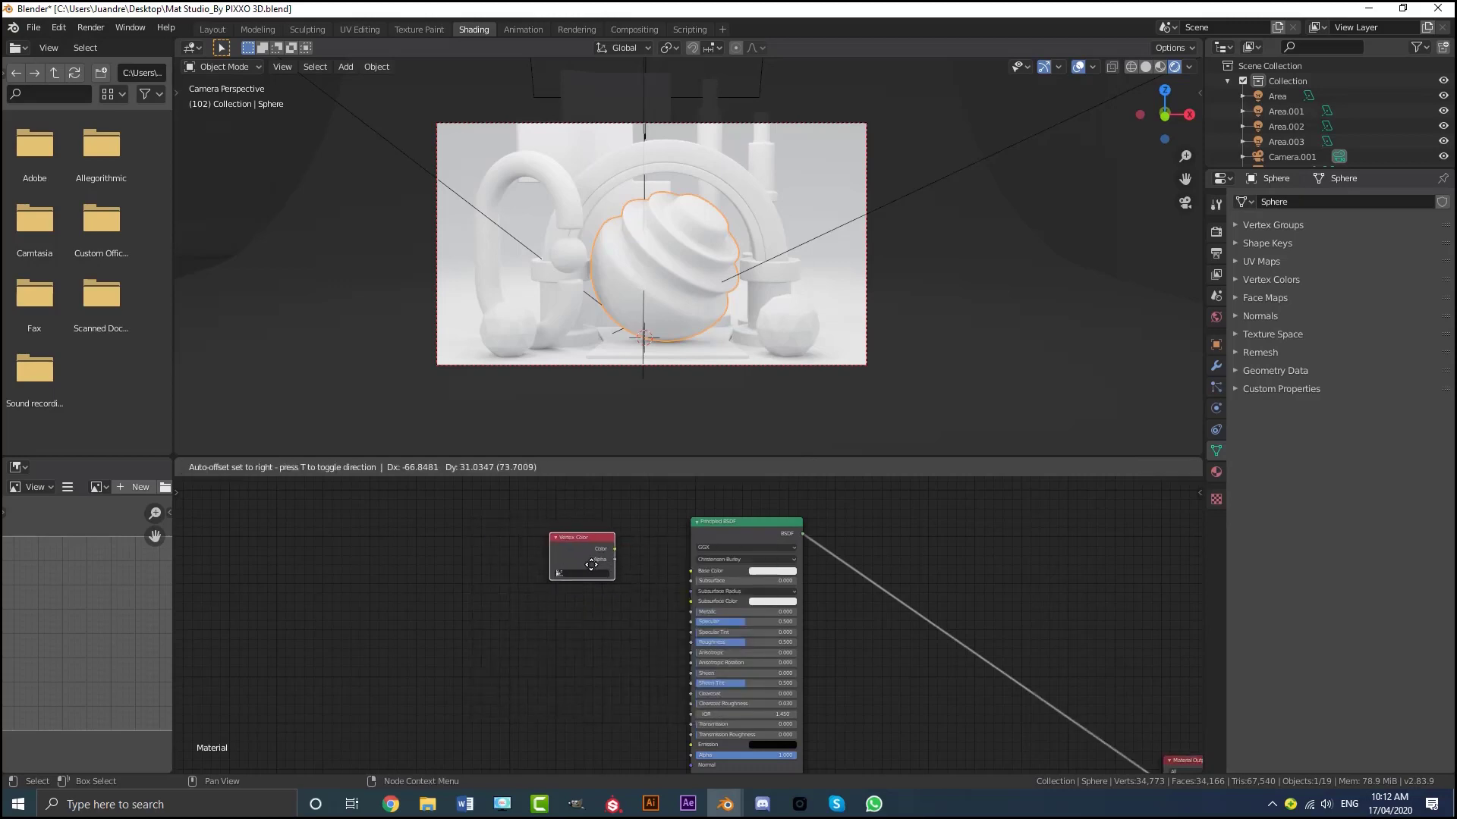
click(590, 543)
key(x)
Step: Add a ColorRamp node beside the upper Principled BSDF and connect its Color output to the Base Color input
key(shift+a)
click(581, 558)
text(color)
click(610, 599)
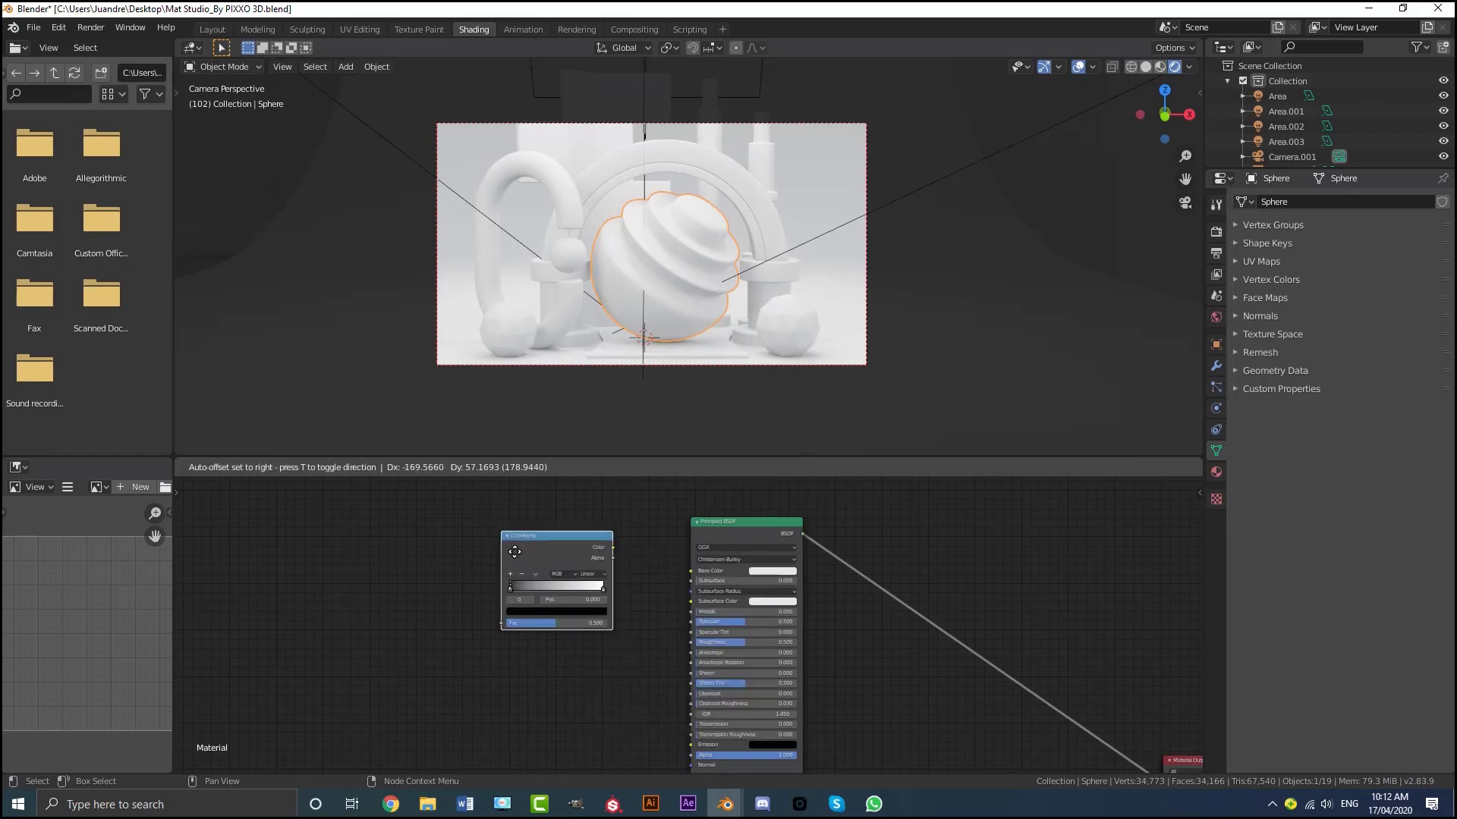
click(560, 593)
drag(568, 542, 689, 571)
Step: Enlarge the node editor, set the ColorRamp's black stop to position 0.341 and open that stop's colour for editing
drag(554, 459, 520, 339)
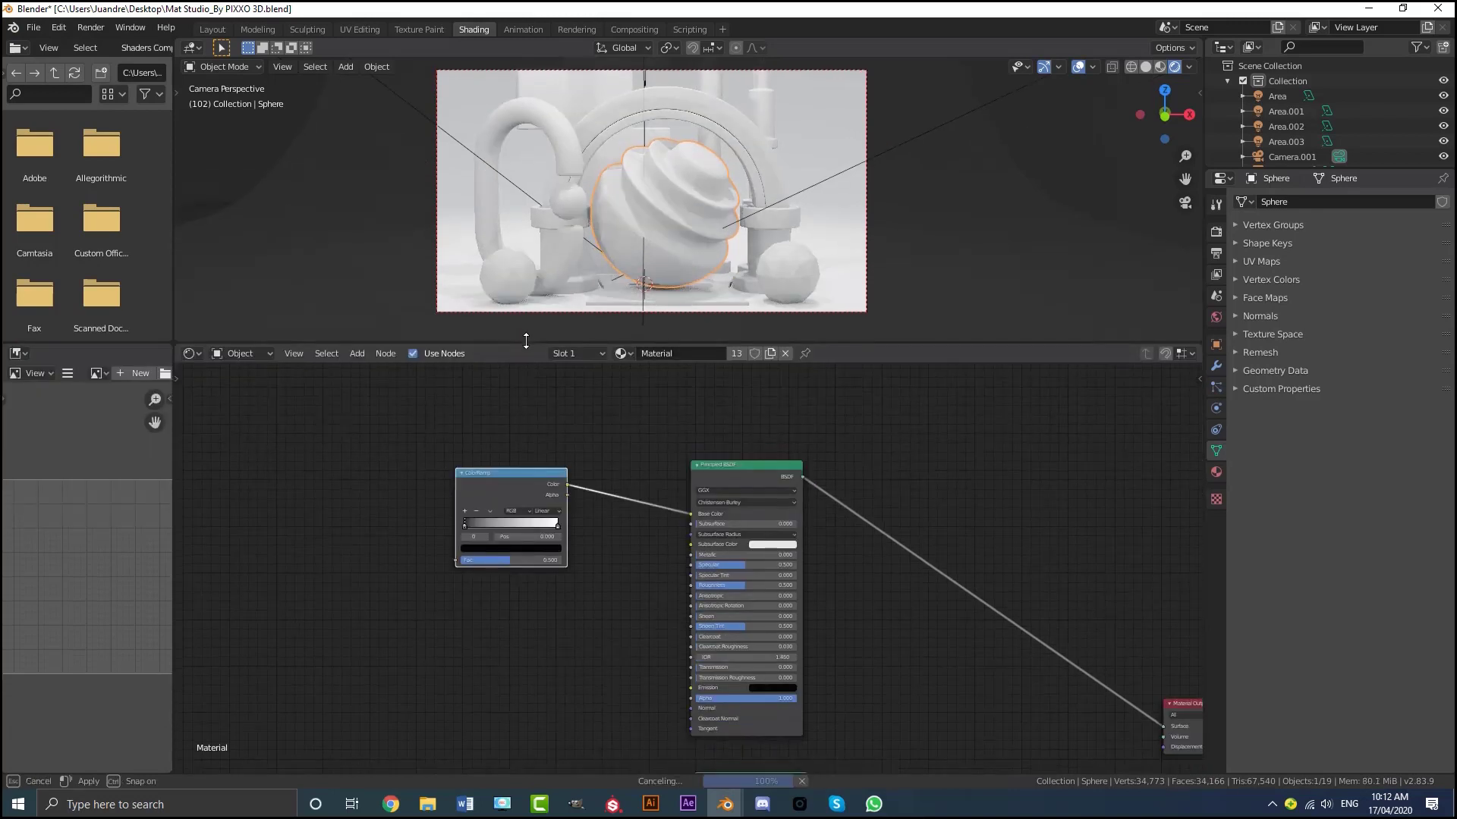
scroll(617, 443, up, 3)
middle_drag(665, 442, 670, 439)
drag(471, 449, 568, 468)
scroll(567, 467, up, 3)
drag(491, 501, 553, 509)
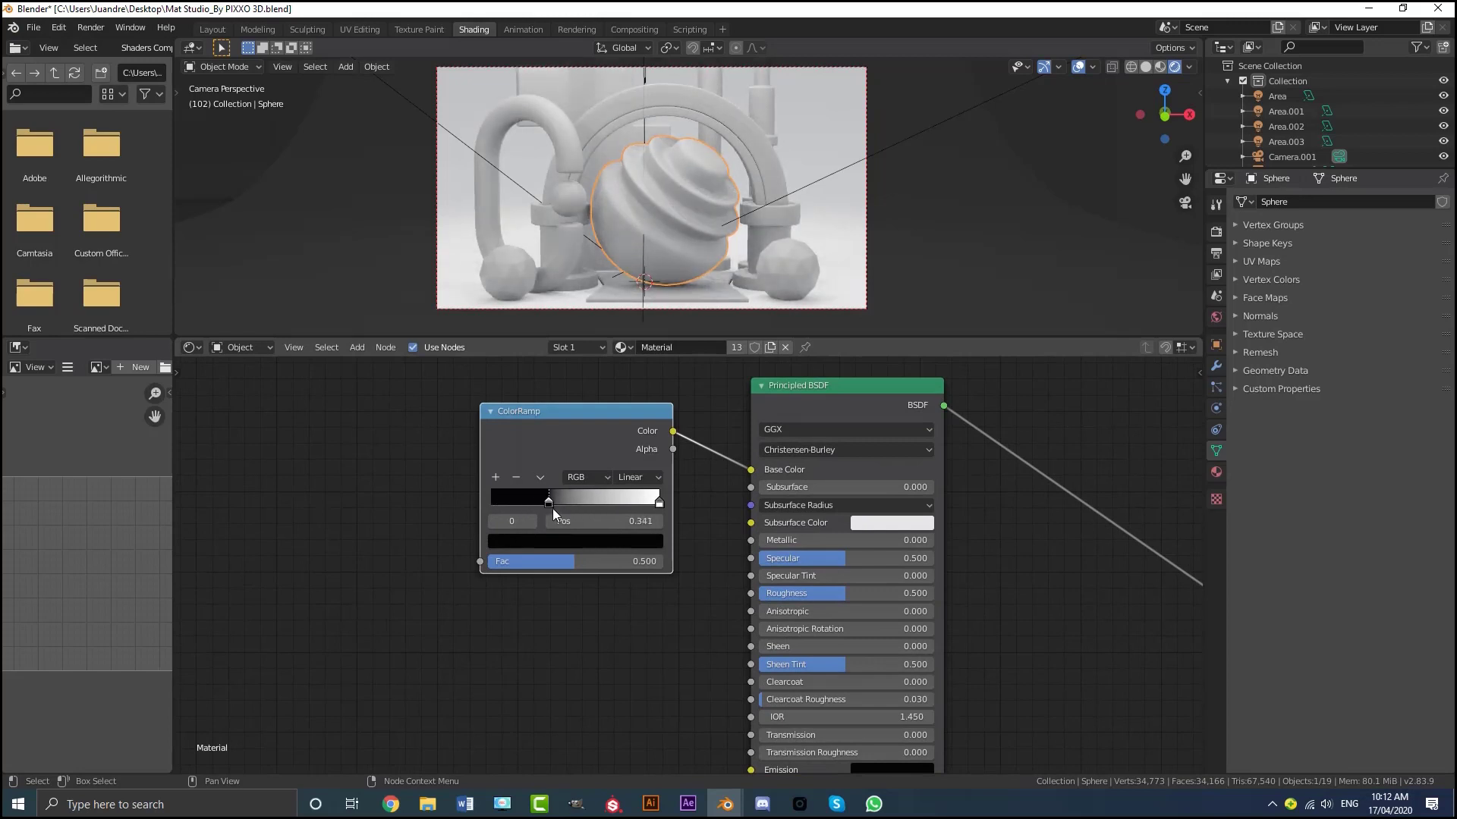
click(552, 541)
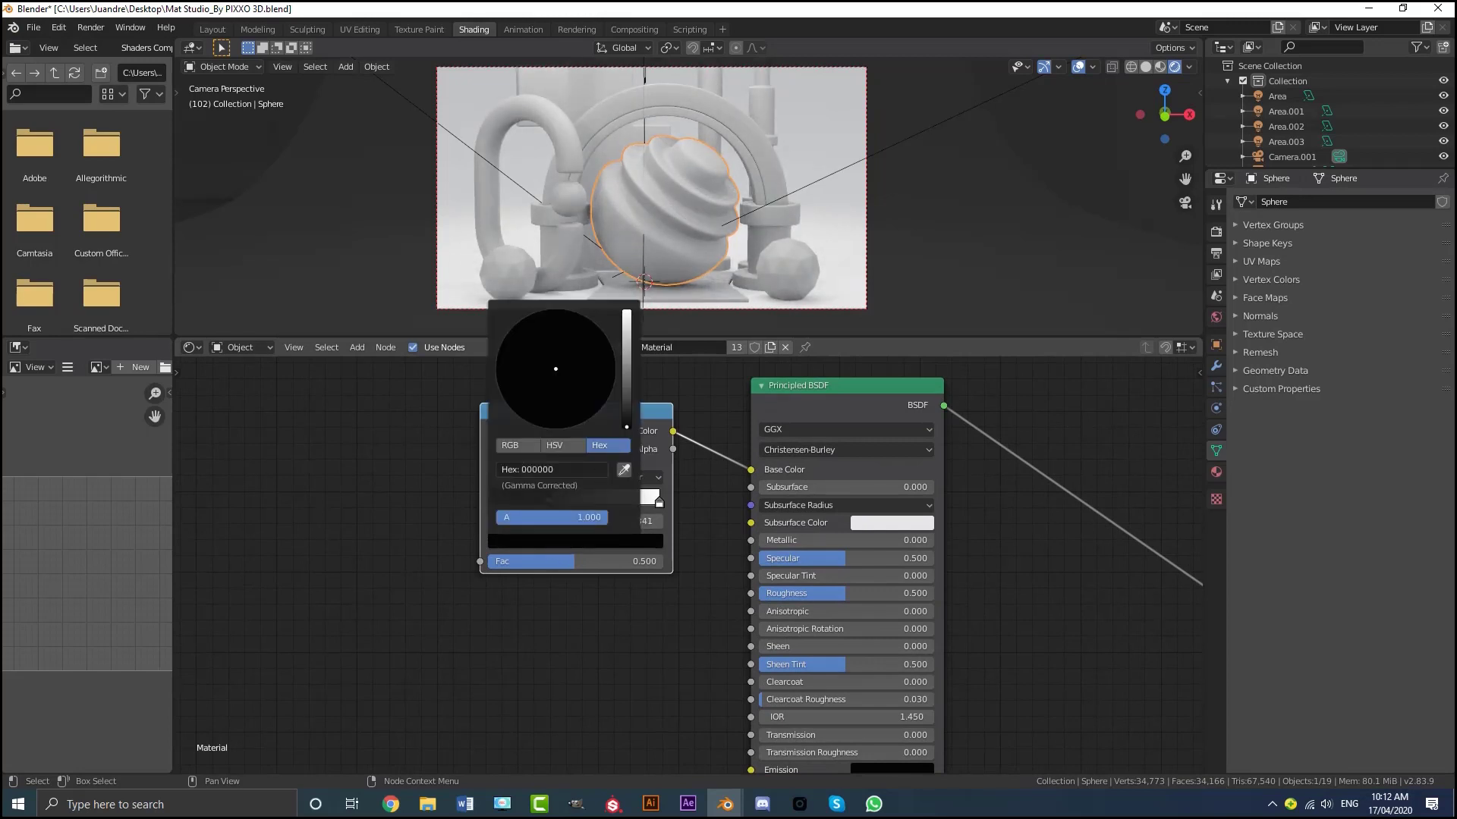
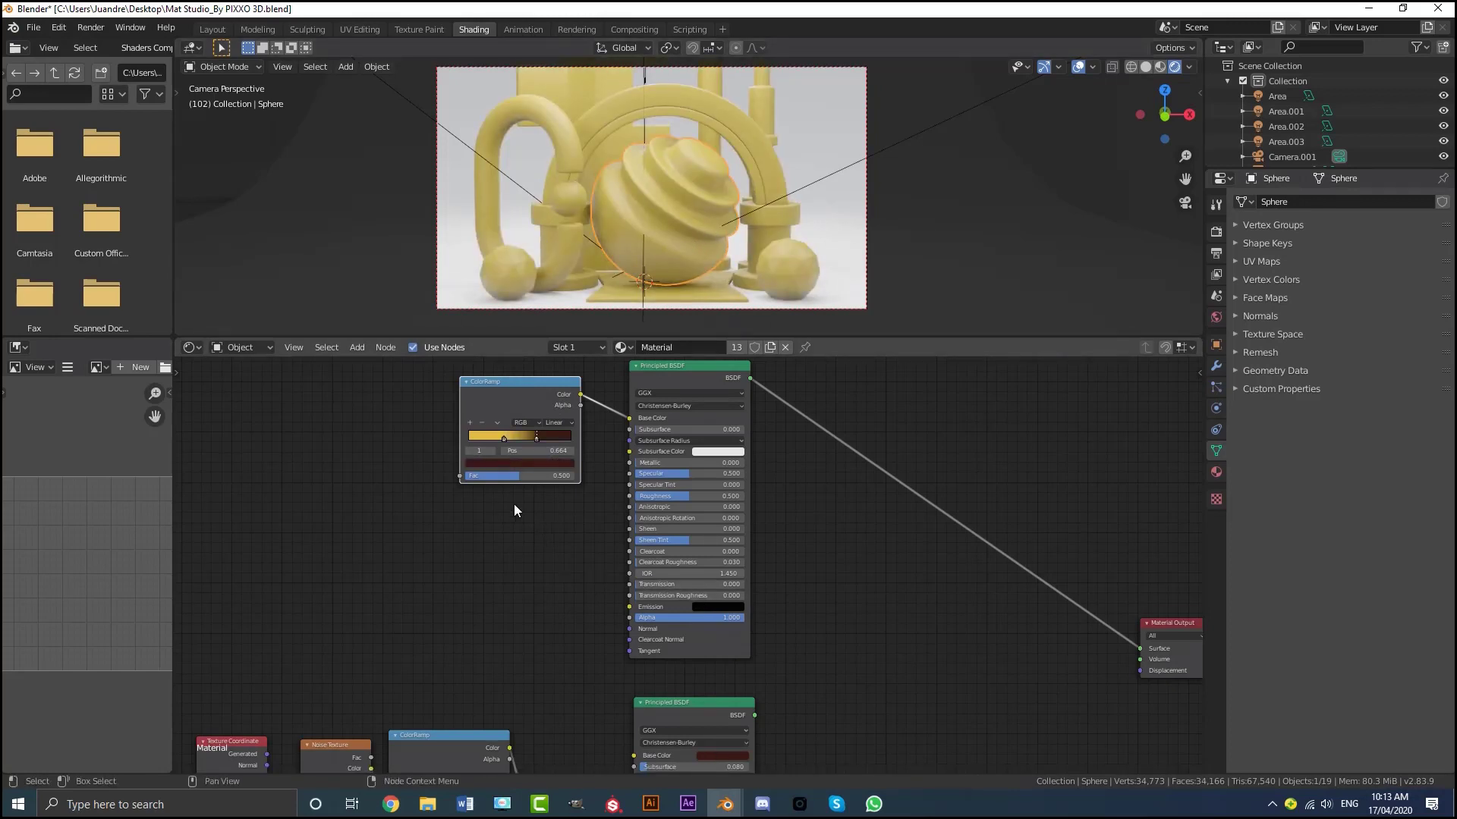
Step: Add a Noise Texture node before the yellow-brown ColorRamp and connect its Color output to the ramp's Fac input
scroll(513, 504, up, 3)
middle_drag(540, 577, 523, 592)
scroll(489, 508, up, 2)
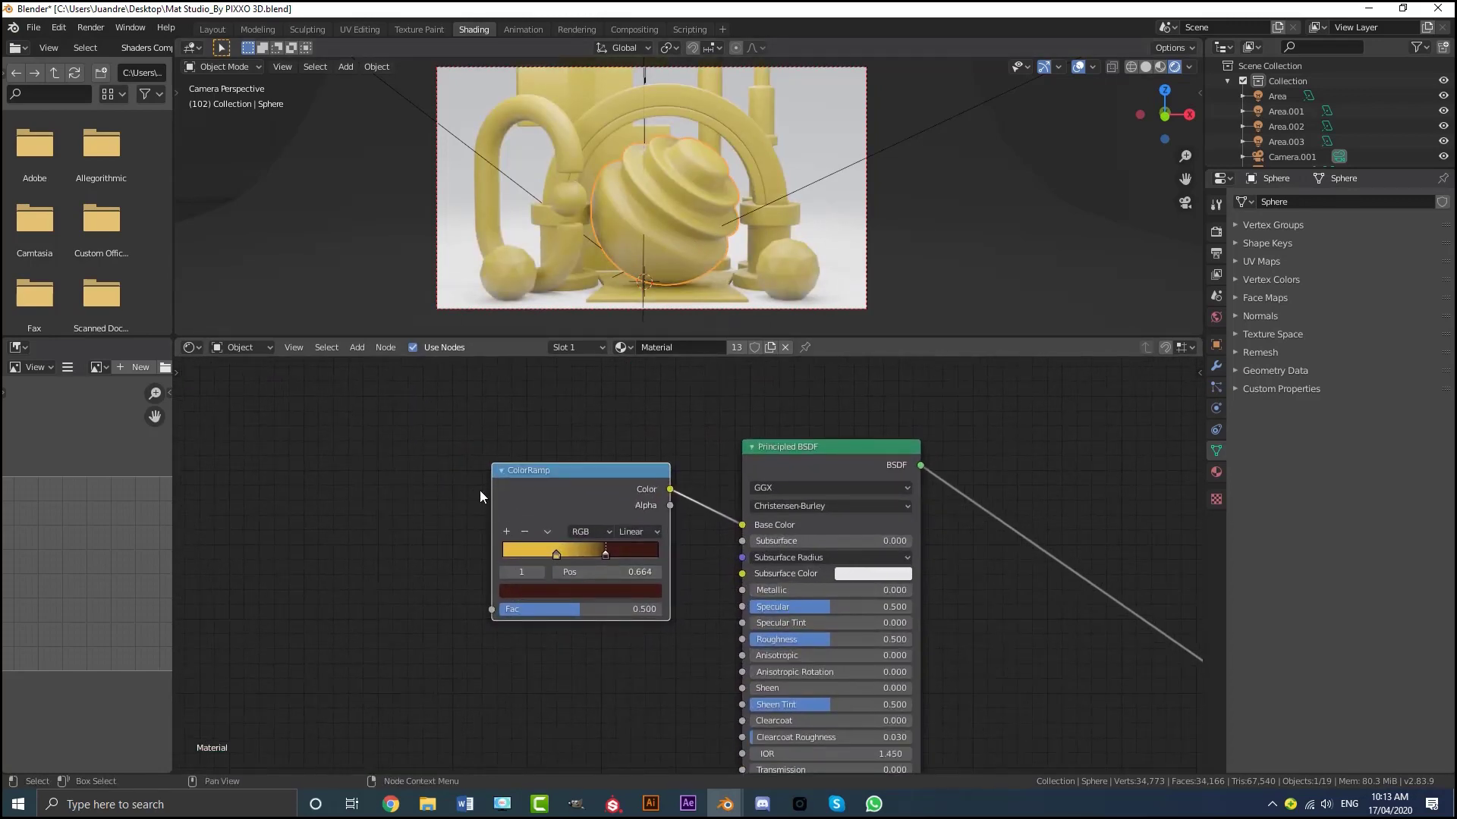
scroll(512, 521, up, 1)
mouse_move(479, 490)
middle_down()
mouse_move(503, 507)
mouse_move(504, 482)
mouse_move(458, 490)
middle_up()
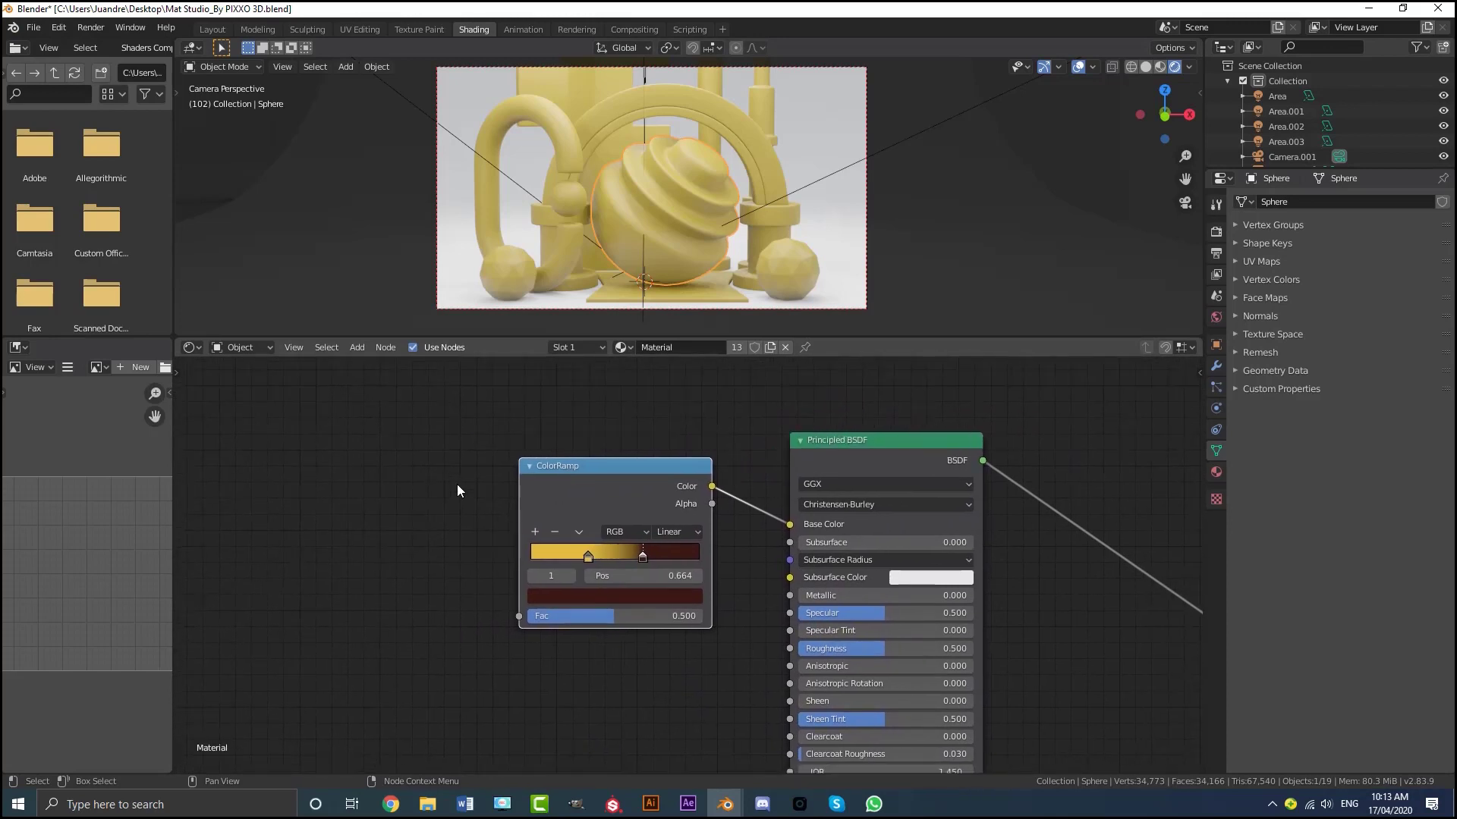
key(shift+a)
click(443, 491)
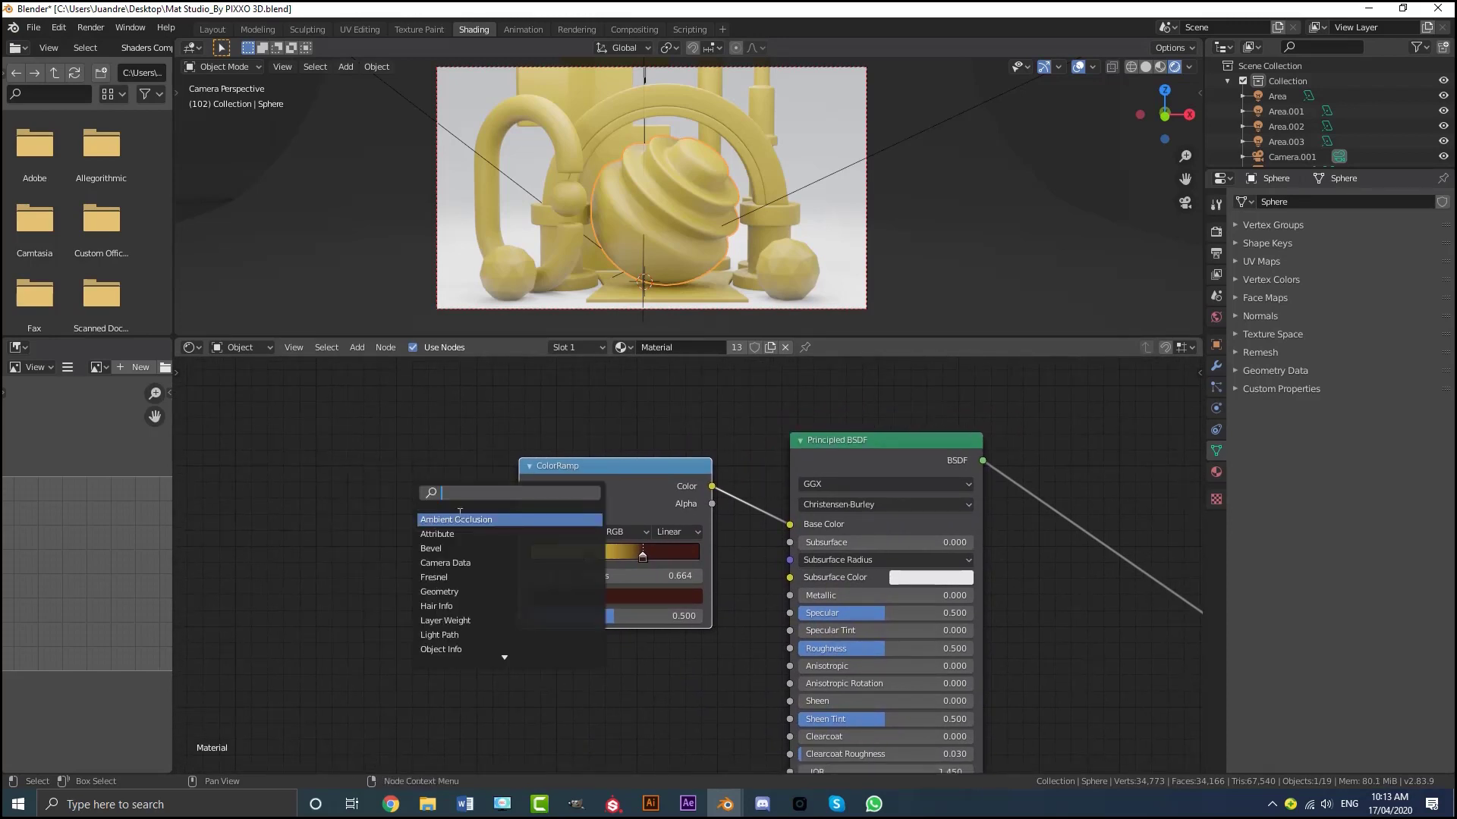
text(noi)
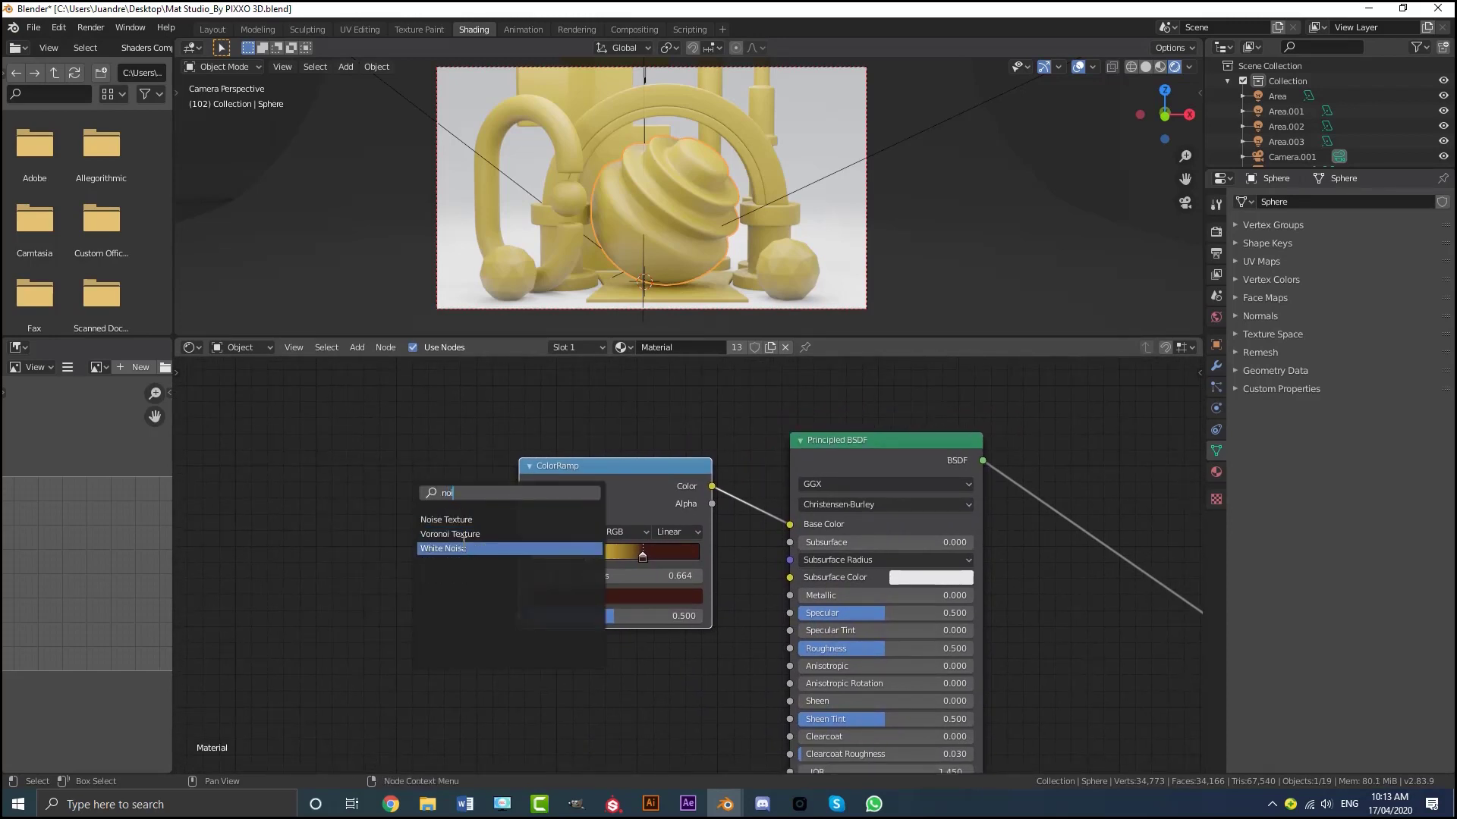
click(467, 520)
click(346, 481)
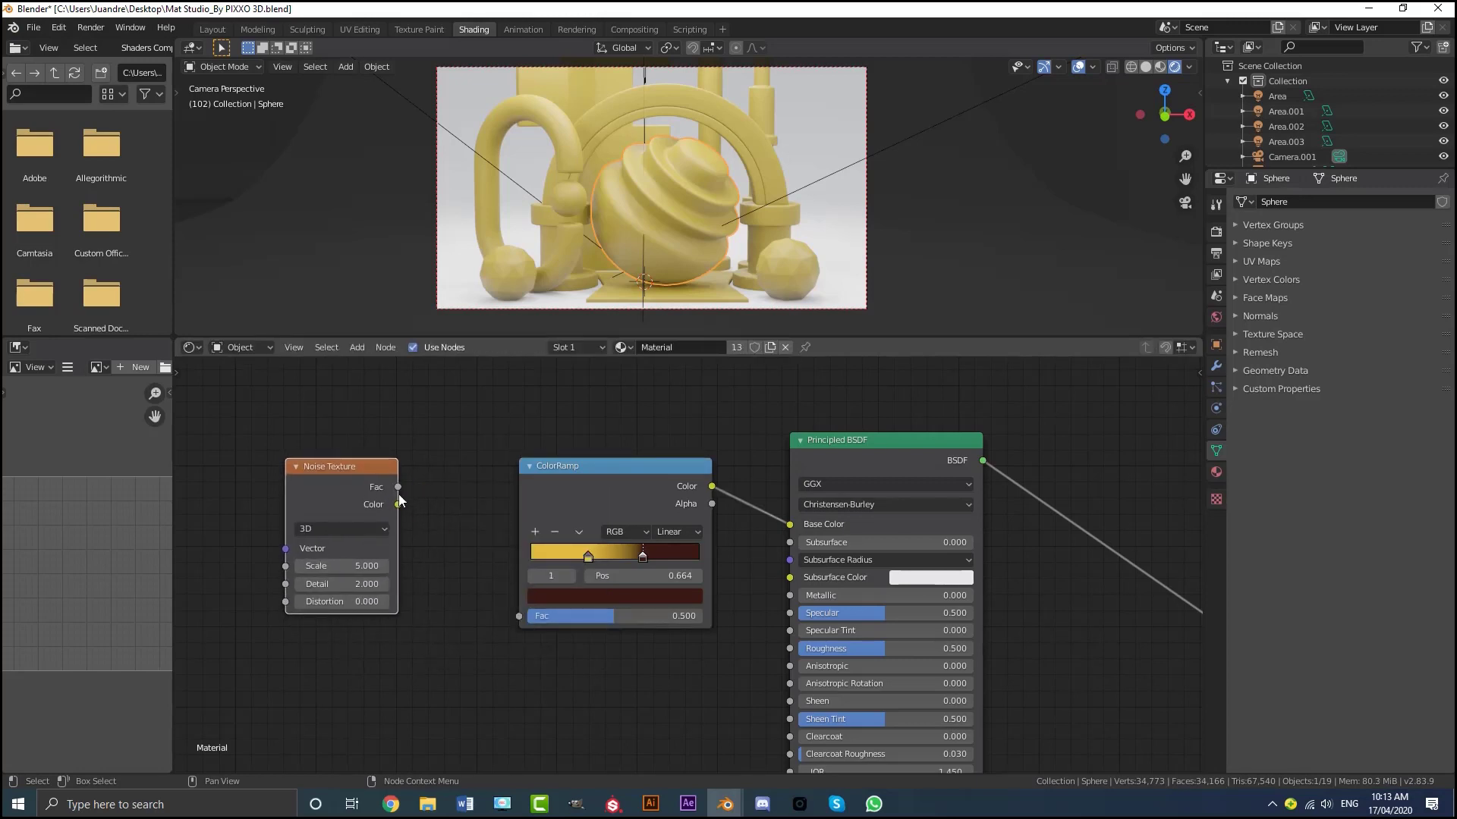
drag(397, 505, 522, 619)
Step: Set the new Noise Texture's Scale to 70
scroll(385, 633, up, 2)
click(464, 551)
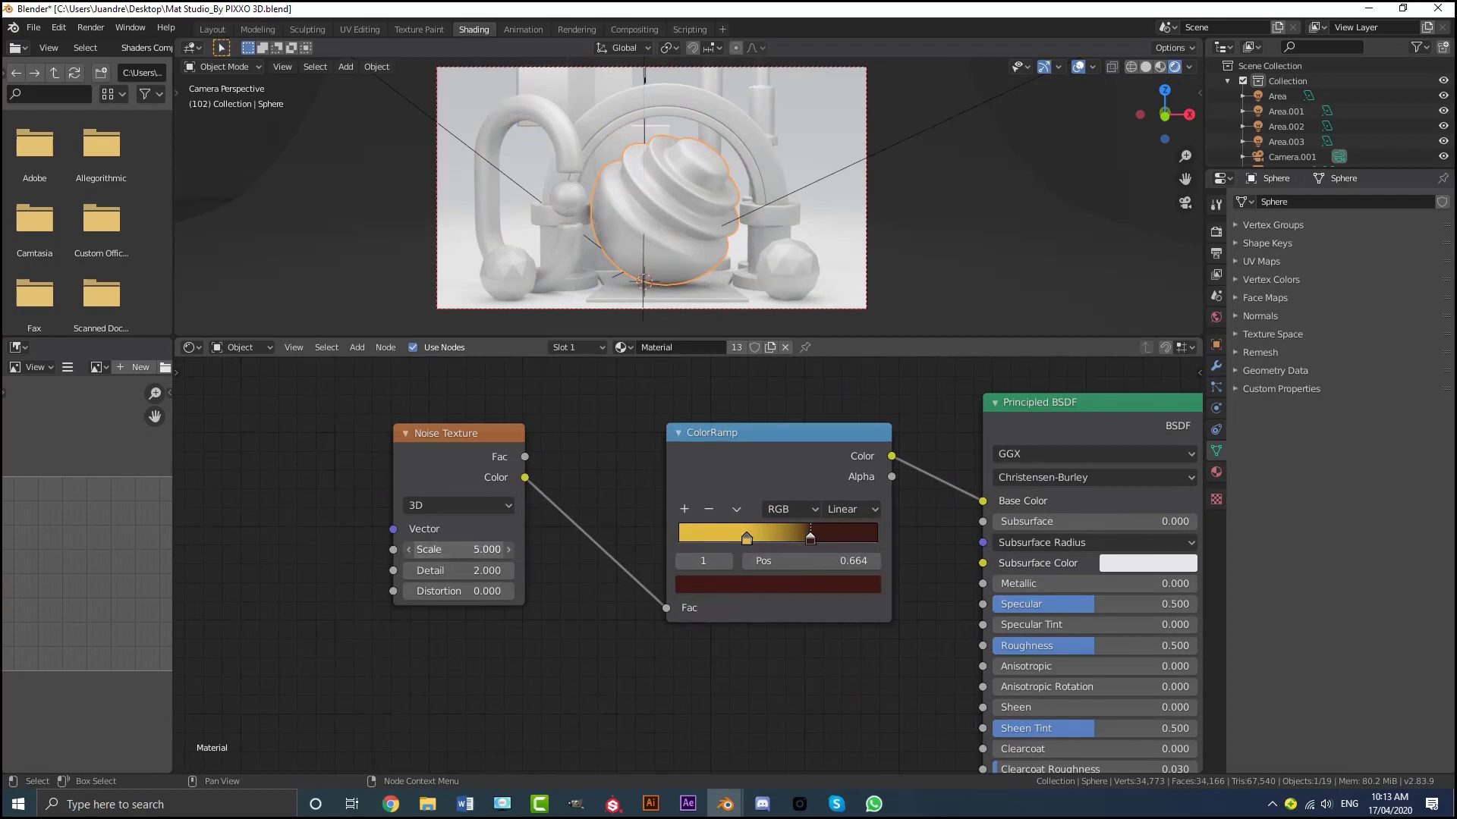
text(70)
key(Return)
scroll(494, 511, down, 2)
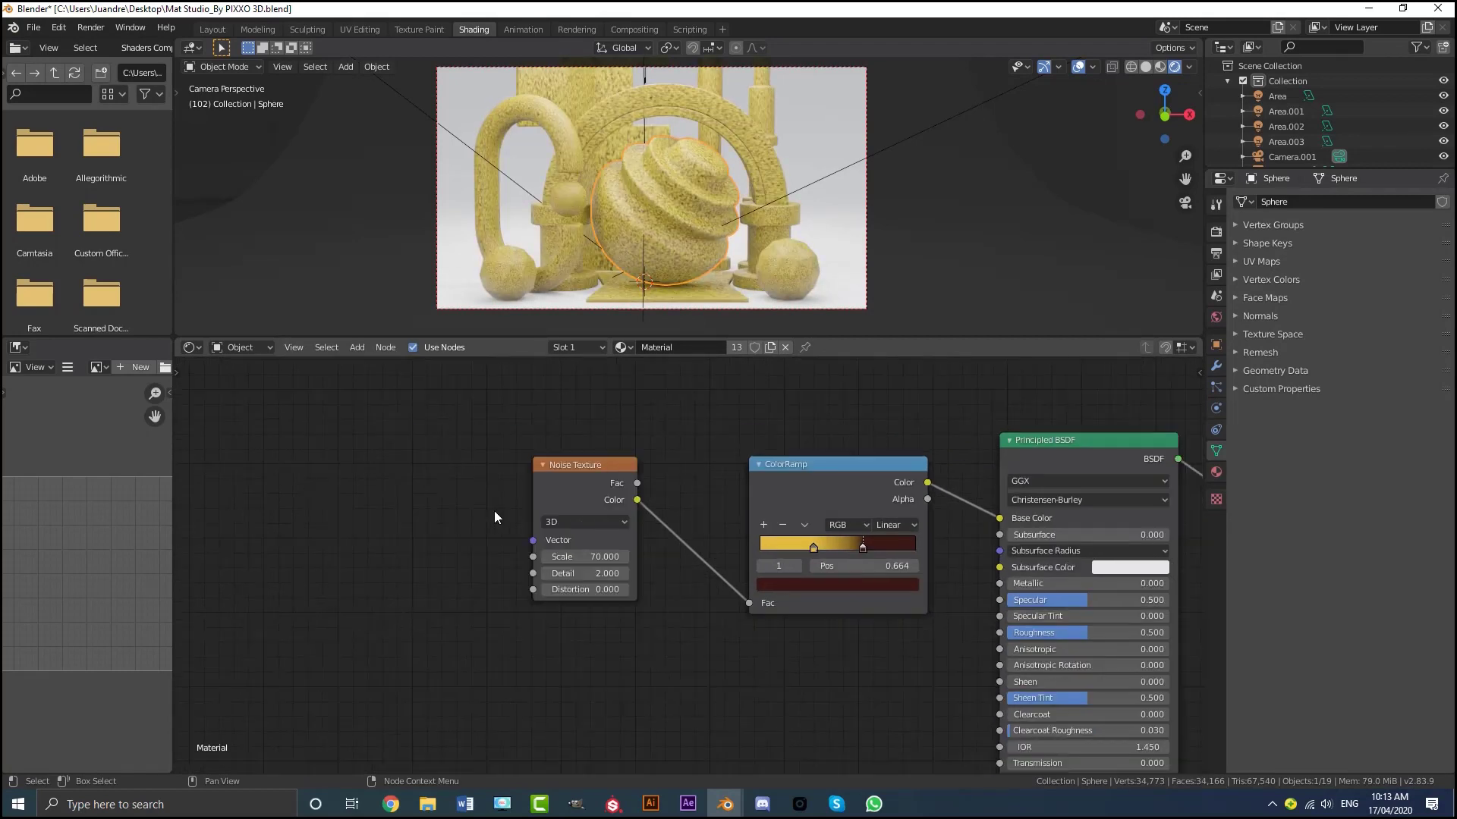
Step: Add a Texture Coordinate node before the Noise Texture and connect its Object output to the texture's Vector input
scroll(417, 495, up, 2)
key(shift+a)
click(425, 498)
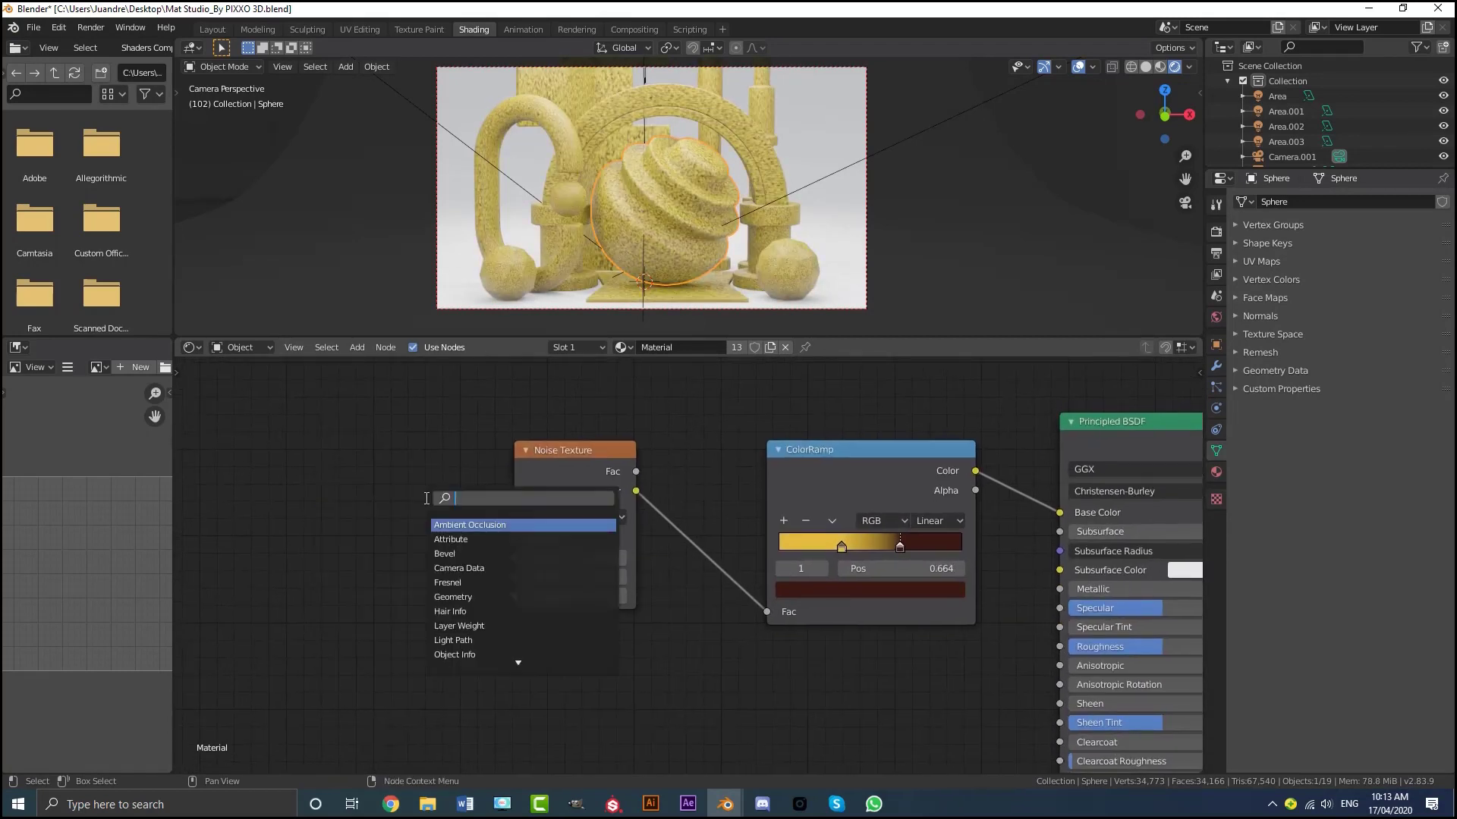
text(tex)
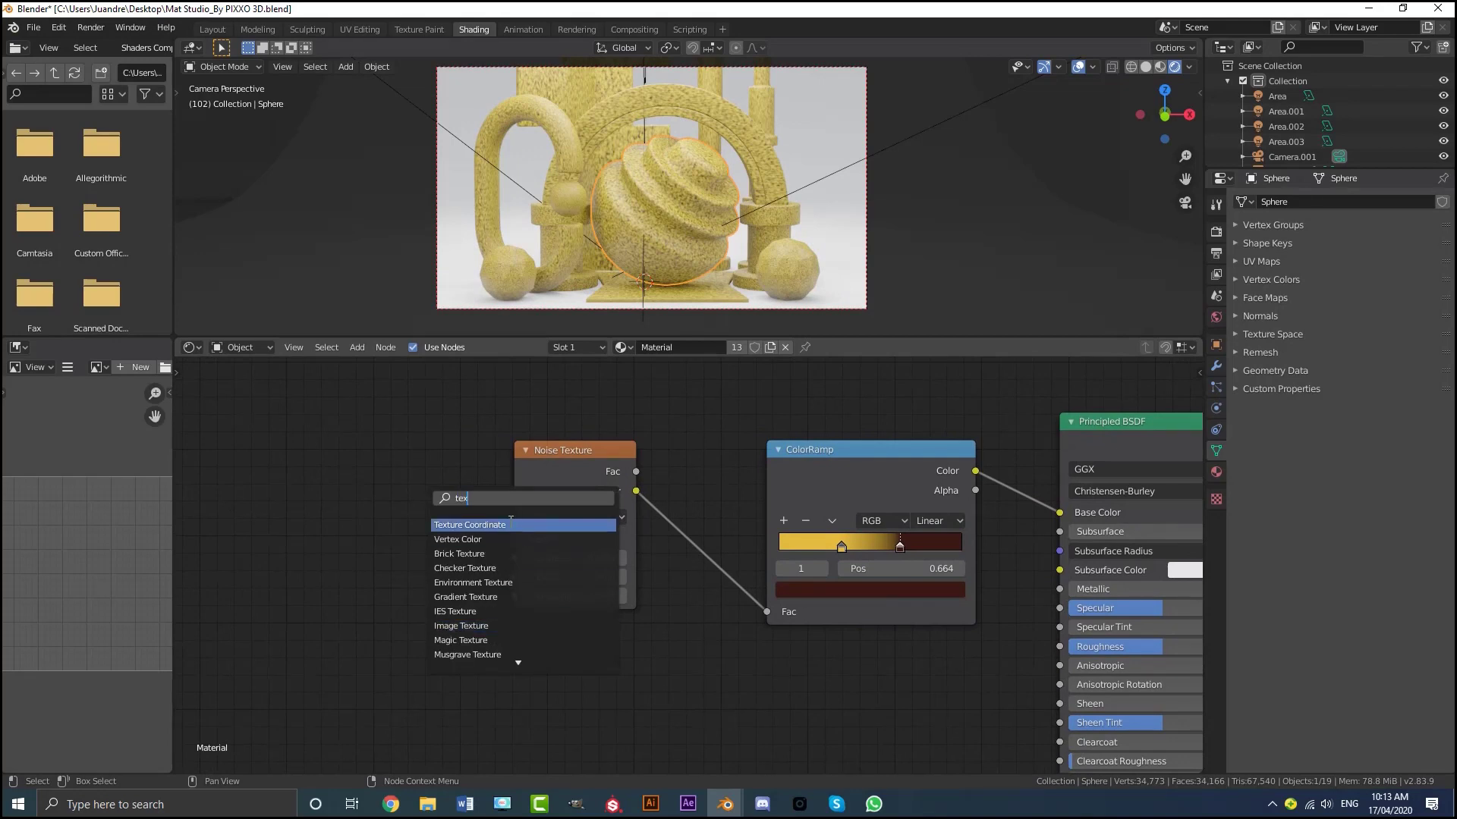
click(542, 524)
click(388, 460)
drag(392, 519, 526, 540)
Step: Set the upper Principled BSDF's Metallic to 1.000 and Roughness to 0.268
scroll(562, 460, down, 4)
middle_drag(562, 460, 175, 405)
scroll(707, 526, up, 7)
drag(531, 500, 724, 499)
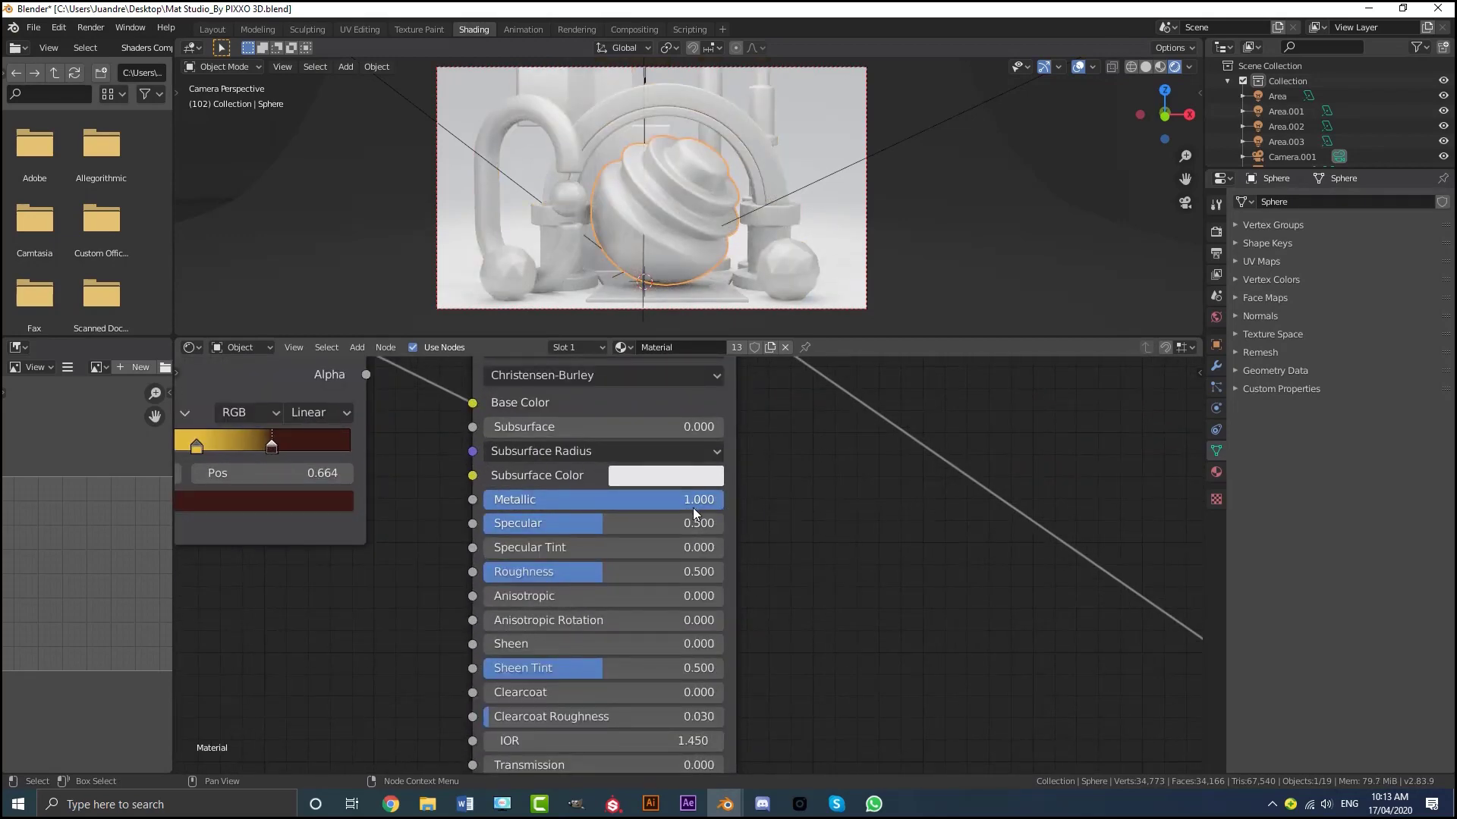
scroll(660, 578, up, 1)
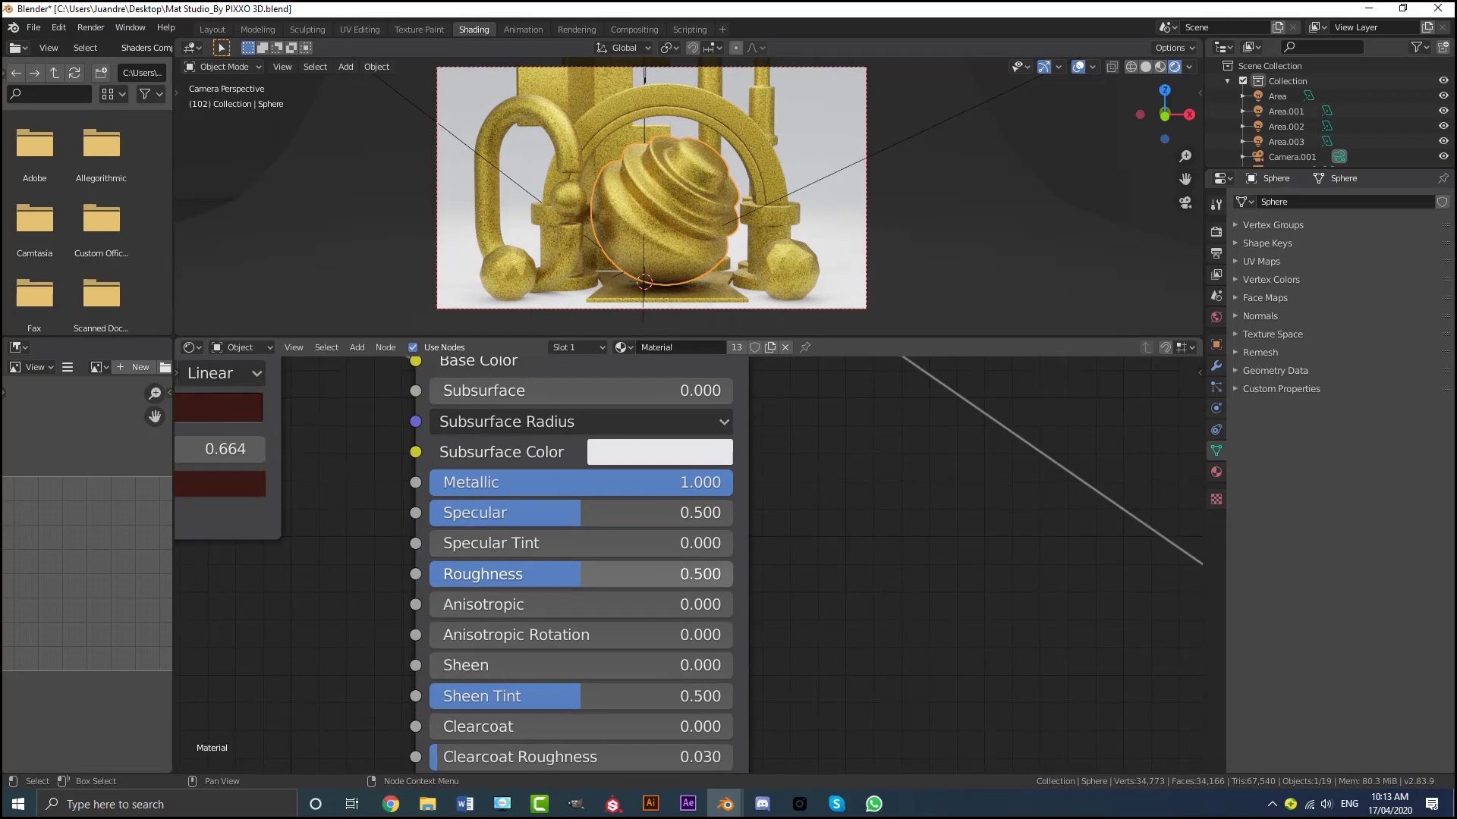
drag(635, 572, 565, 572)
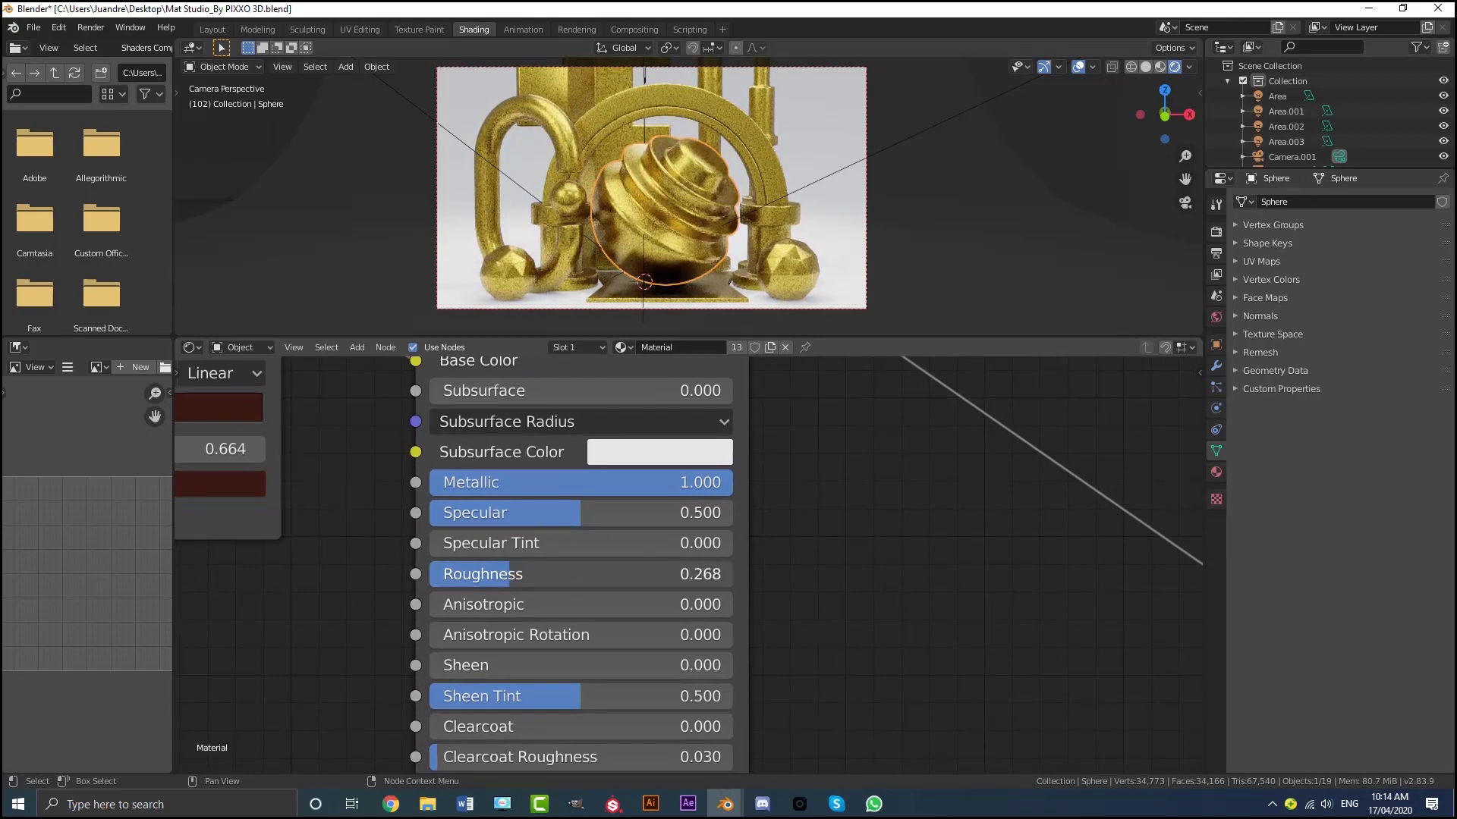
scroll(722, 165, down, 2)
scroll(866, 529, down, 5)
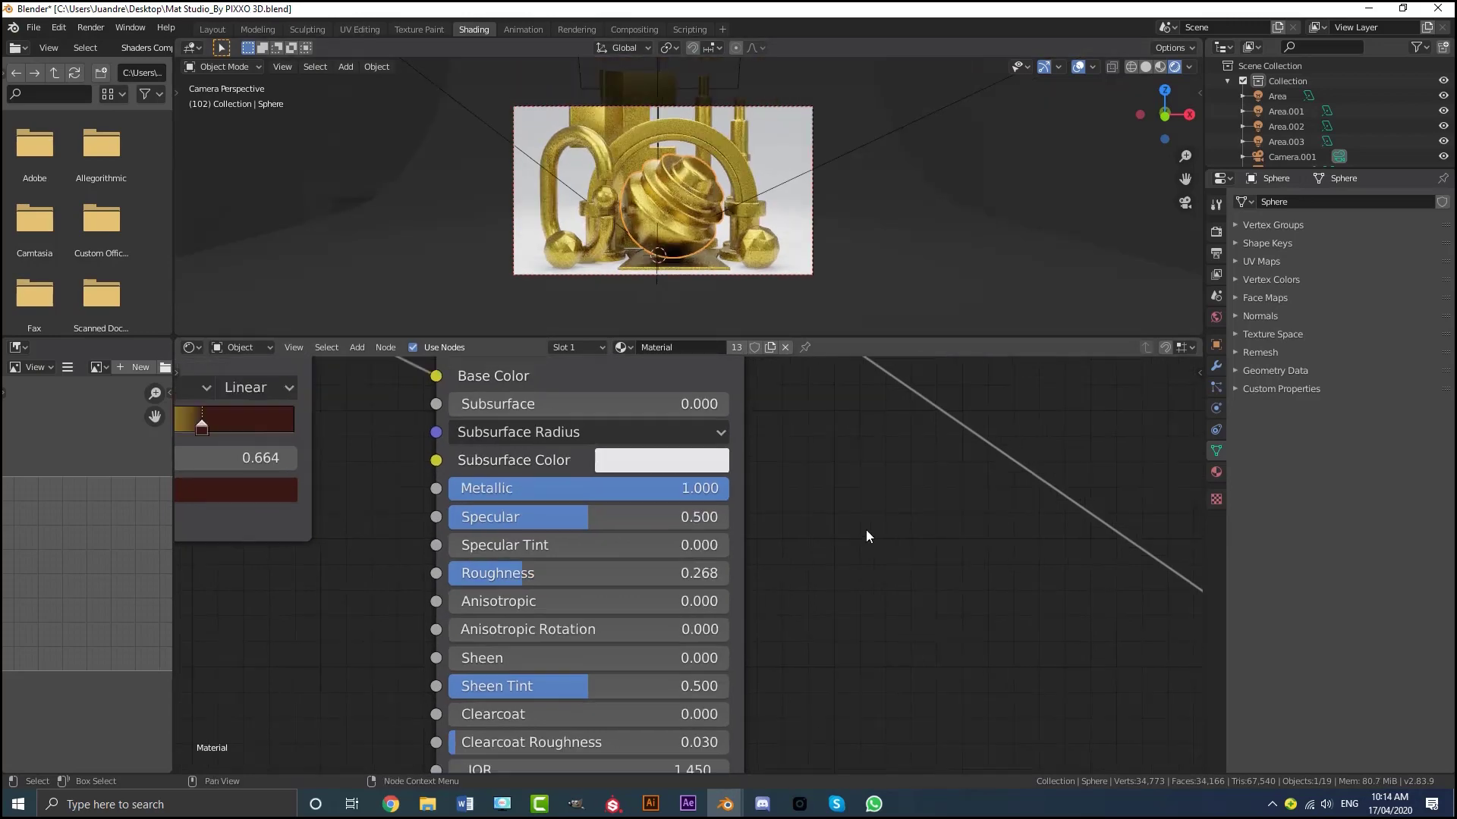
Step: Group the lower brown shader's nodes, from Texture Coordinate to Principled BSDF, in a frame and shift the frame slightly
middle_drag(749, 534, 817, 504)
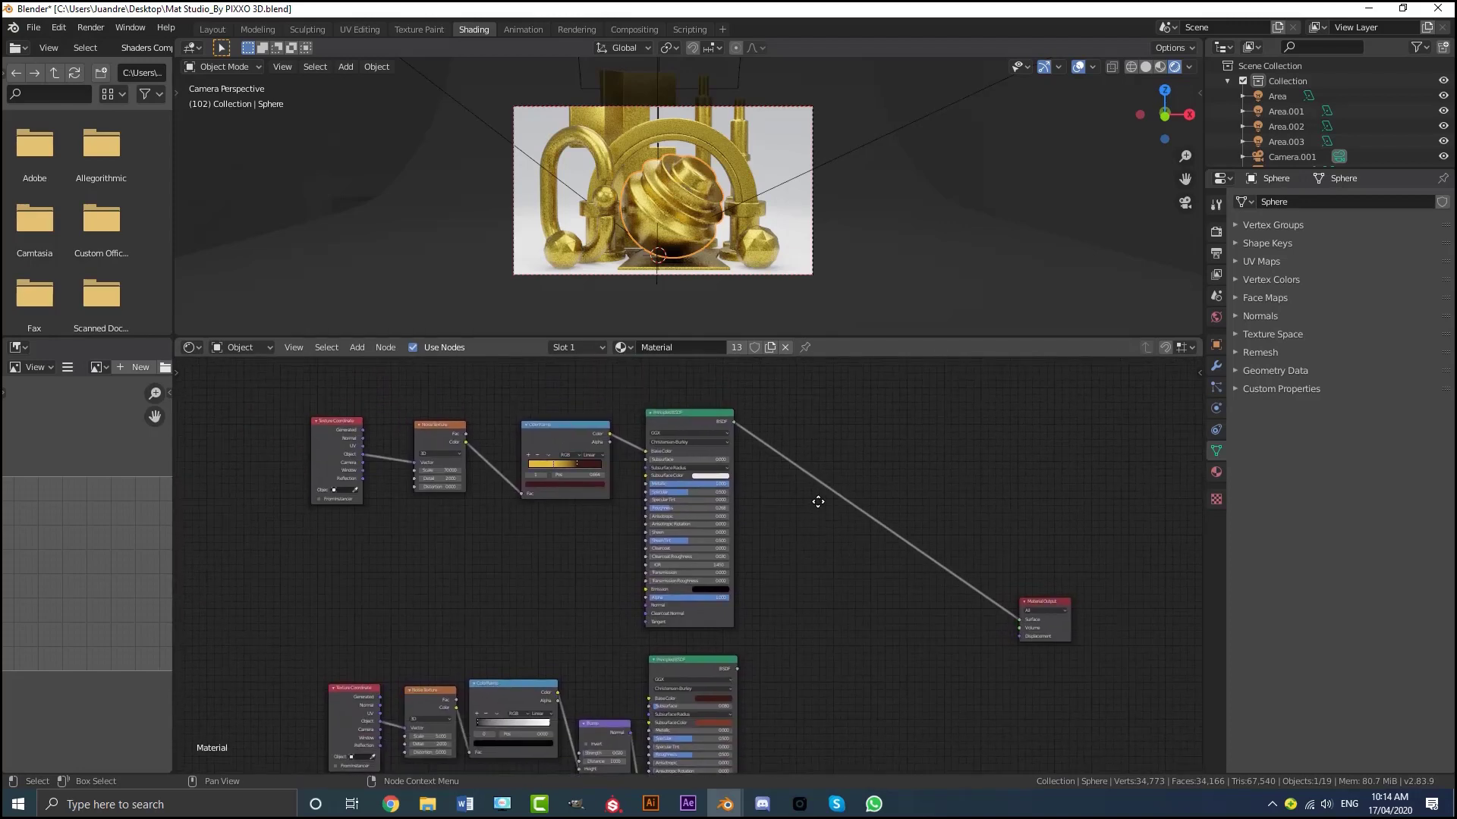
scroll(816, 504, down, 1)
middle_drag(786, 592, 779, 452)
drag(313, 712, 683, 467)
scroll(634, 511, up, 1)
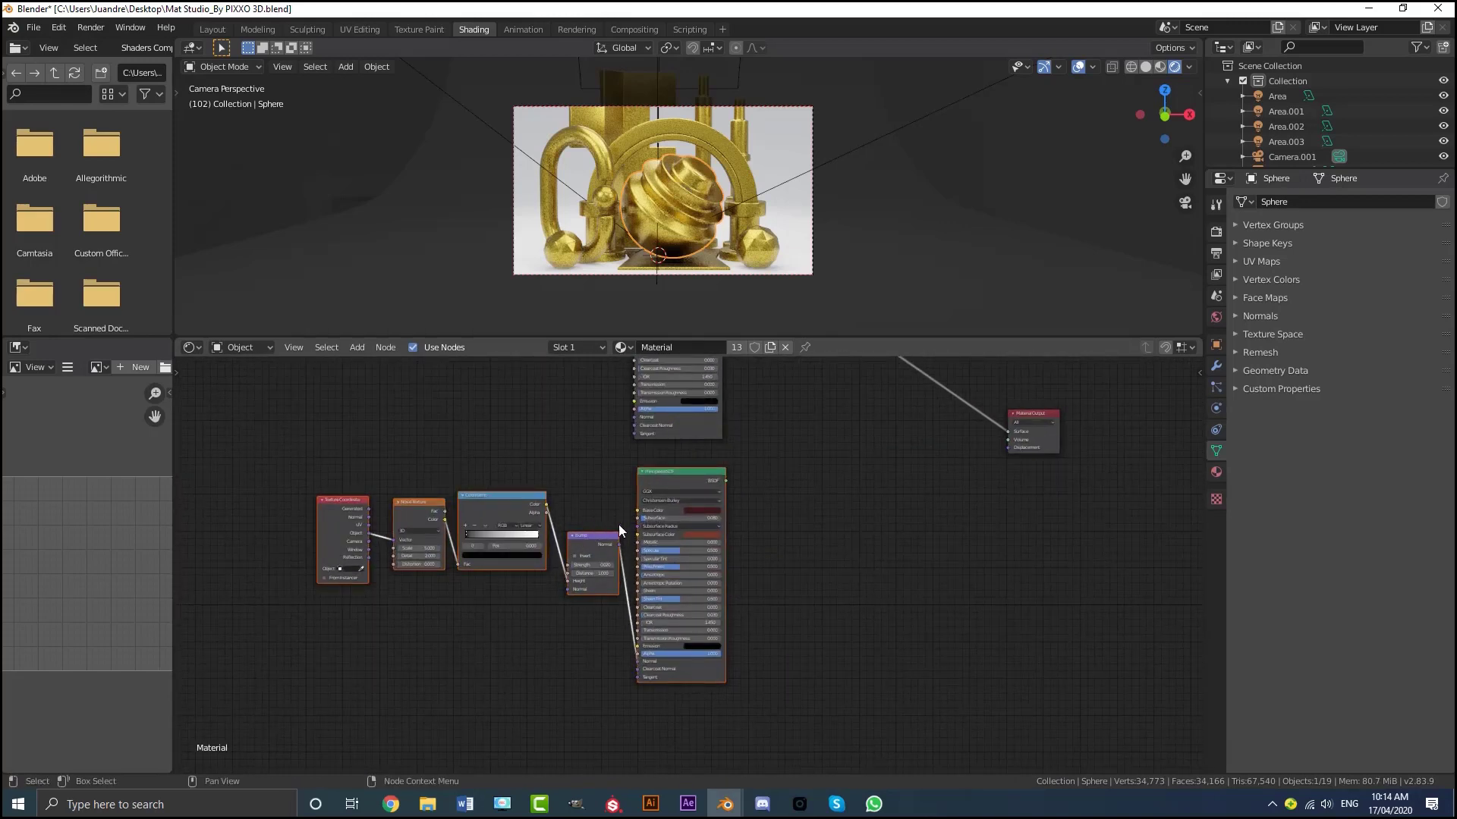
key(shift+p)
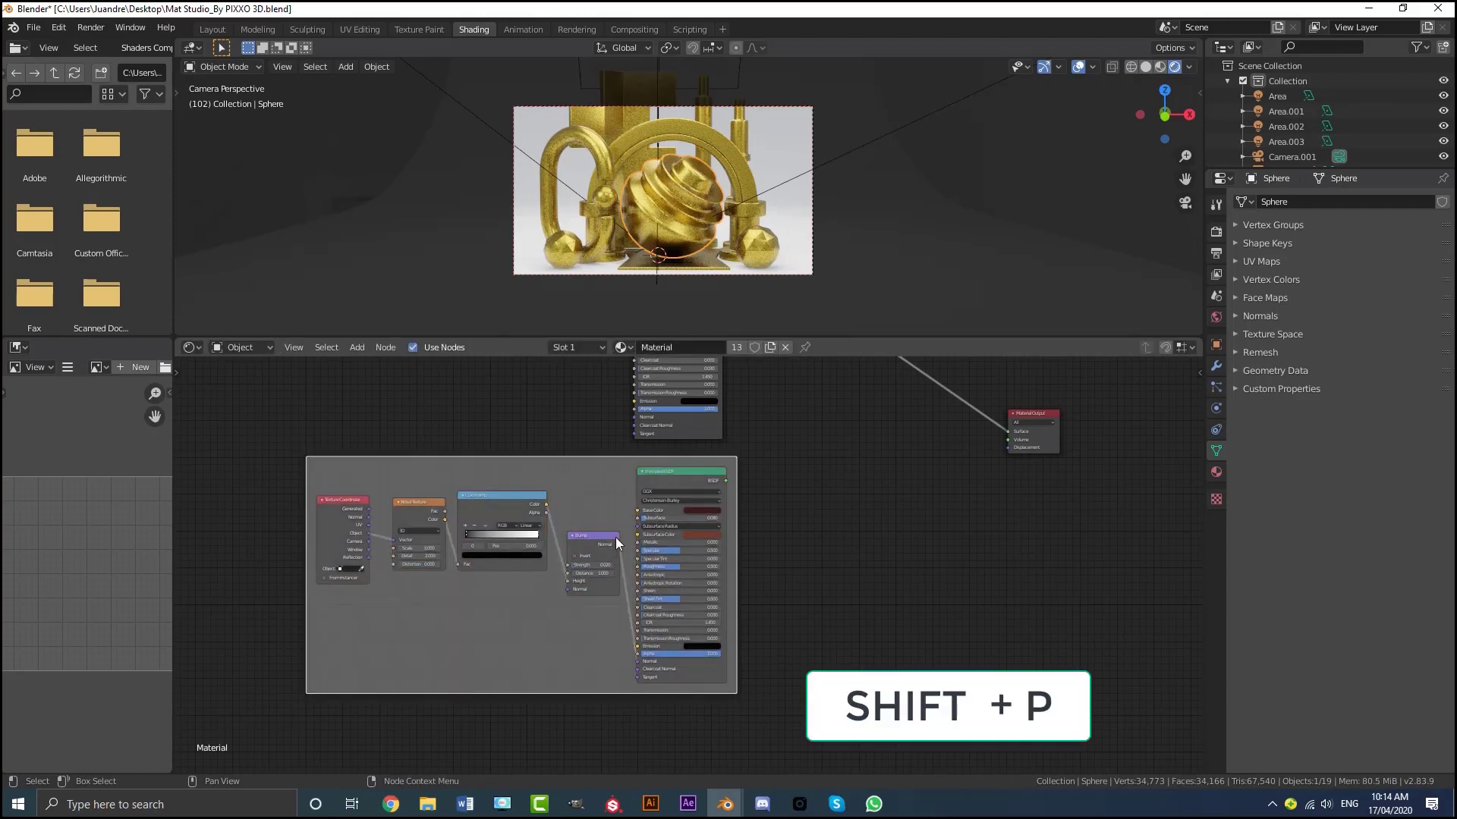
drag(569, 572, 543, 599)
Step: Group the upper gold shader's nodes, from Texture Coordinate to Principled BSDF, in a second frame
scroll(550, 531, down, 2)
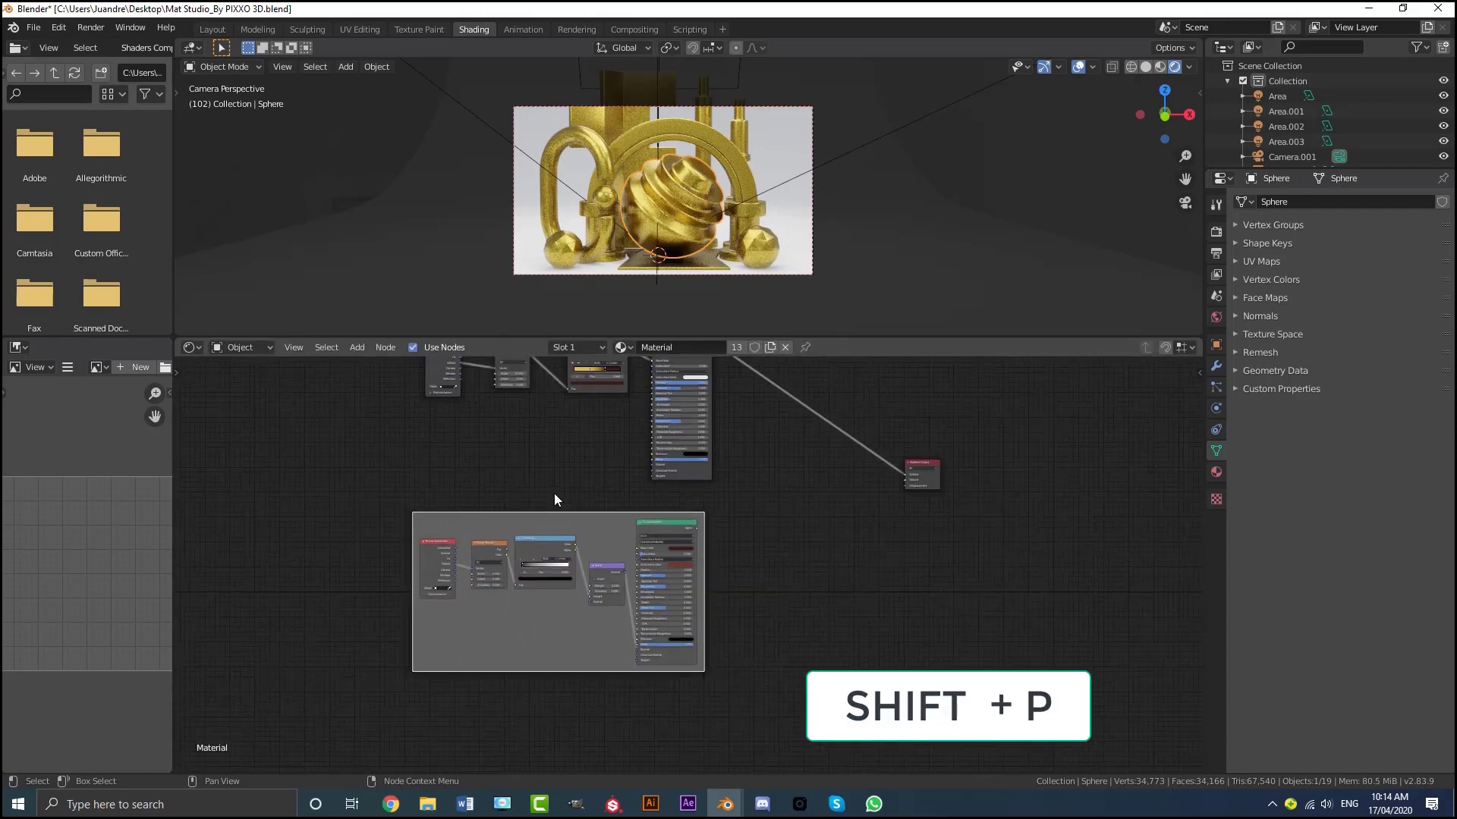
shift+scroll(567, 485, up, 3)
drag(410, 385, 712, 569)
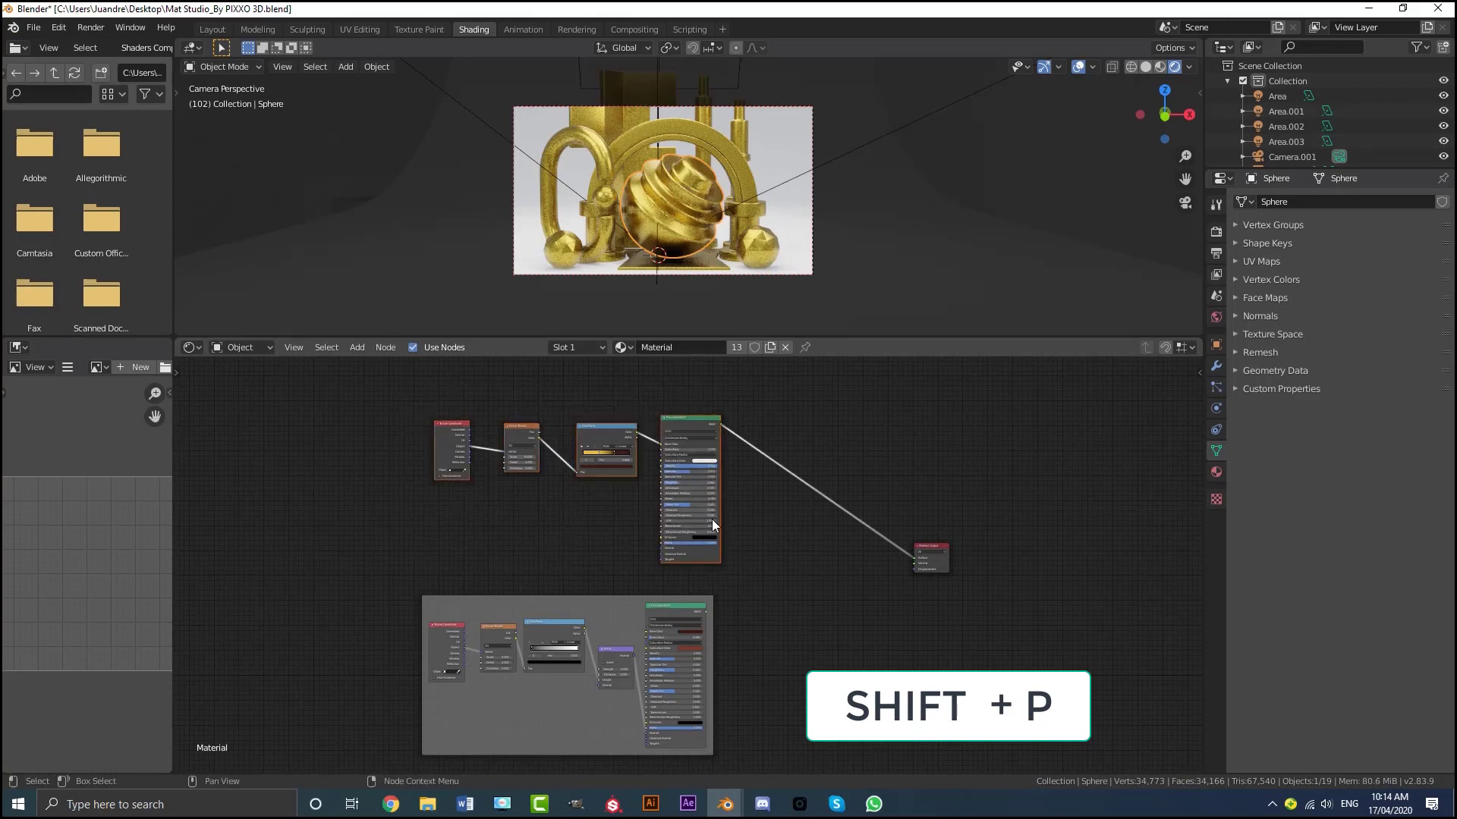
scroll(685, 498, up, 1)
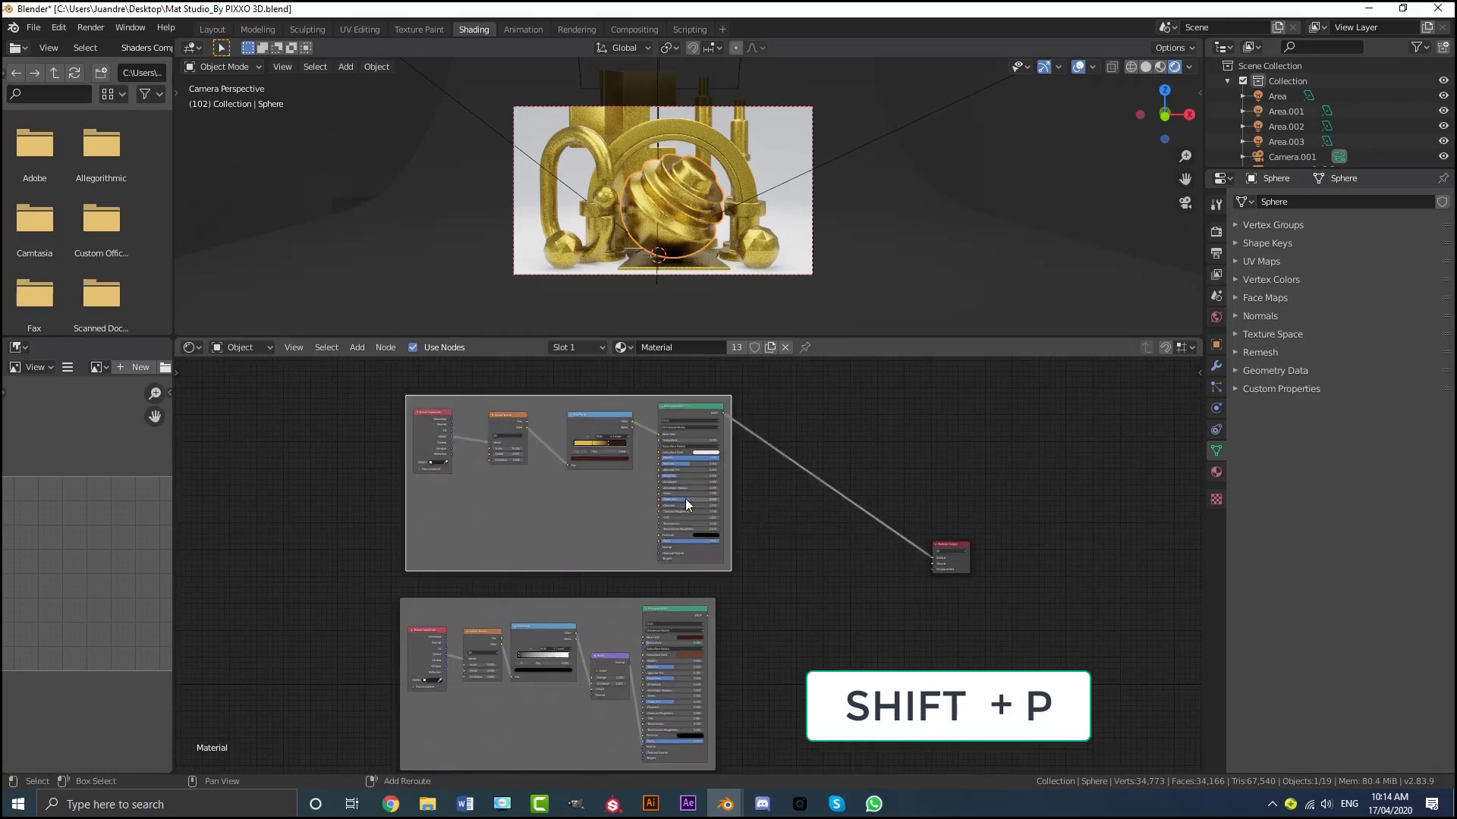
key(shift+p)
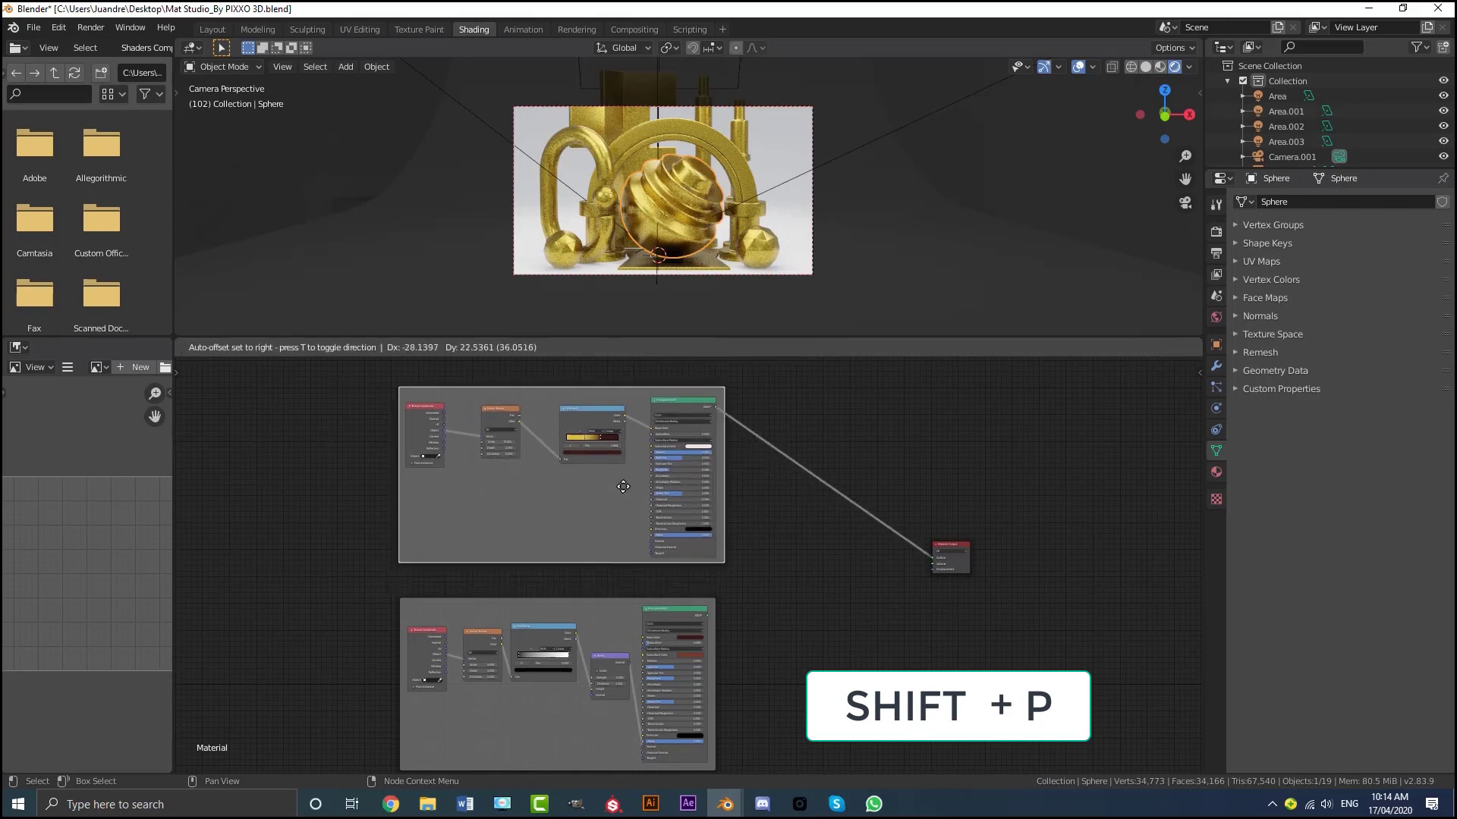
Step: Move the brown shader's frame further down and place the gold shader's frame directly above it
scroll(623, 490, down, 1)
middle_drag(717, 487, 673, 450)
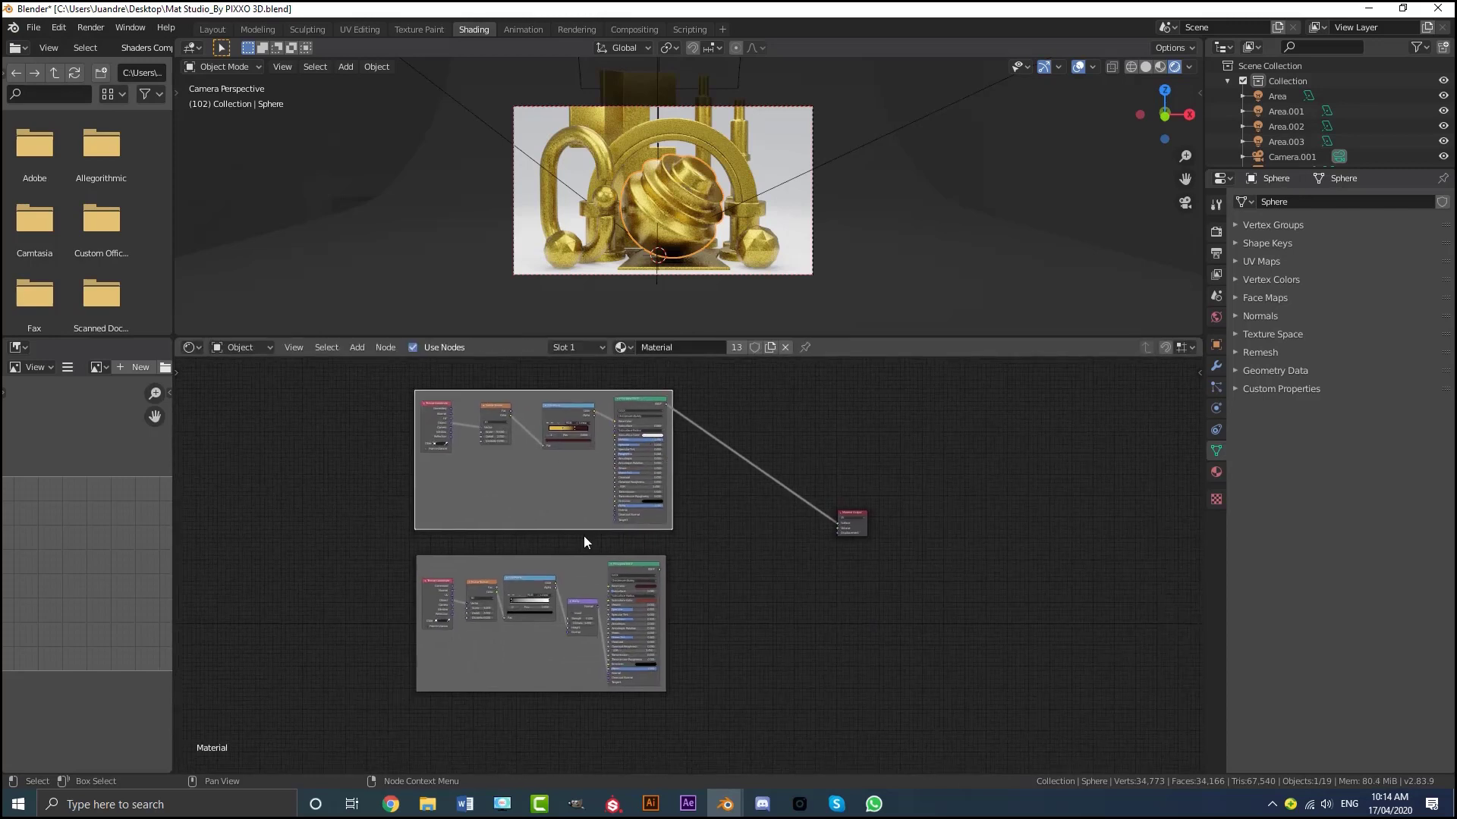
drag(572, 566, 574, 639)
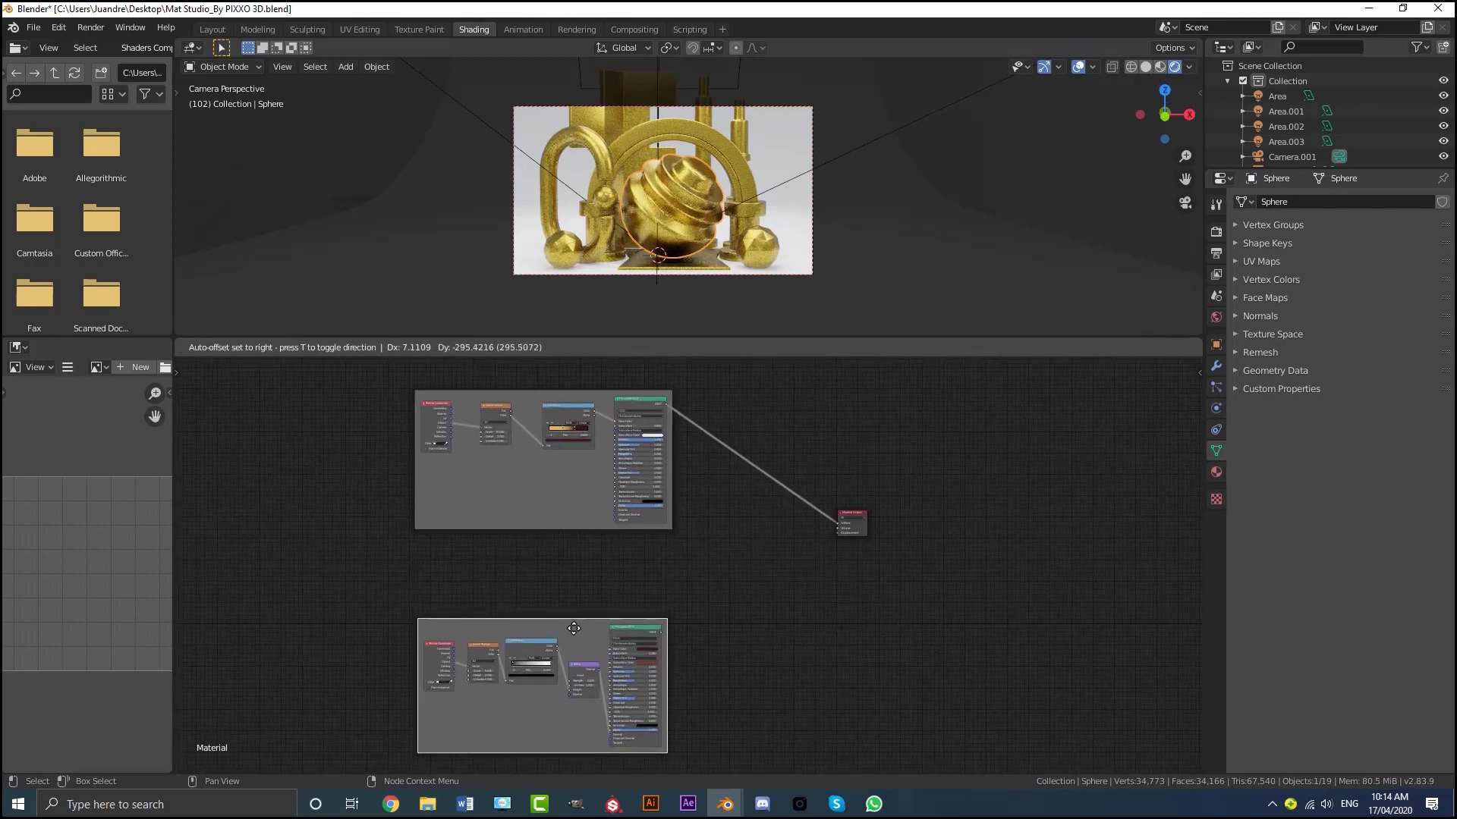
drag(542, 500, 542, 580)
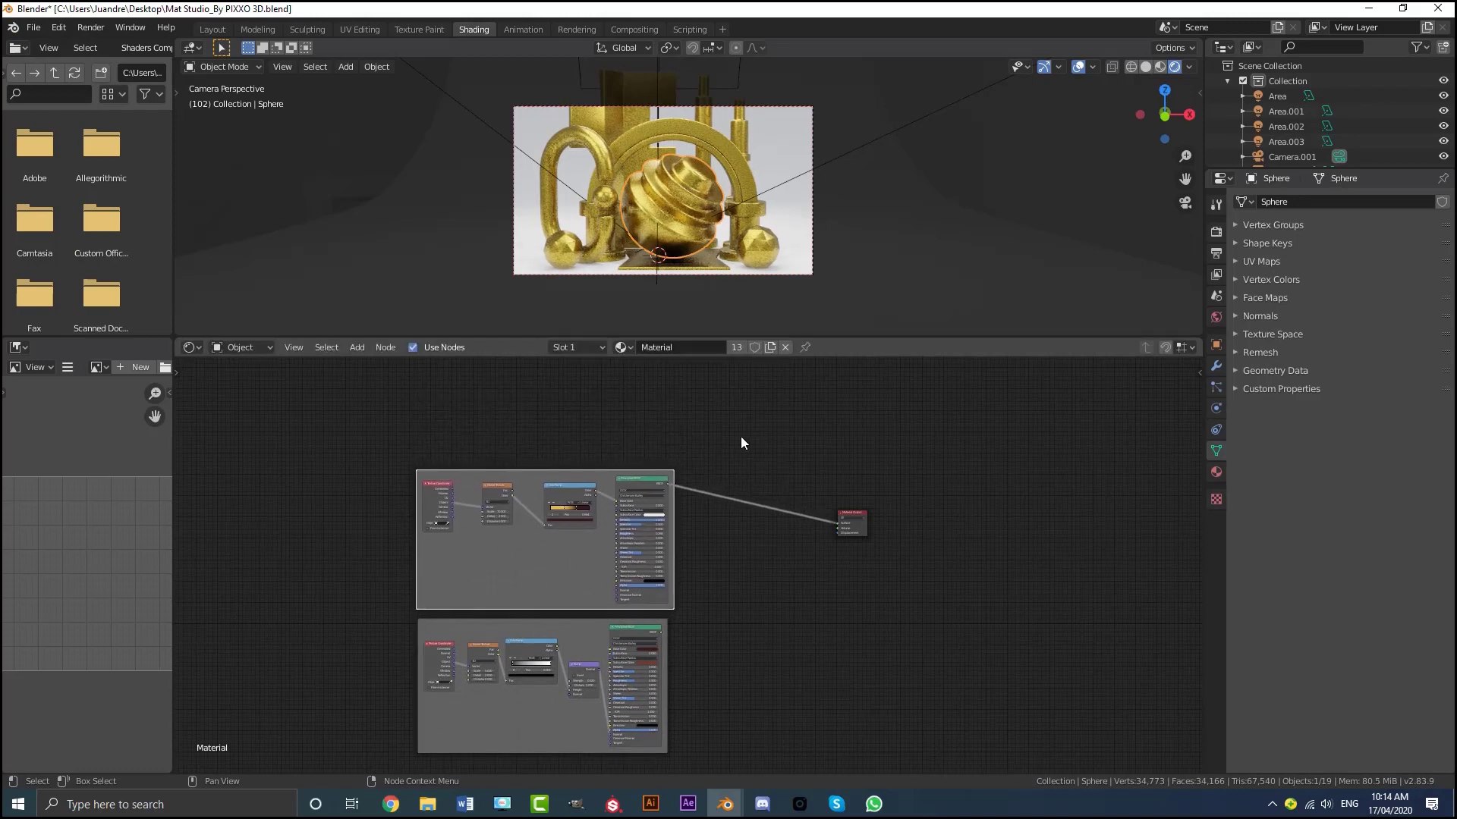
Step: Add another Texture Coordinate node in the empty space above the two framed shaders
scroll(559, 453, up, 2)
middle_drag(339, 417, 454, 560)
middle_drag(457, 444, 427, 503)
scroll(448, 537, up, 4)
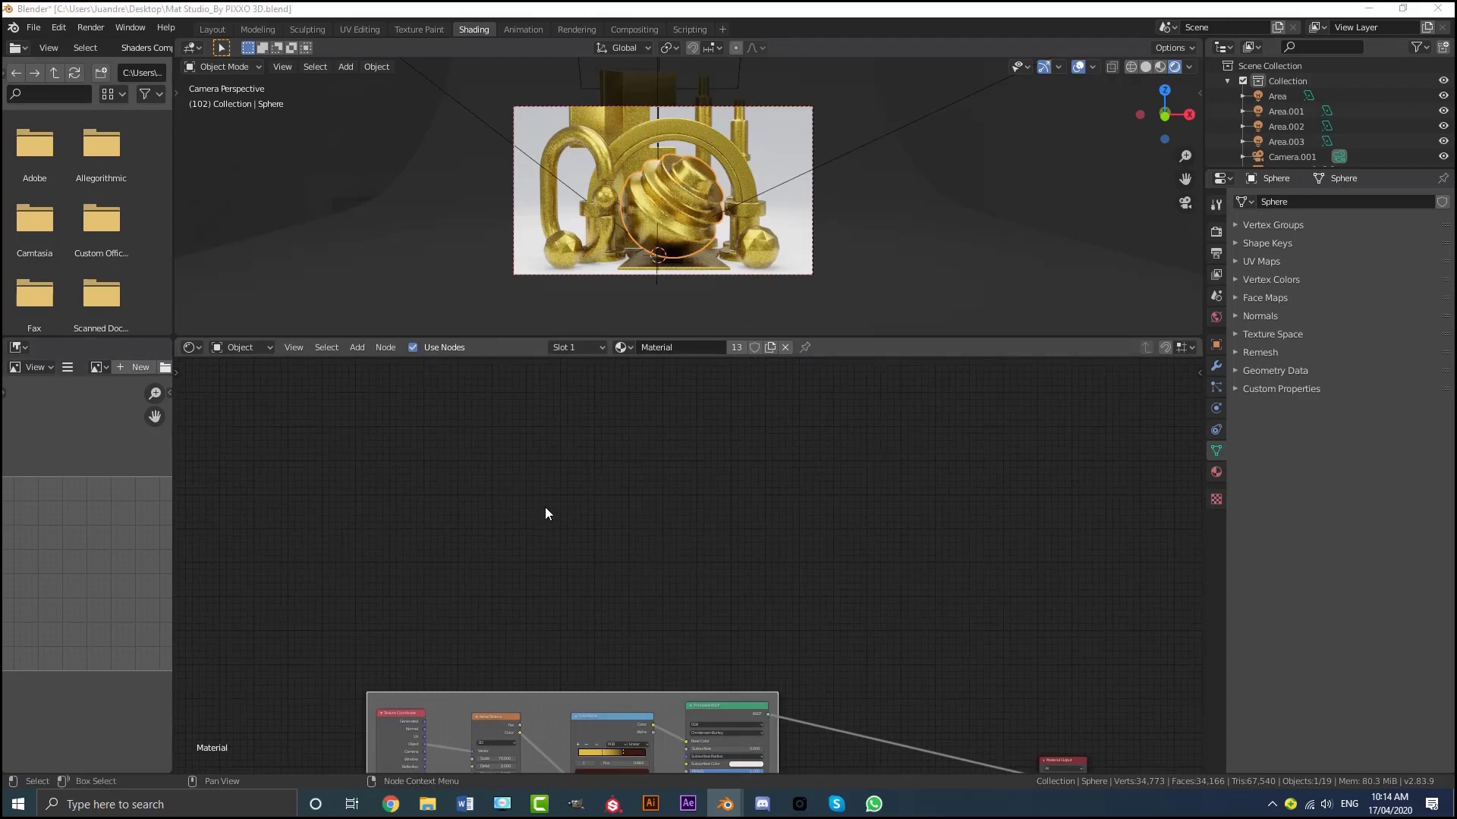
key(shift+a)
click(586, 507)
text(tex)
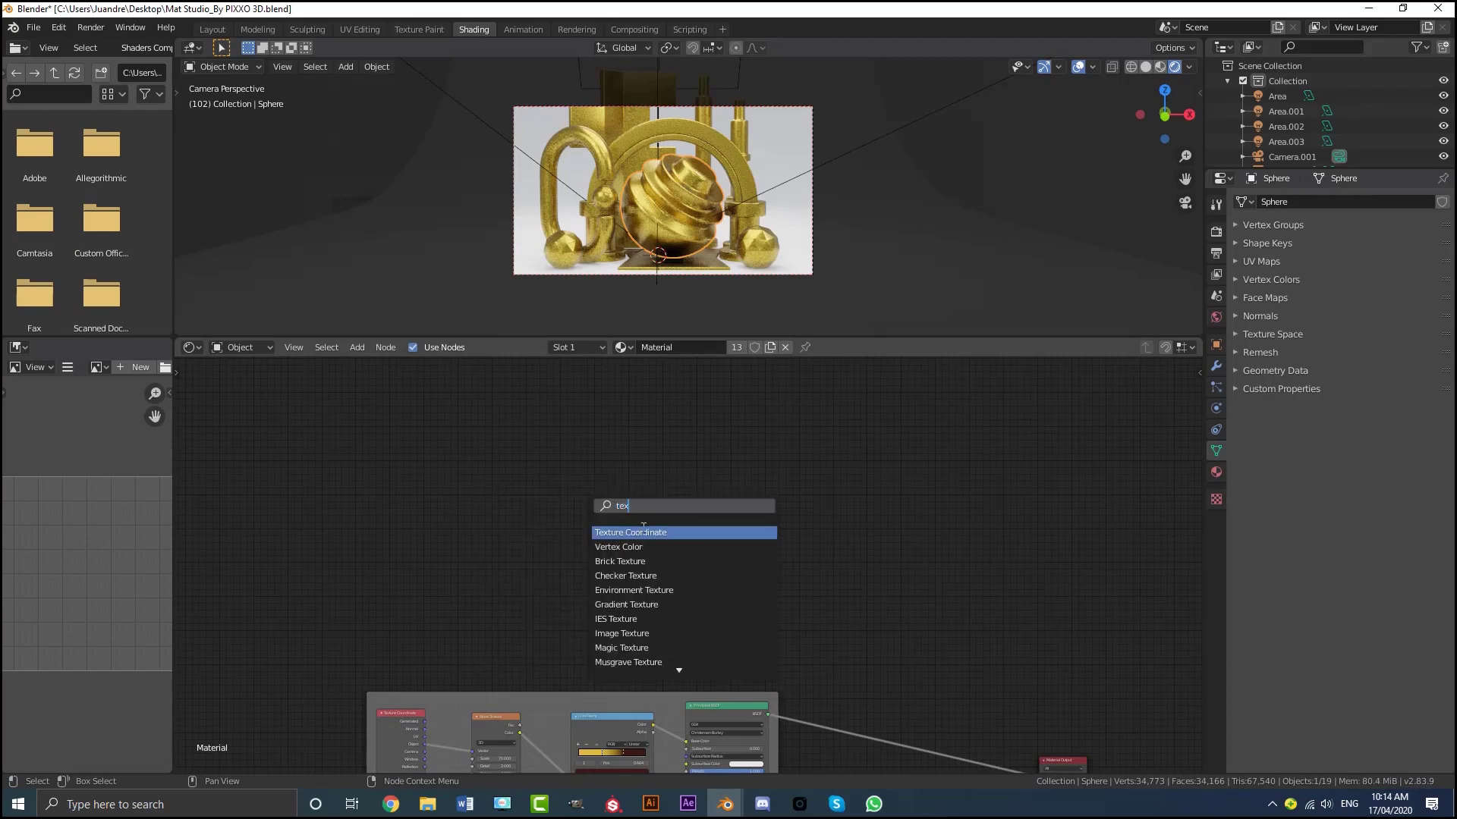
click(644, 531)
click(479, 495)
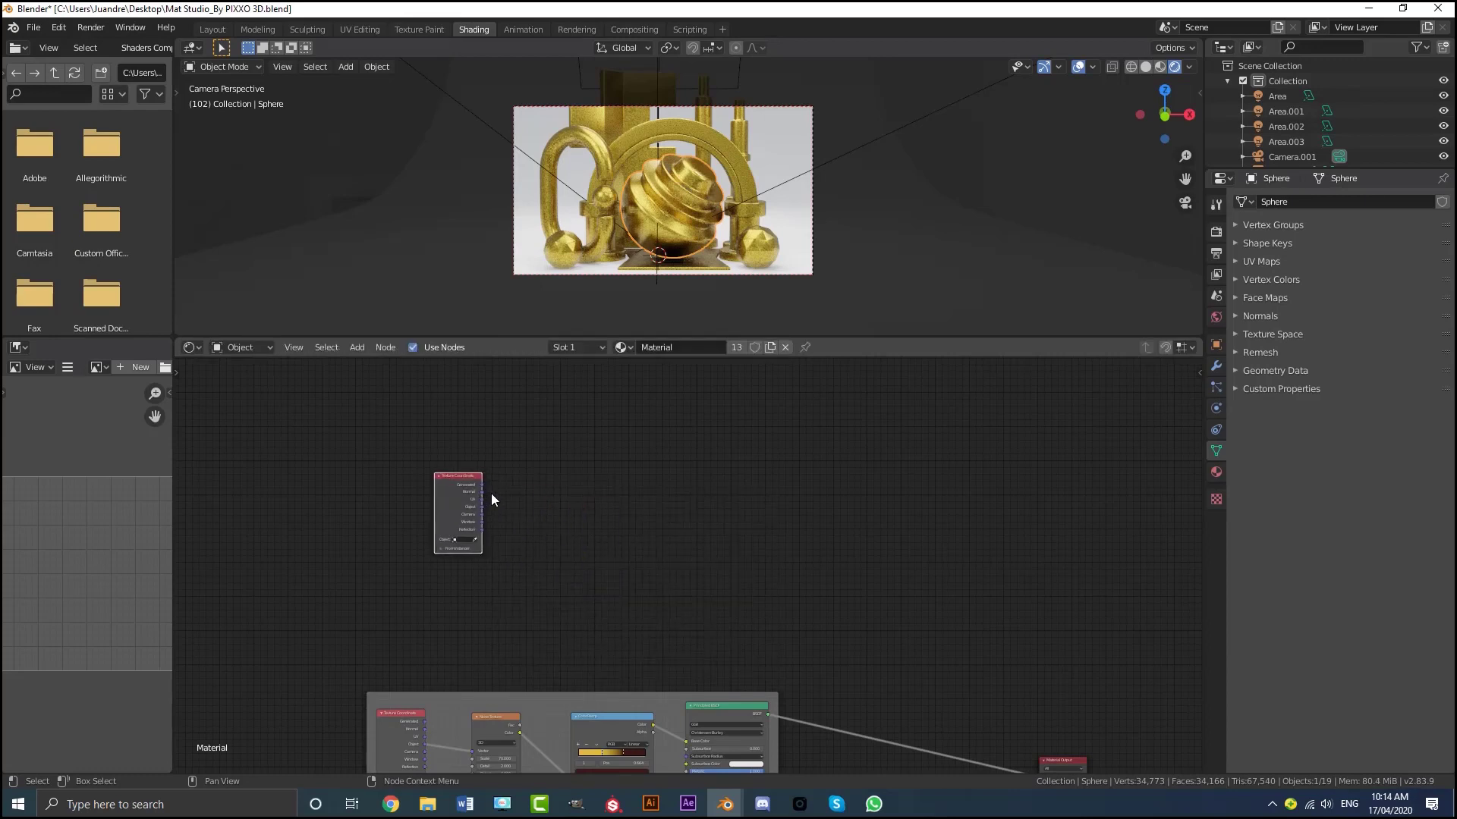
Step: Add a MixRGB node next to the newly added Texture Coordinate node
scroll(490, 495, up, 6)
middle_drag(444, 494, 544, 545)
key(shift+a)
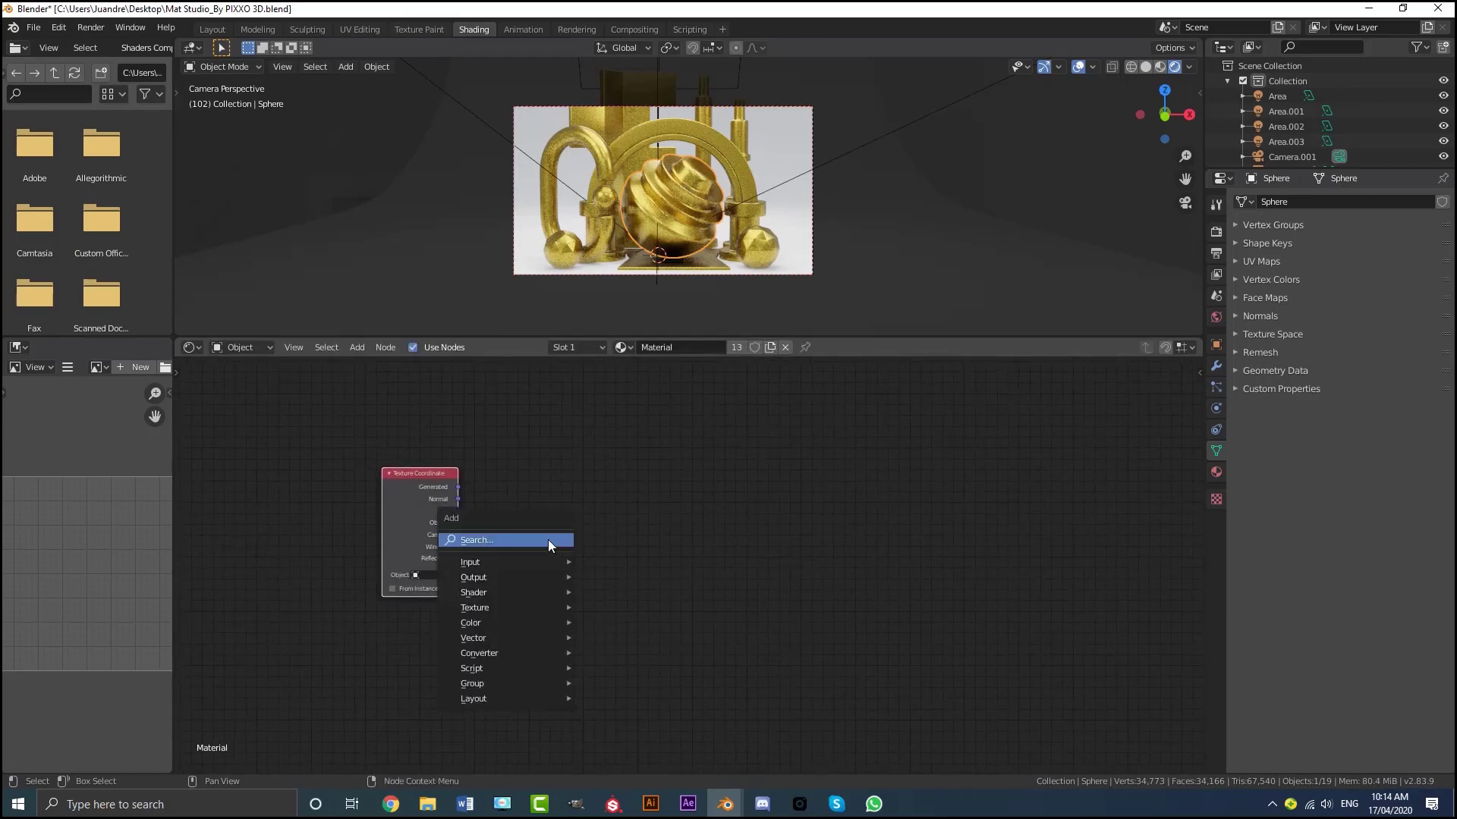
click(548, 539)
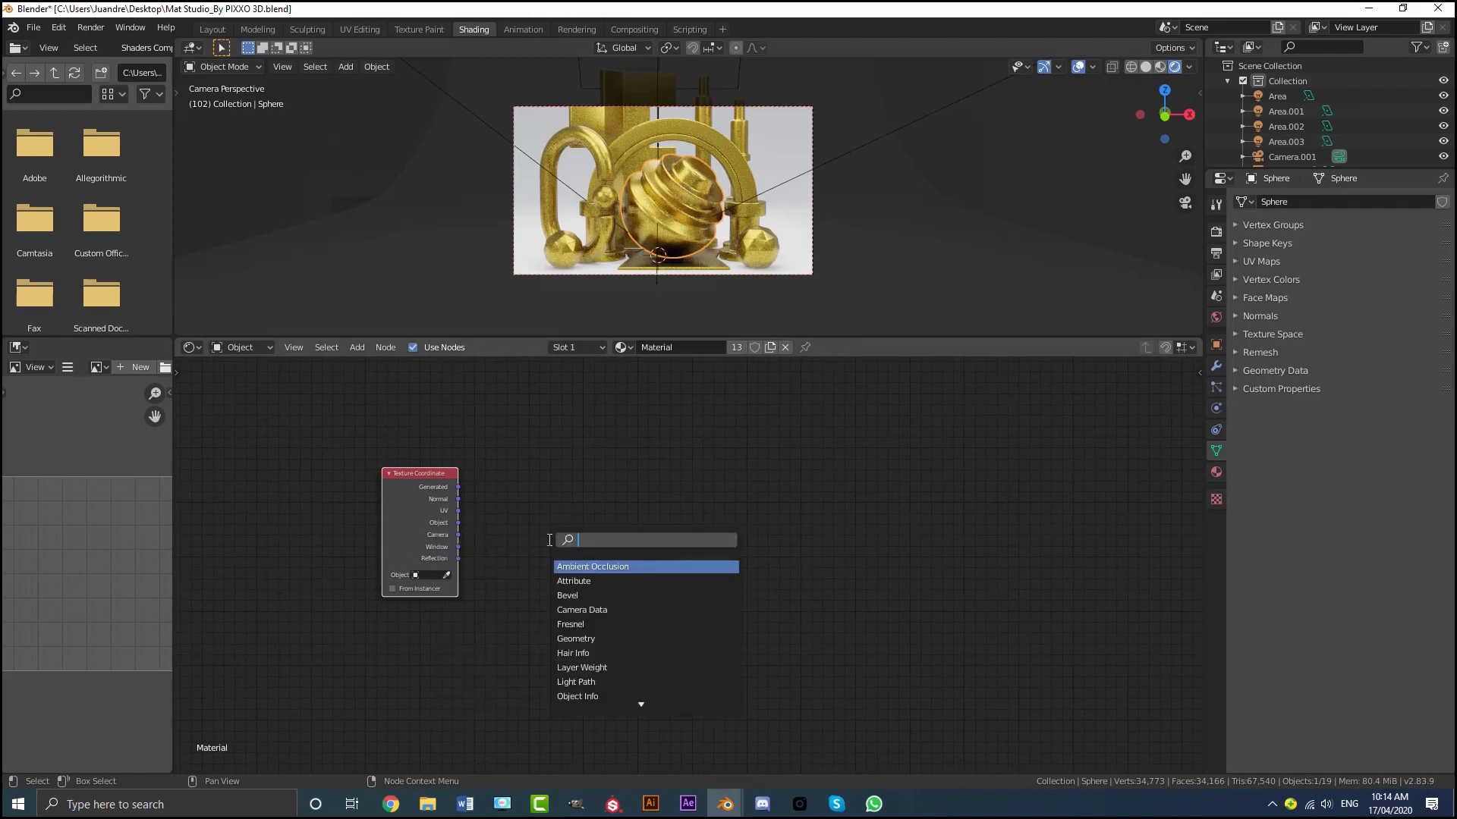
text(mig)
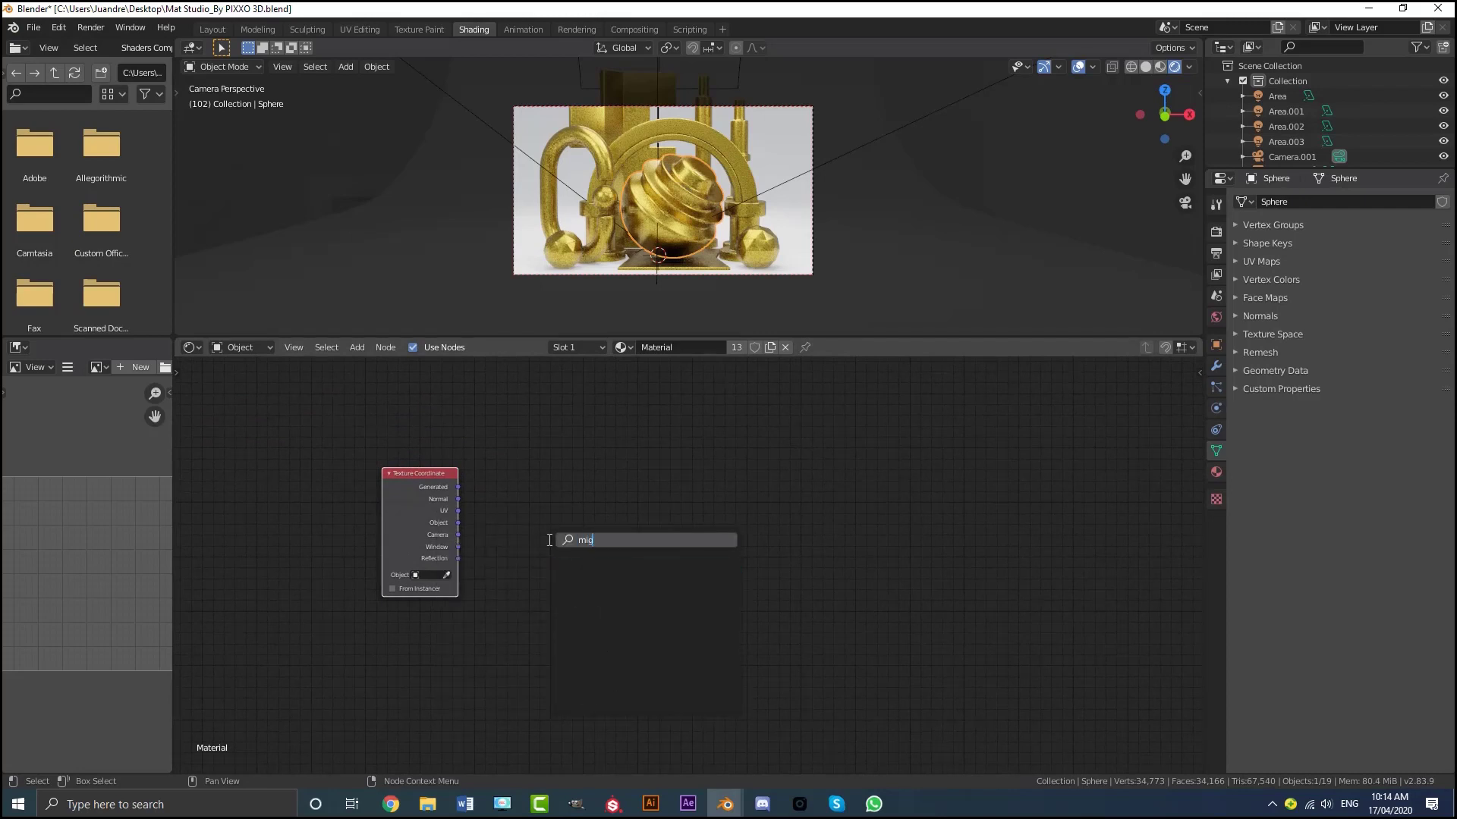
key(BackSpace)
text(x)
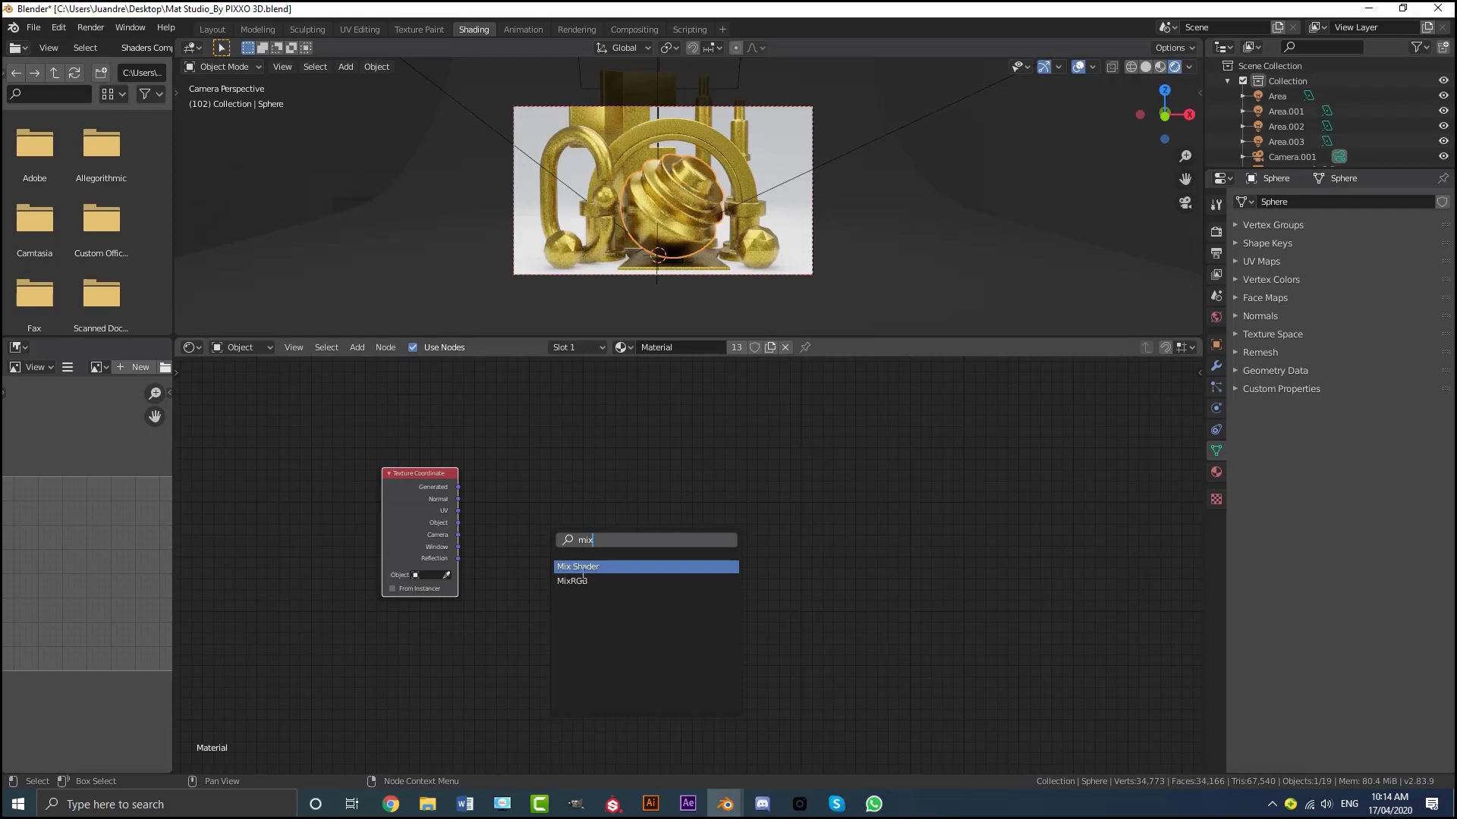
click(582, 580)
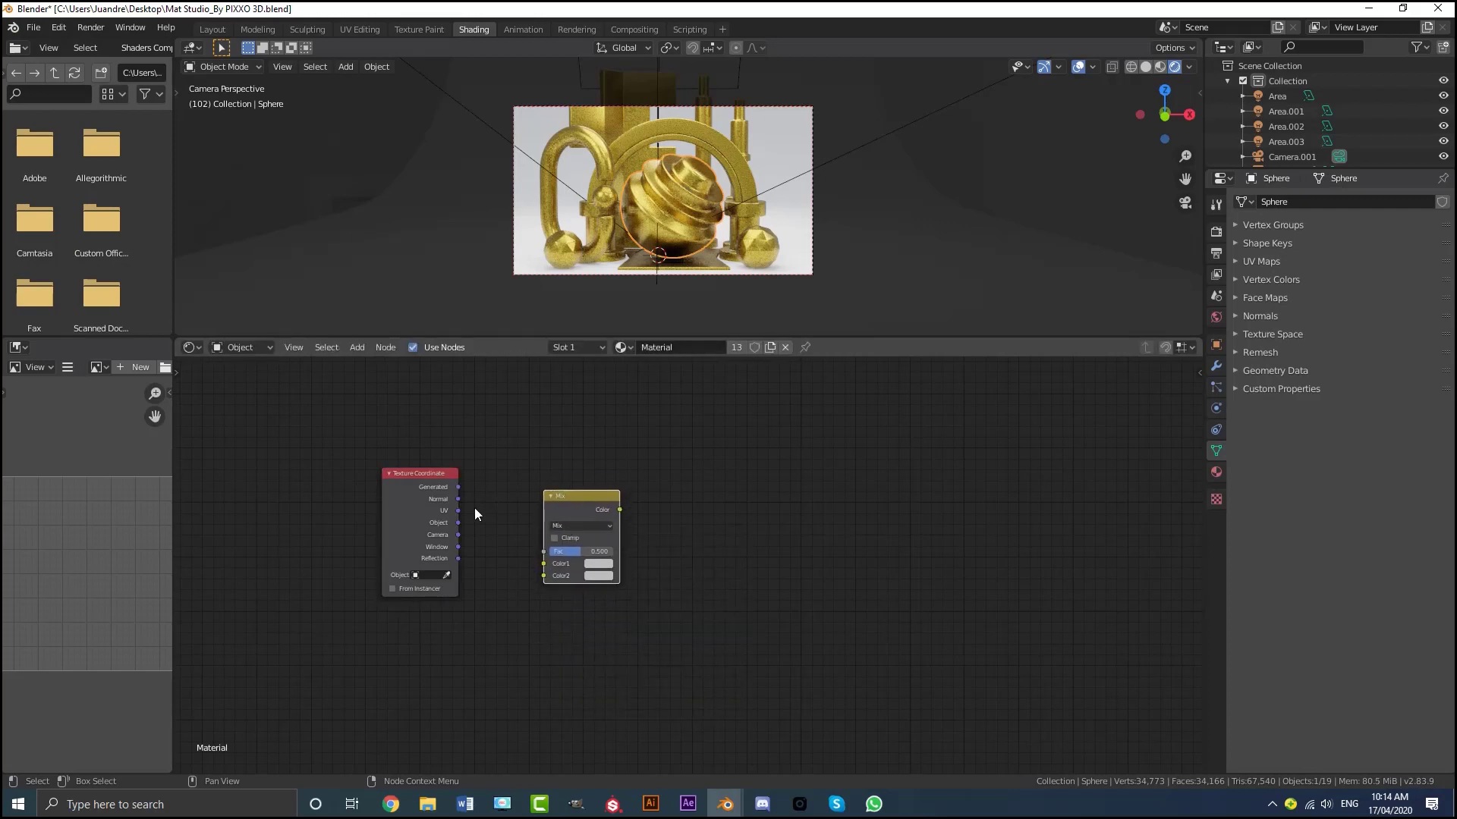
Step: Connect the Texture Coordinate's Normal output to the Mix node's Color2 input and set the mix factor to 0.6
drag(458, 499, 543, 576)
middle_drag(633, 537, 573, 535)
scroll(574, 535, up, 2)
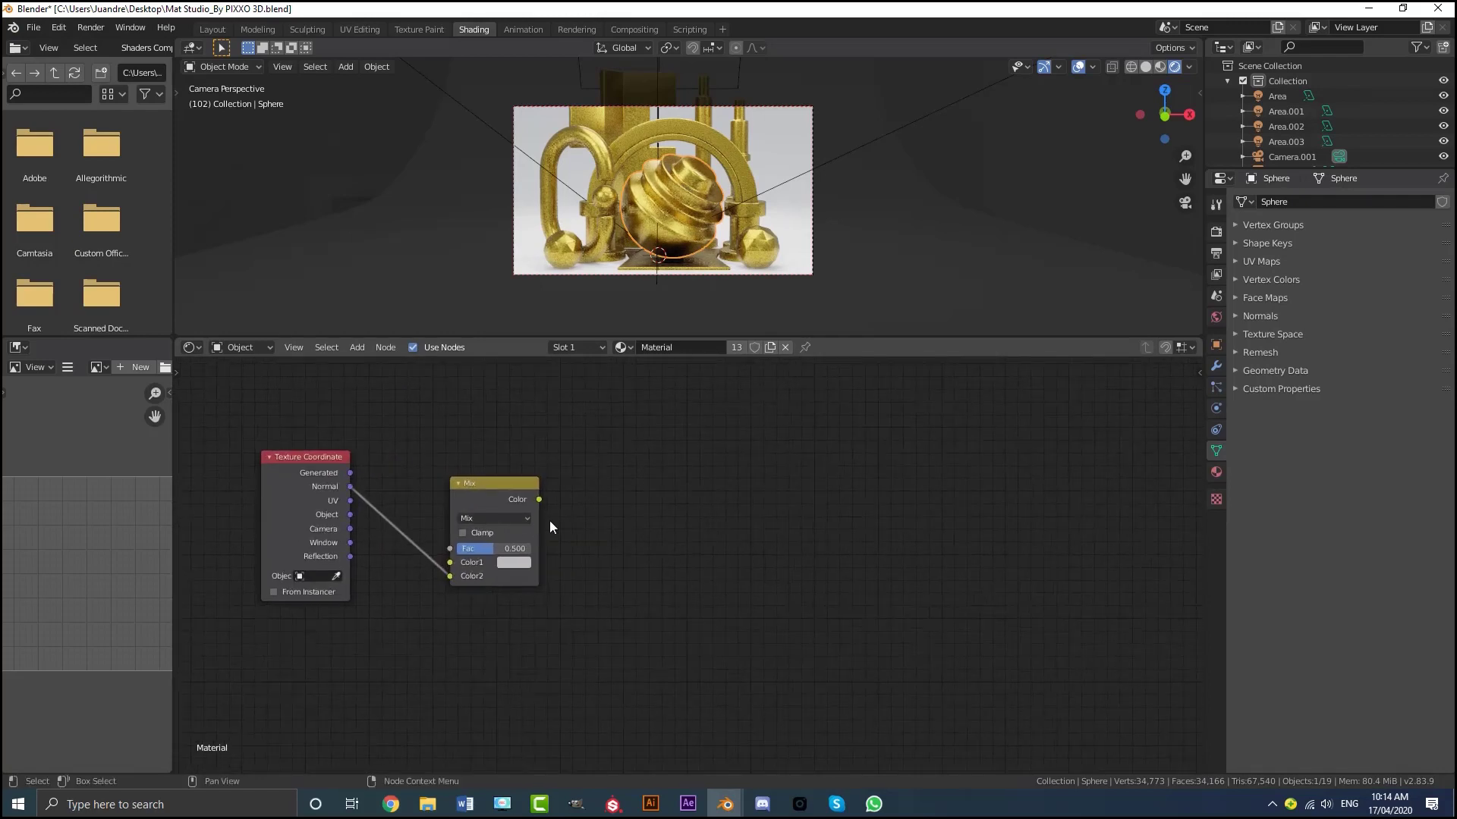
click(503, 549)
text(.6)
Step: Add a Separate RGB node after the Mix node and connect the Mix Color output to its Image input
scroll(499, 531, up, 2)
middle_drag(552, 539, 585, 569)
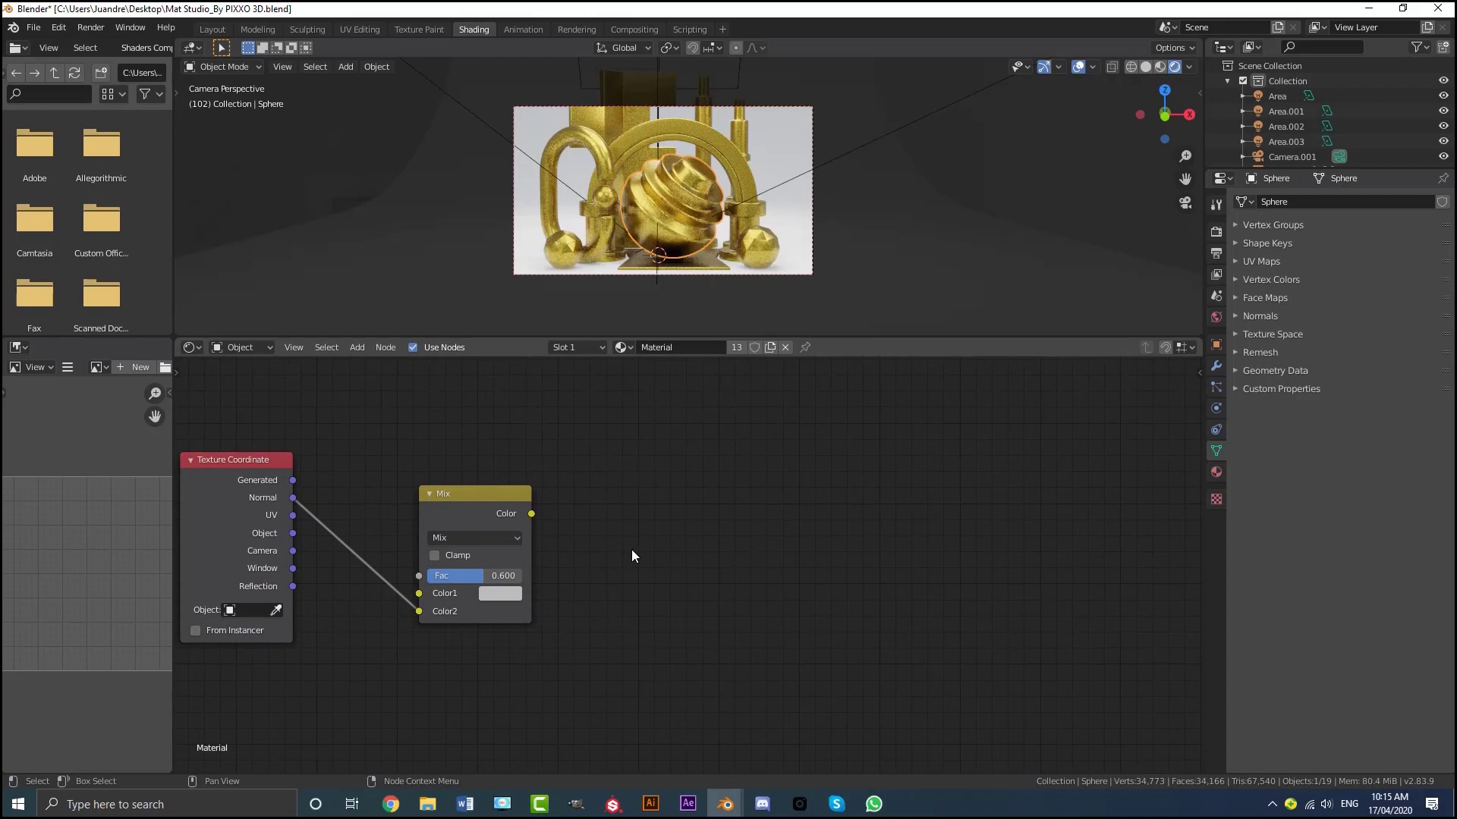
key(shift+a)
click(633, 549)
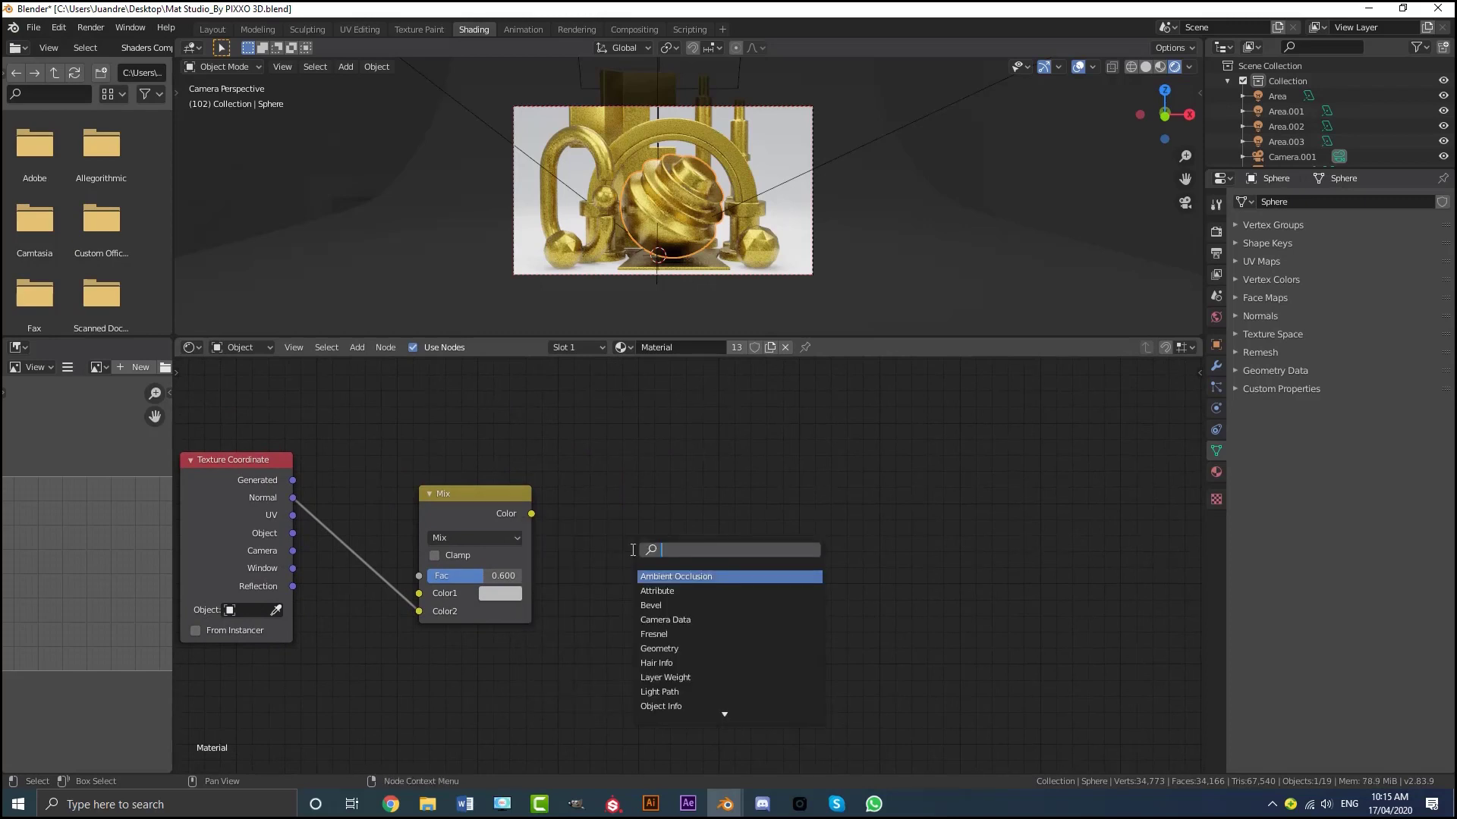
text(sepe)
key(BackSpace)
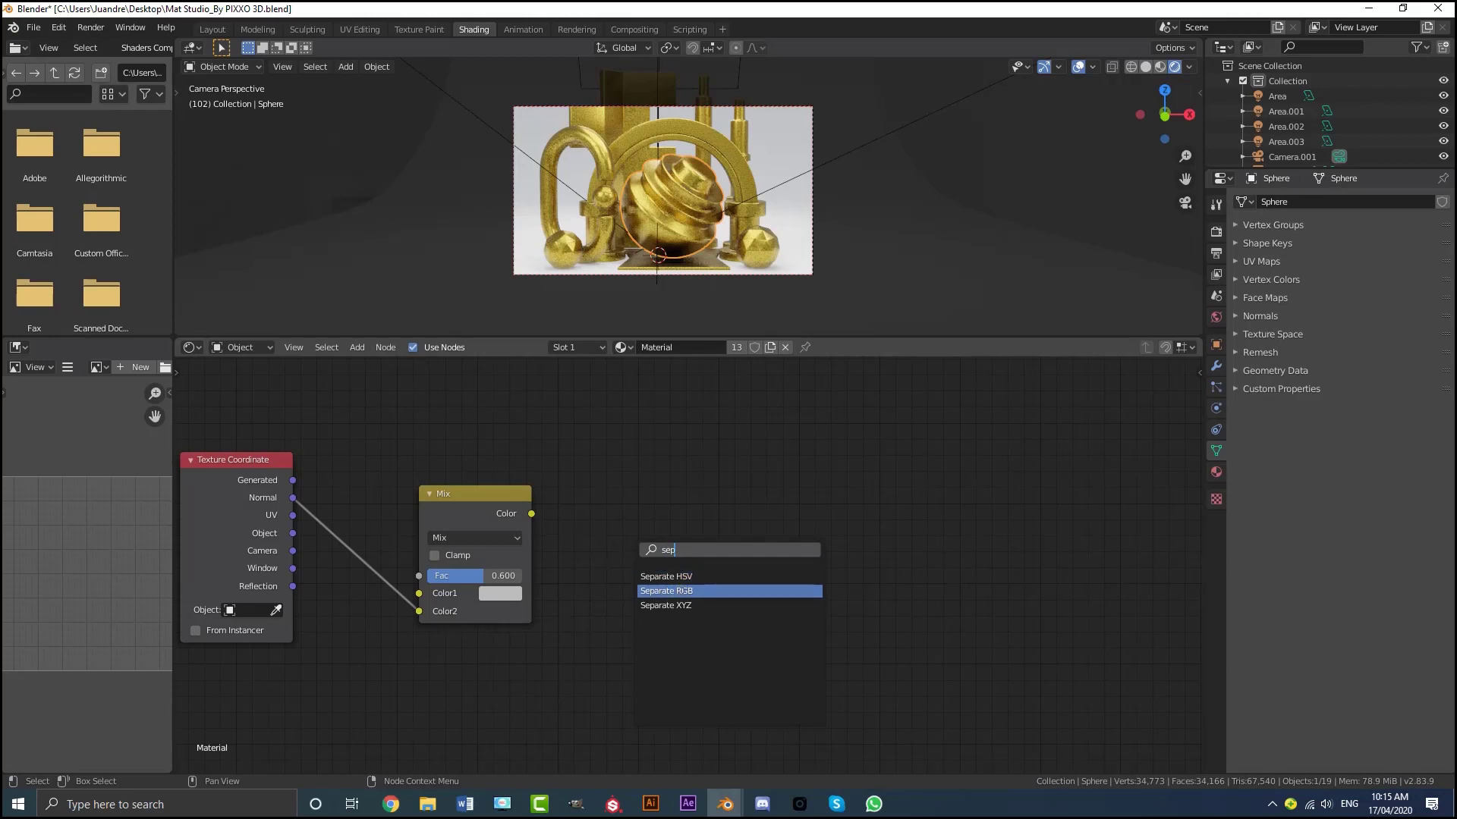
click(667, 591)
click(667, 591)
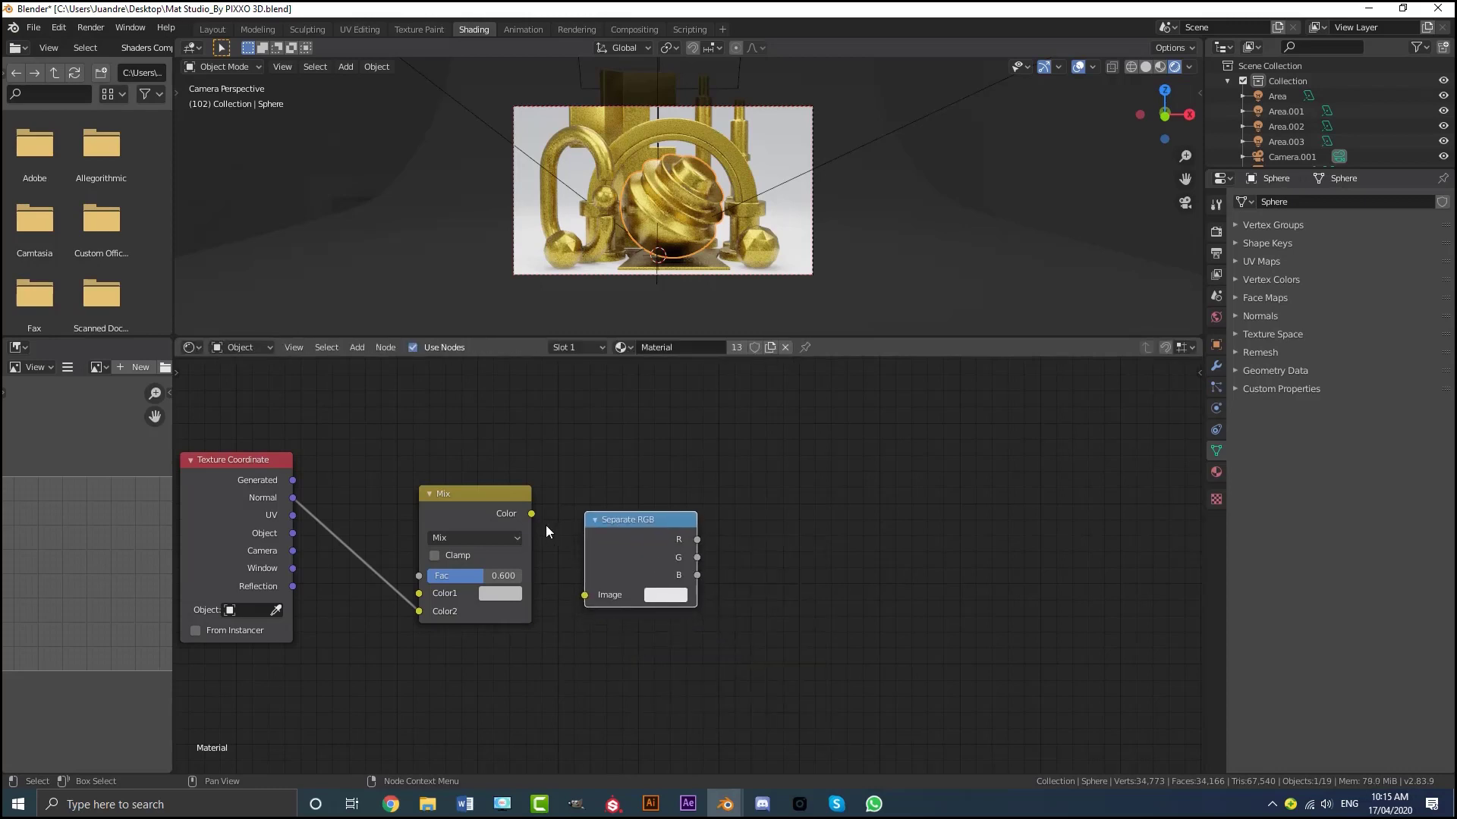
drag(531, 514, 583, 594)
Step: Add a ColorRamp node after Separate RGB and connect the B output to its Fac input
scroll(621, 603, down, 5)
middle_drag(745, 589, 644, 565)
scroll(672, 530, up, 2)
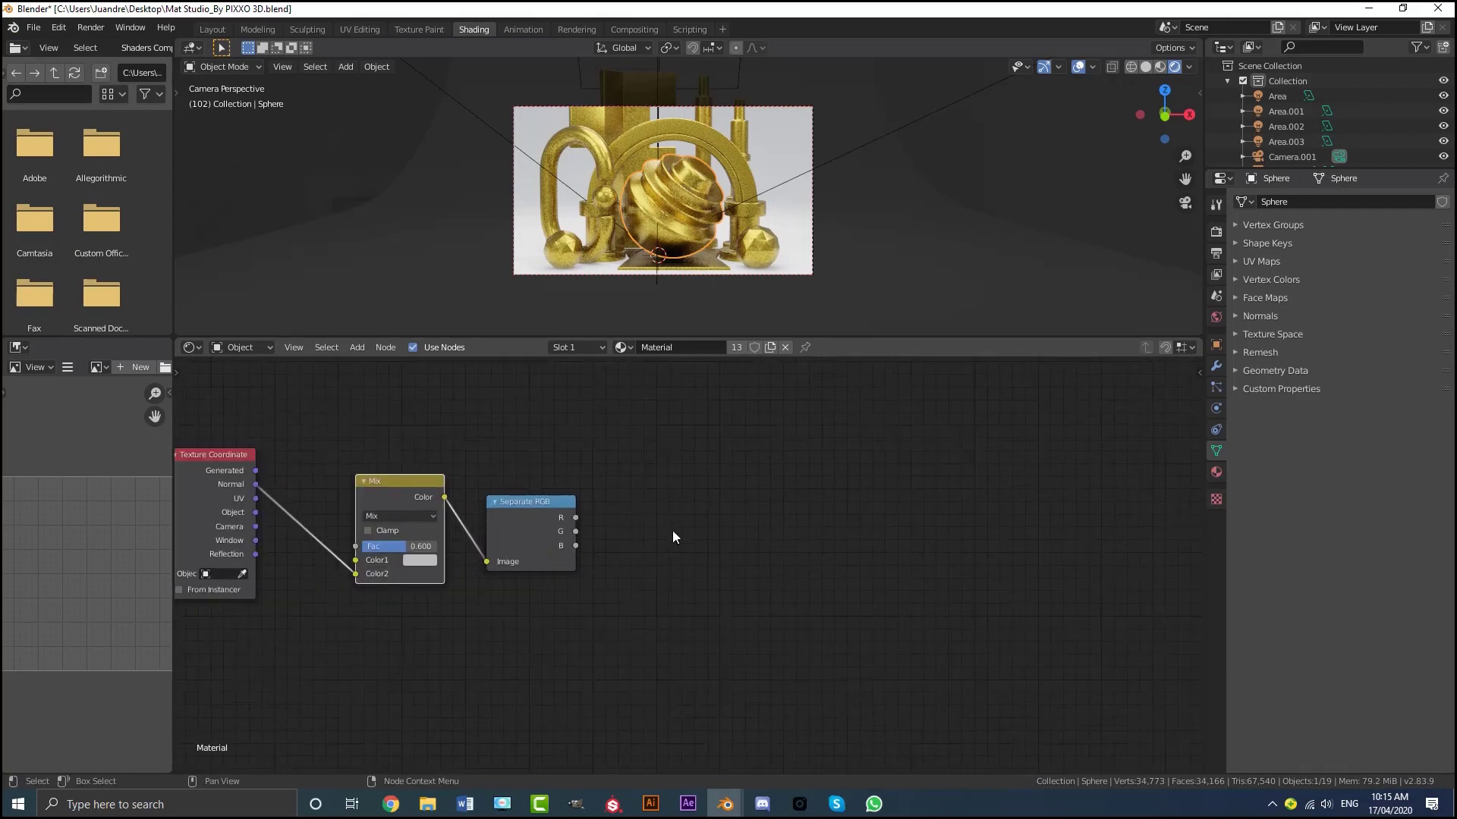
key(shift+a)
click(683, 546)
text(colo)
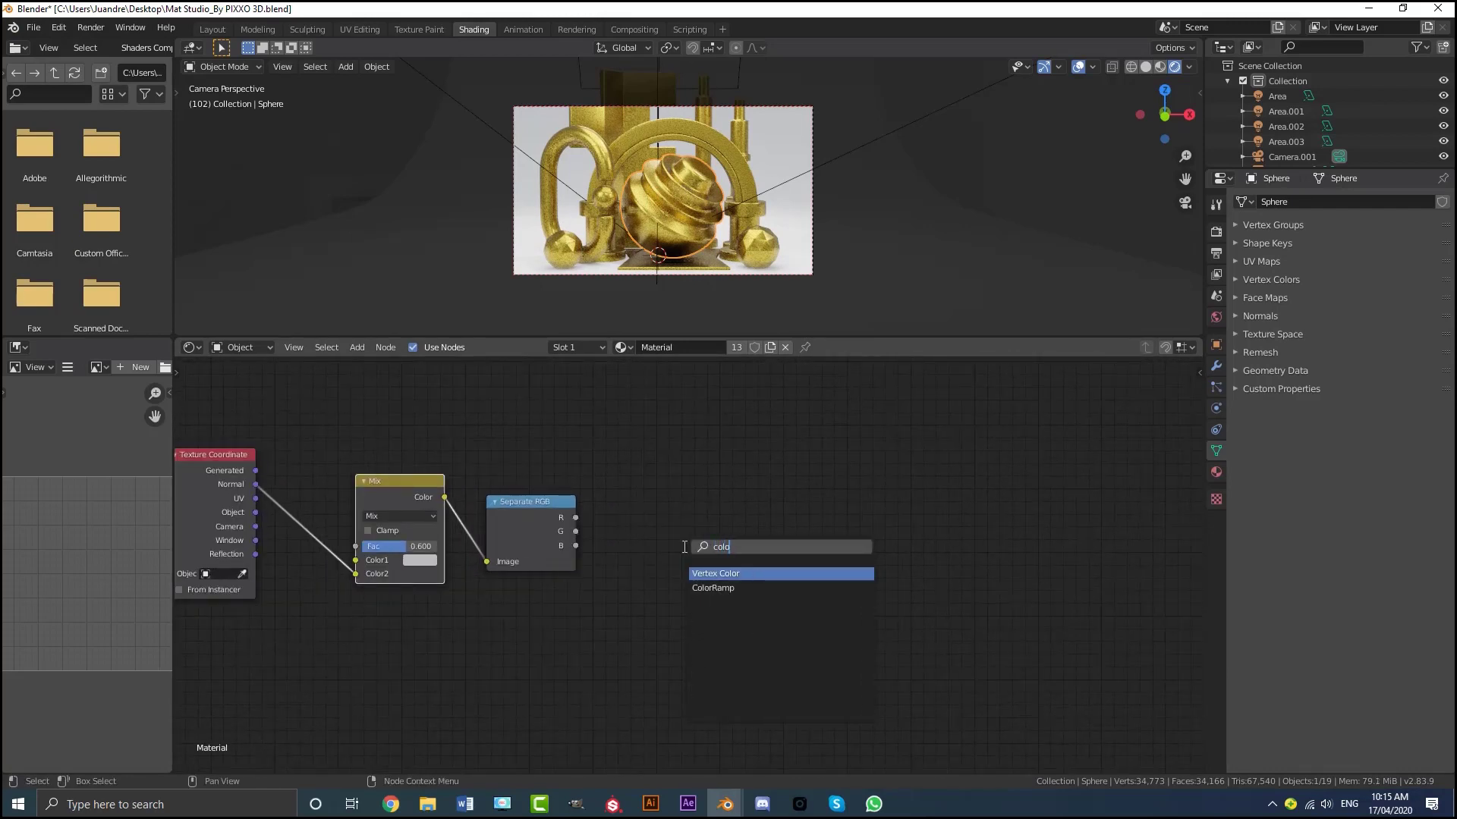
click(705, 588)
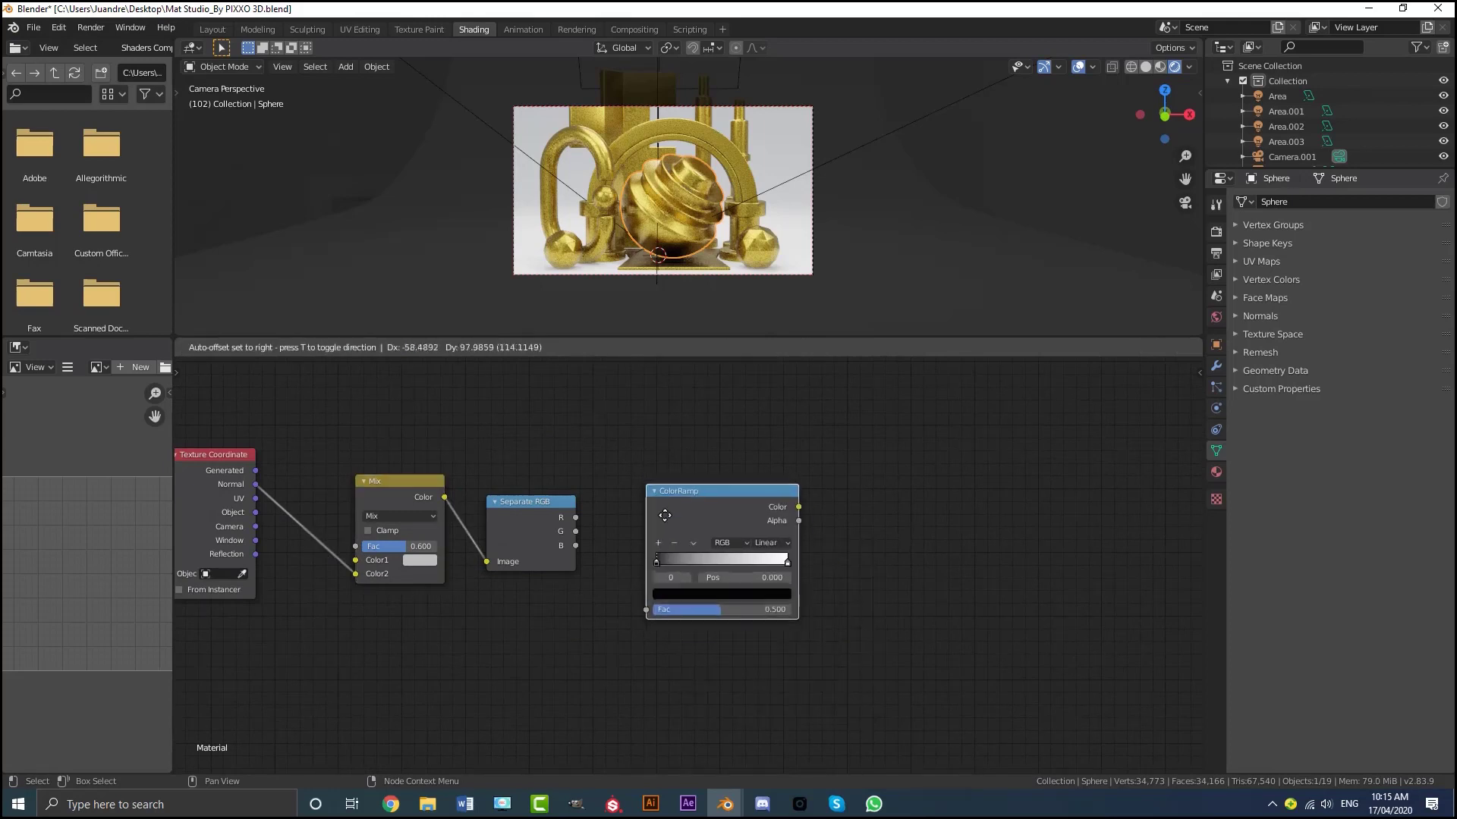
click(656, 498)
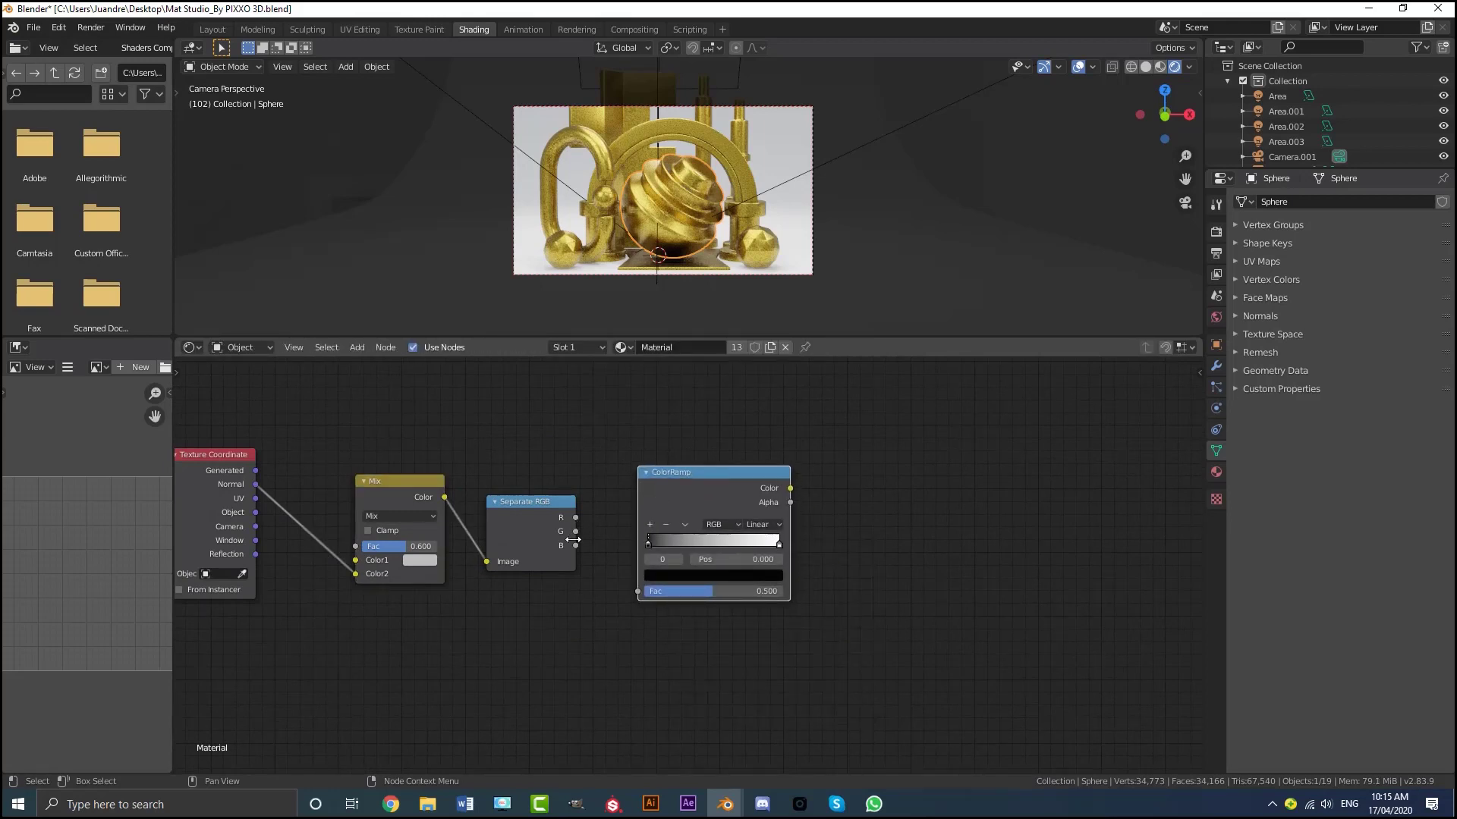
drag(575, 546, 596, 535)
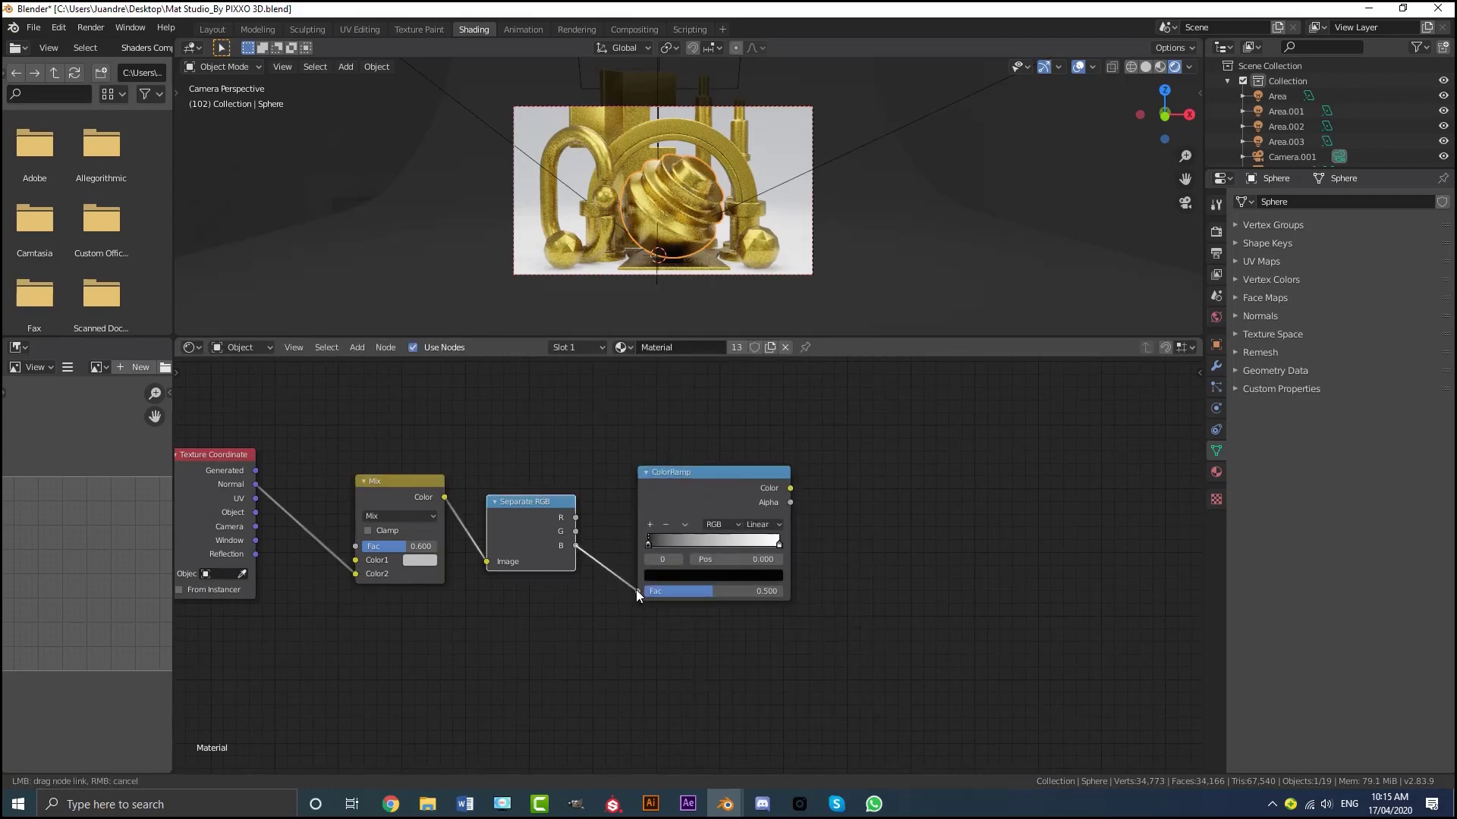
drag(635, 589, 636, 590)
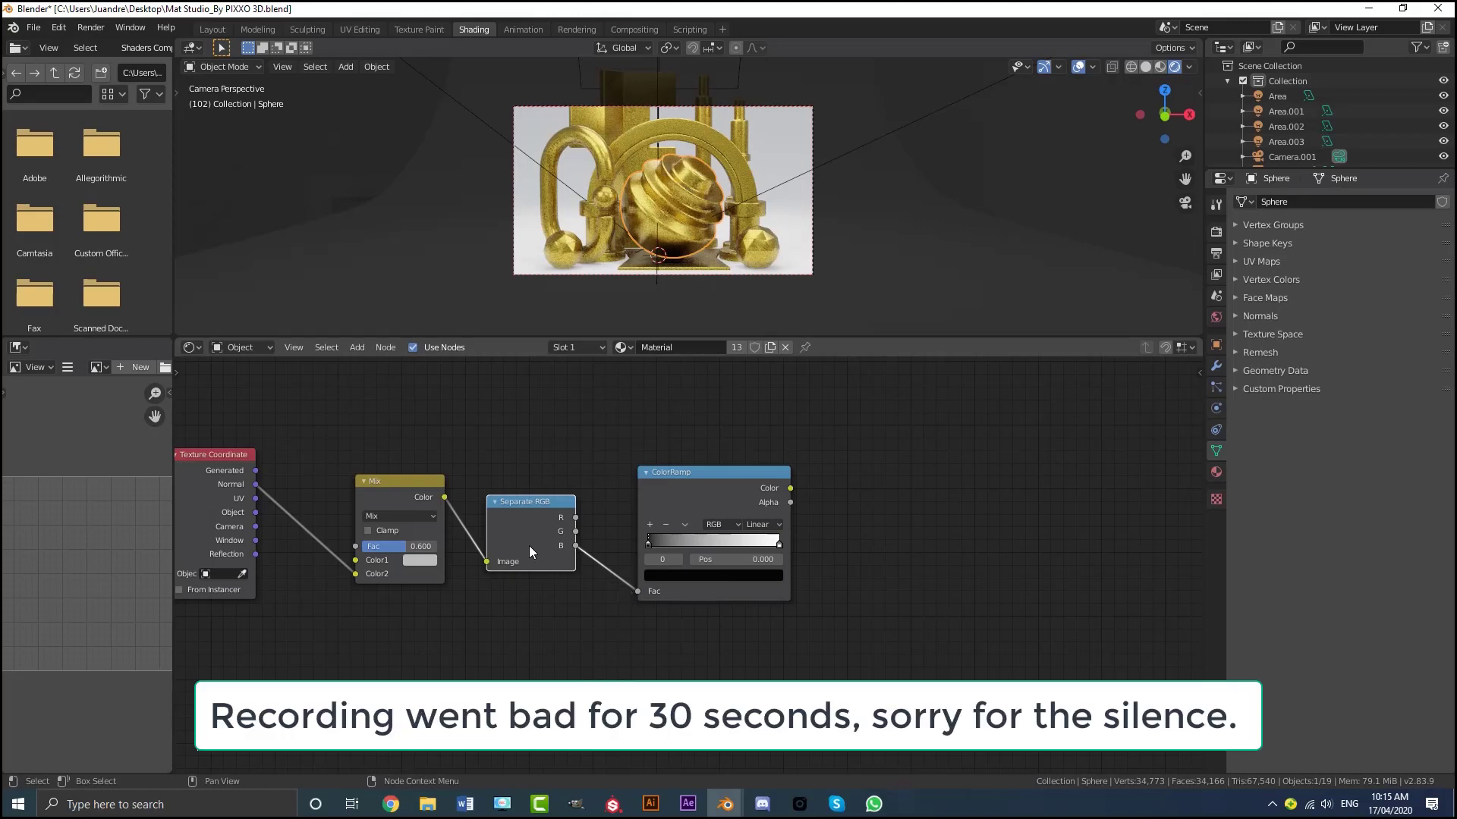
Step: Preview the Mix node's color output on the scene's objects through the emission viewer
scroll(521, 550, up, 1)
middle_drag(446, 516, 496, 536)
scroll(421, 484, down, 4)
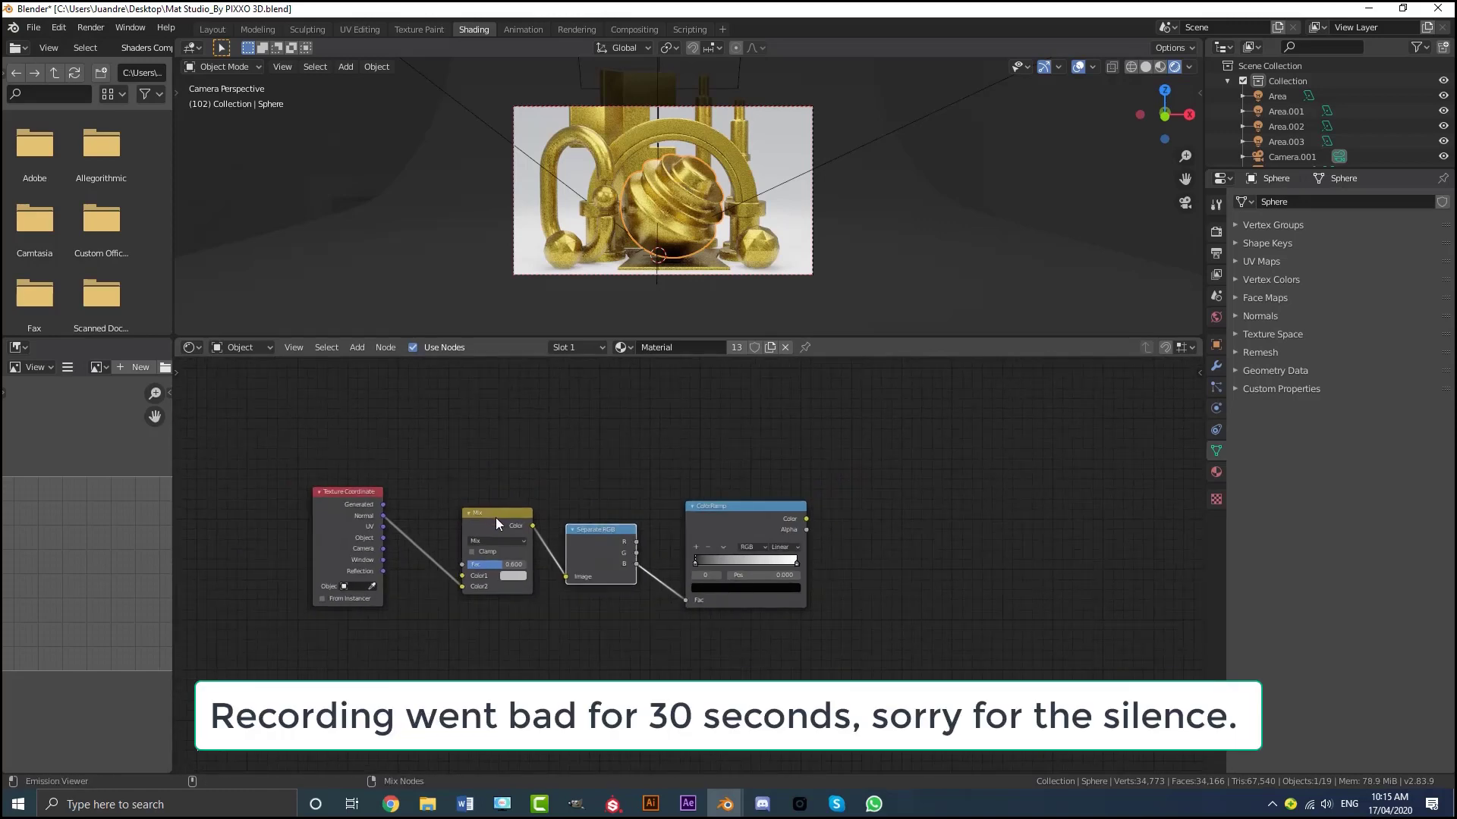
ctrl+shift+click(494, 517)
scroll(702, 130, up, 3)
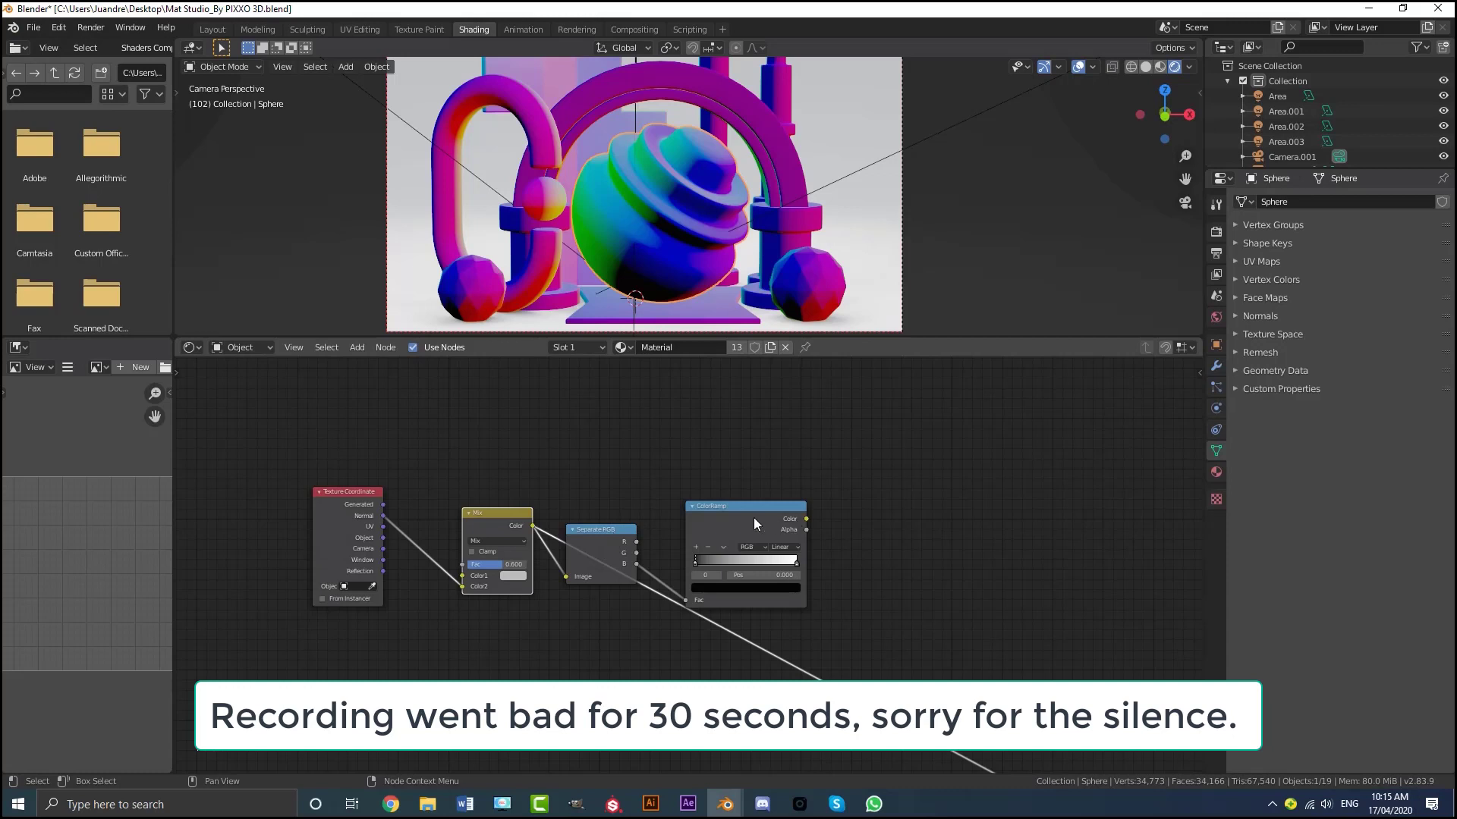
Step: Preview the Separate RGB node's output, examine the shading around the sphere from several angles, and return to the camera view
ctrl+shift+click(599, 531)
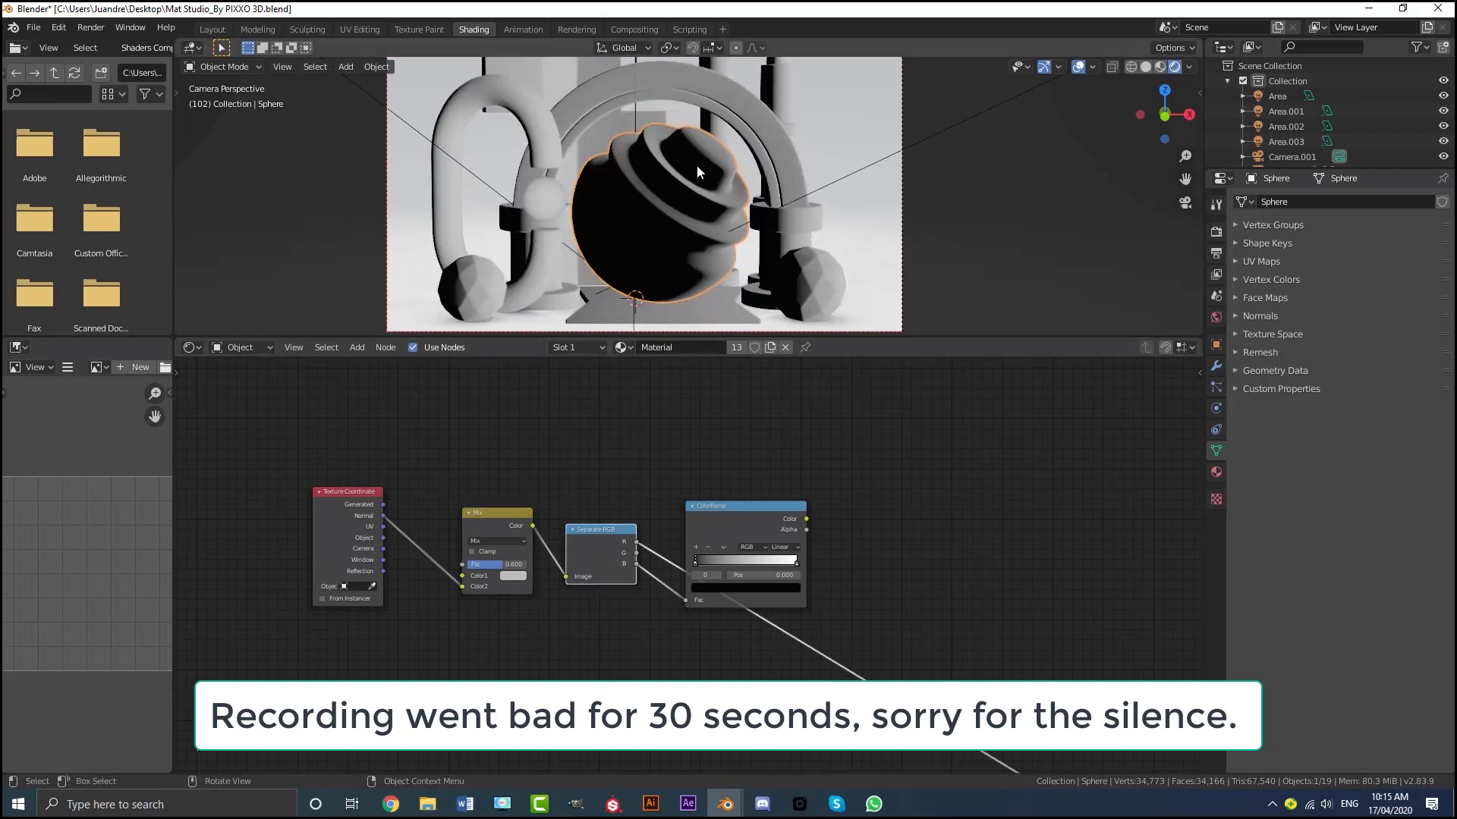
scroll(640, 152, down, 1)
scroll(646, 225, up, 2)
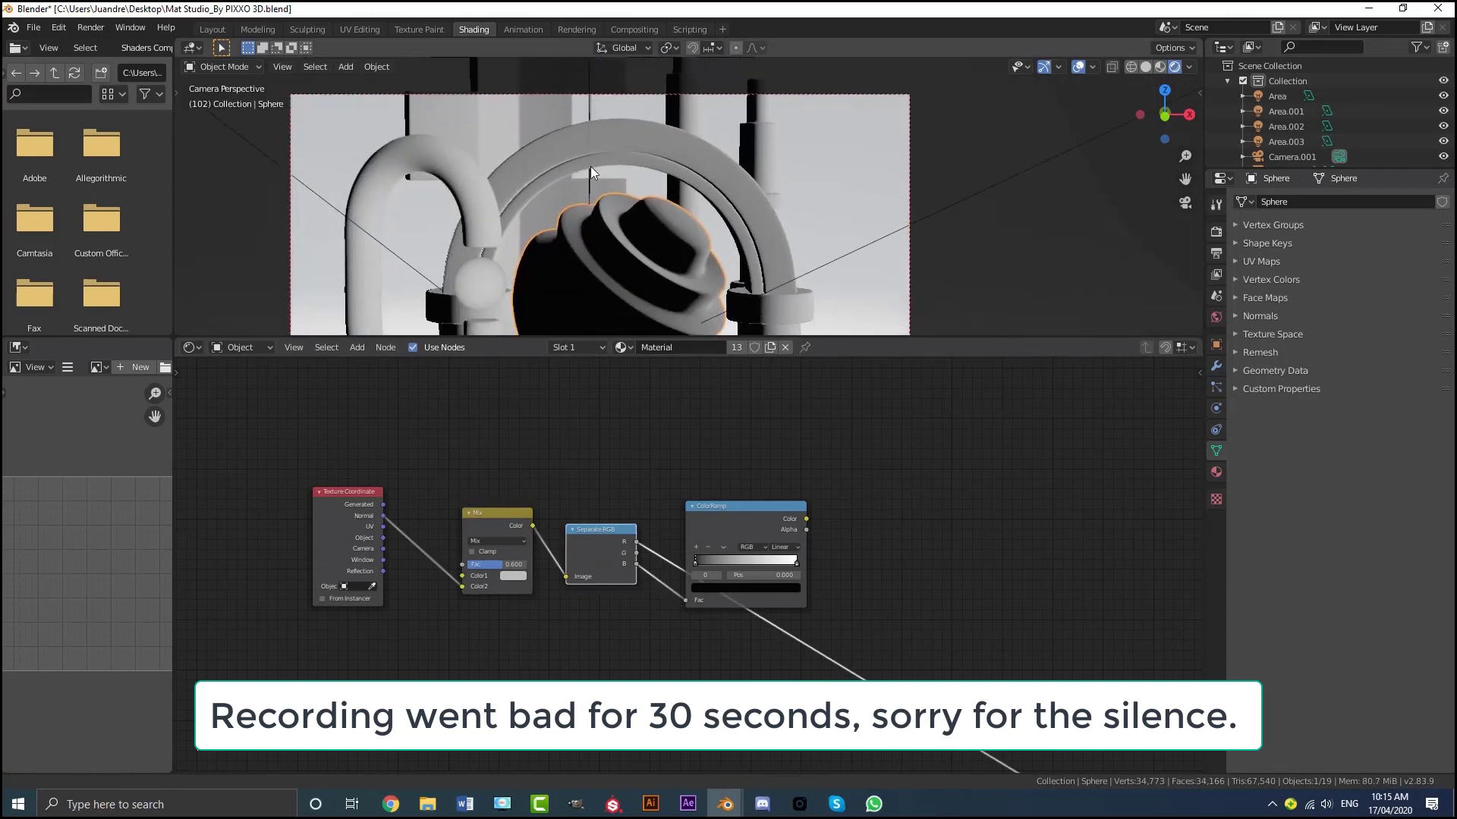
scroll(531, 159, up, 1)
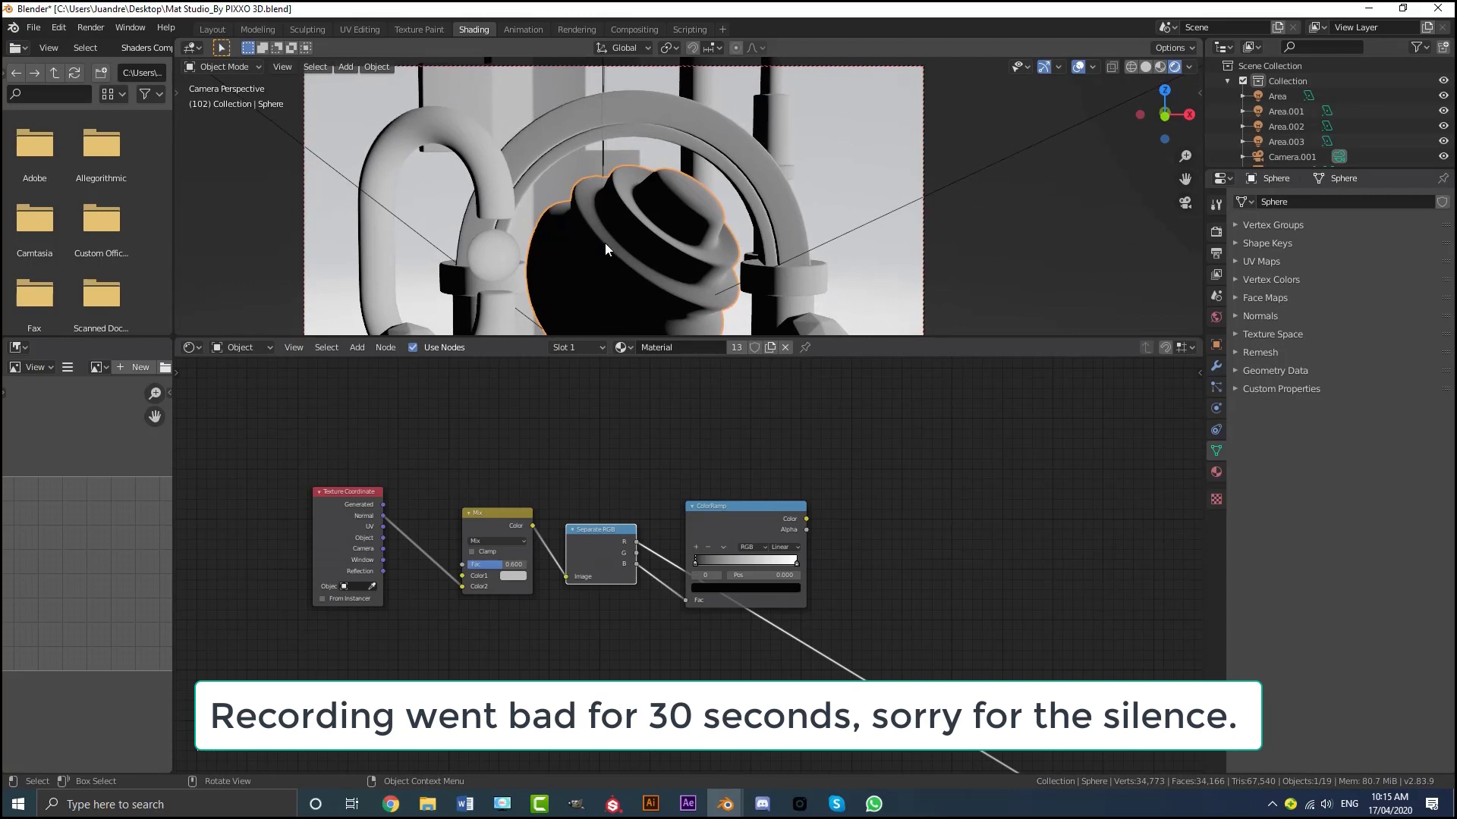
scroll(607, 243, down, 2)
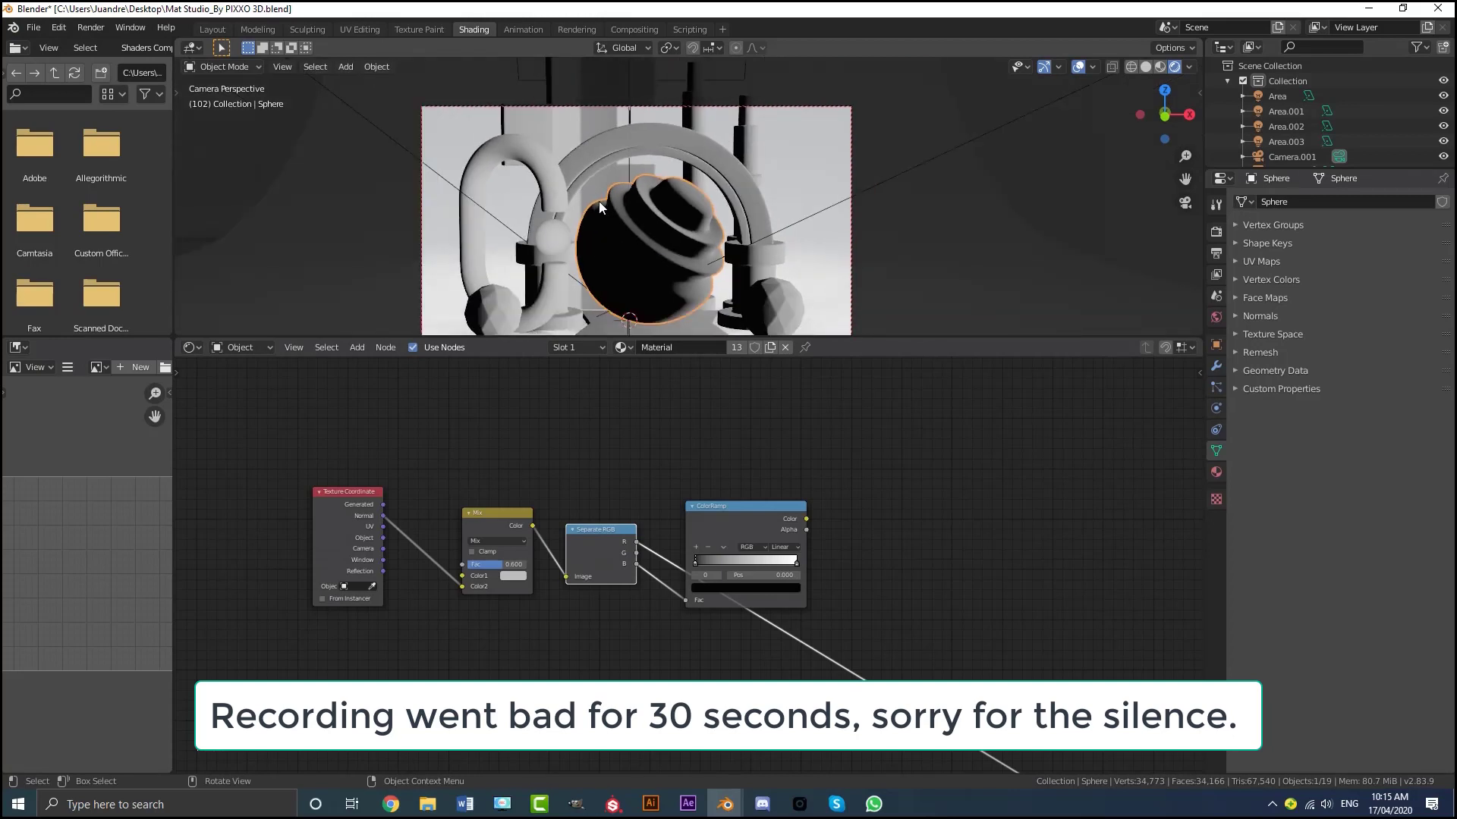
middle_drag(598, 202, 616, 170)
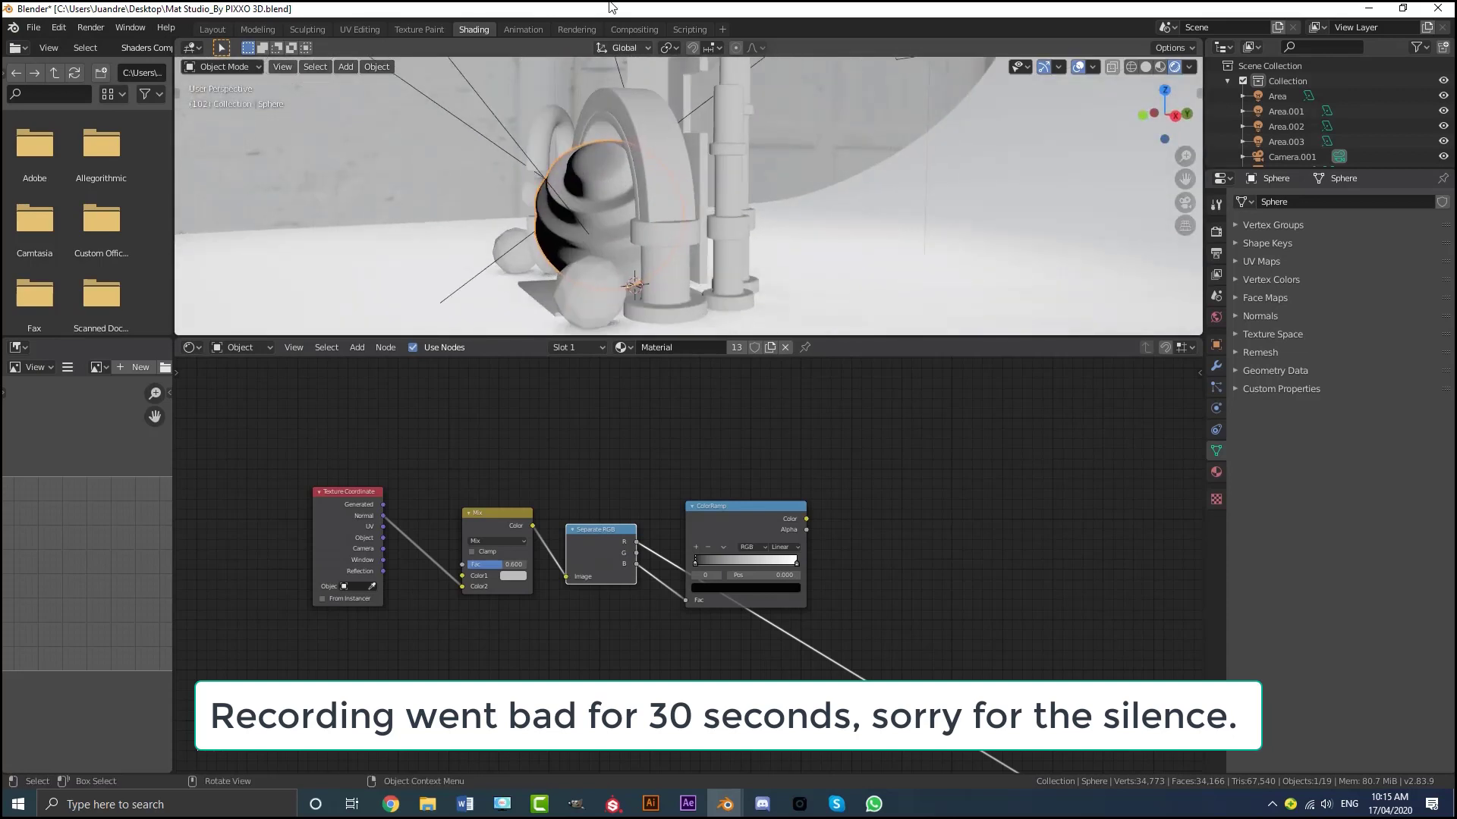
middle_drag(610, 6, 672, 163)
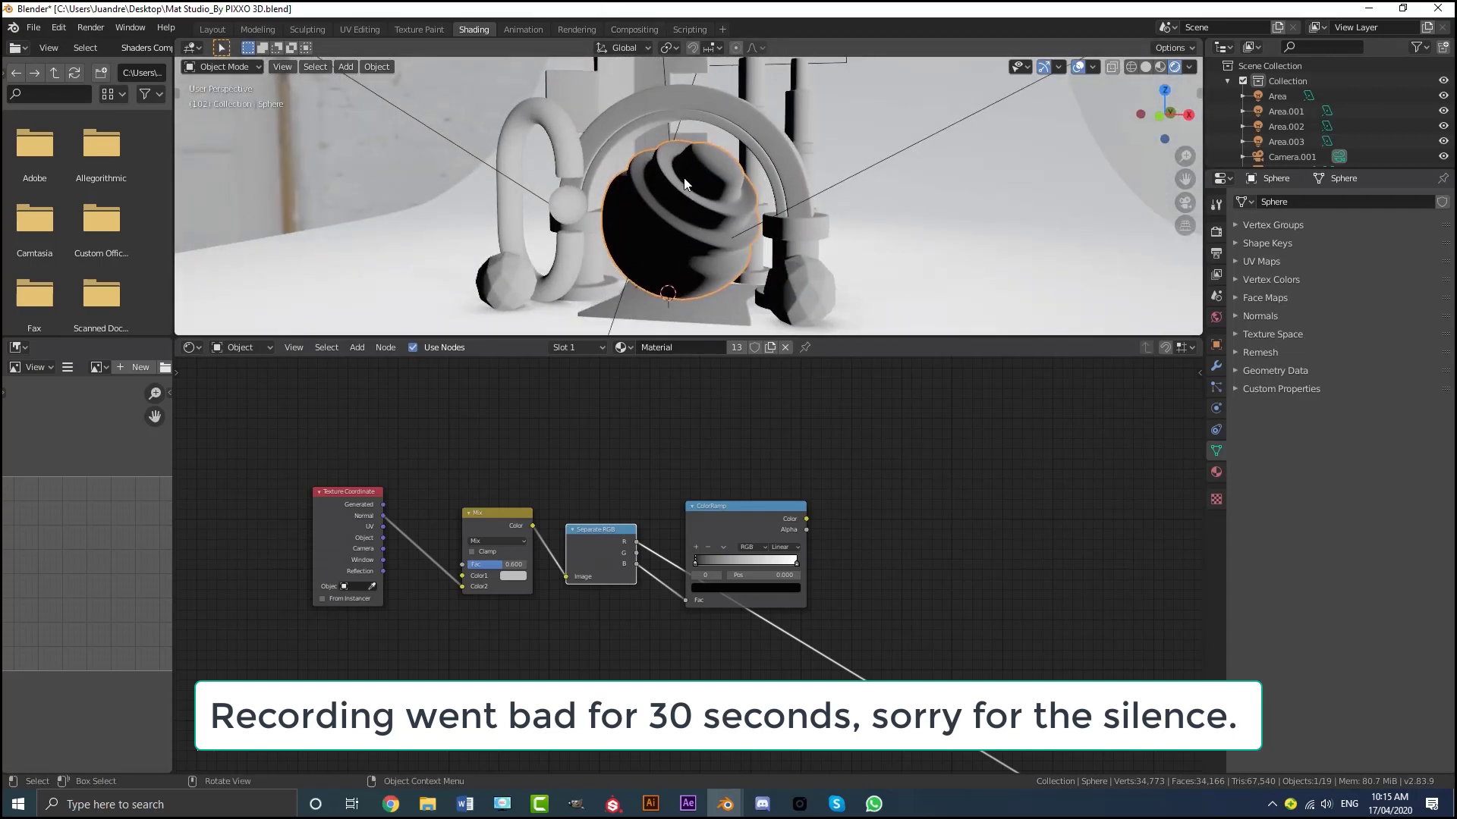
key(KP_0)
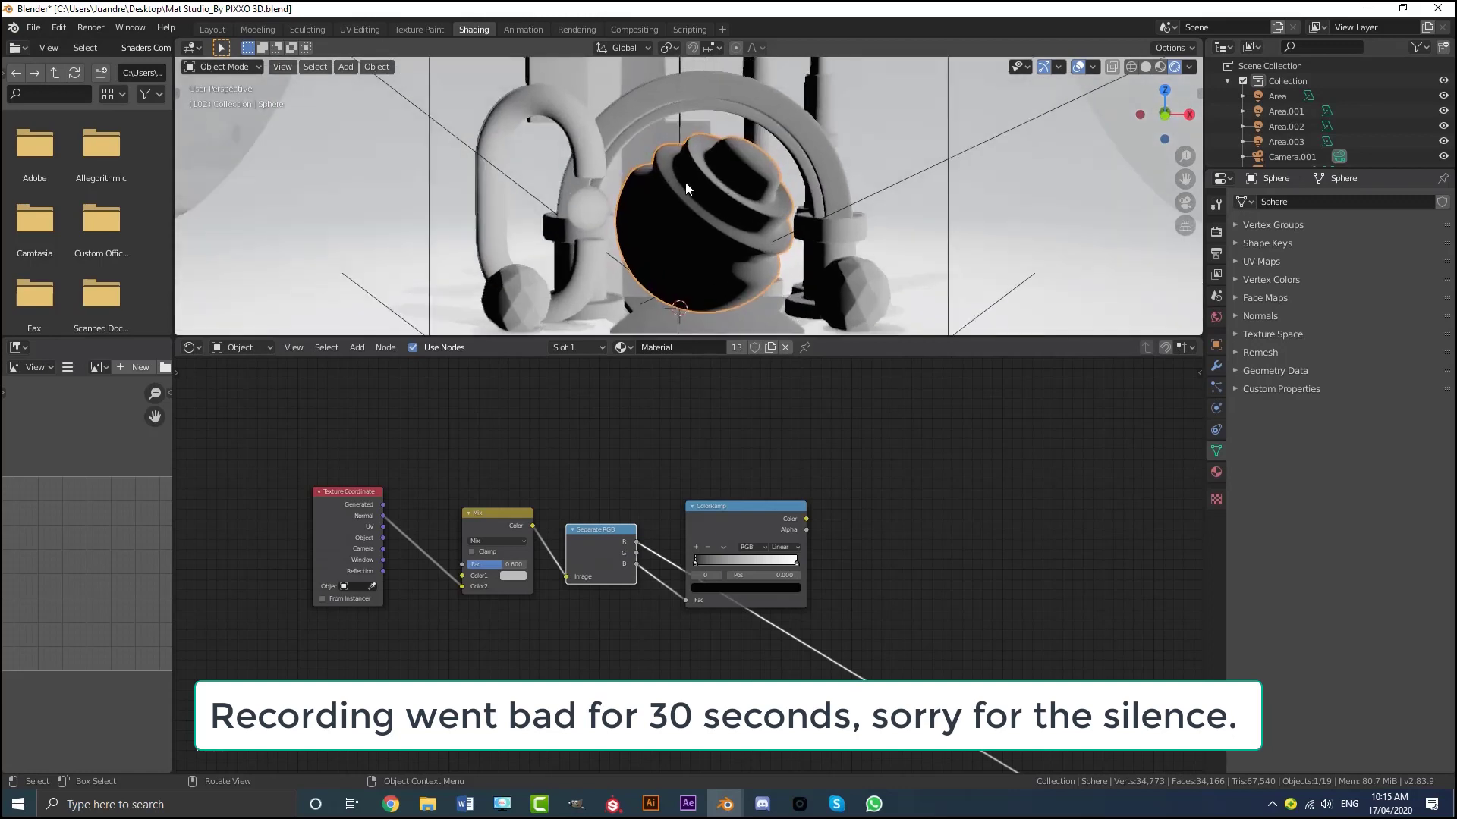
scroll(583, 231, up, 2)
scroll(658, 197, down, 4)
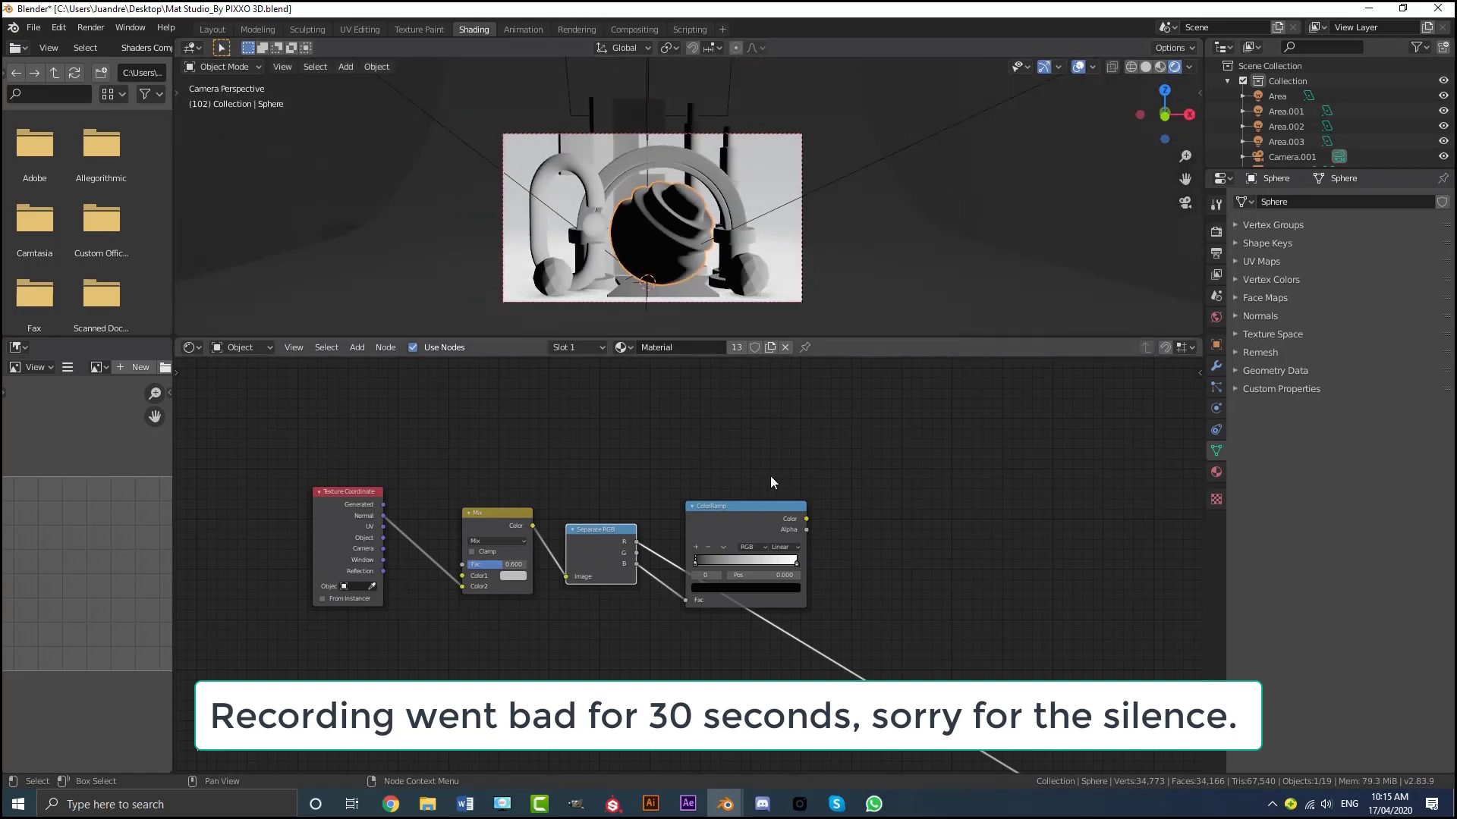
Step: Preview the ColorRamp node's color output on the scene's objects
middle_drag(763, 457, 681, 435)
scroll(668, 459, up, 1)
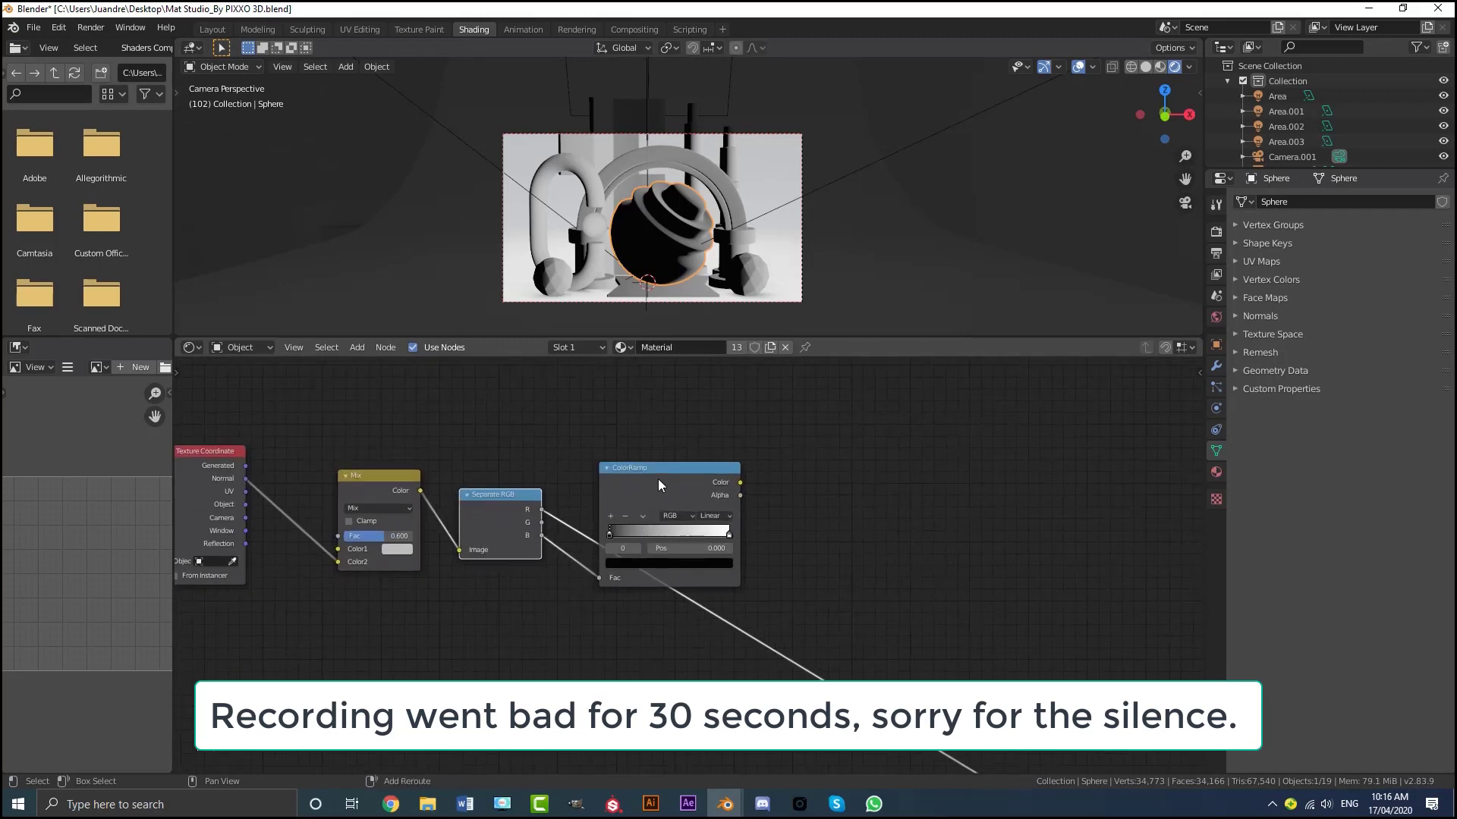
ctrl+shift+click(658, 478)
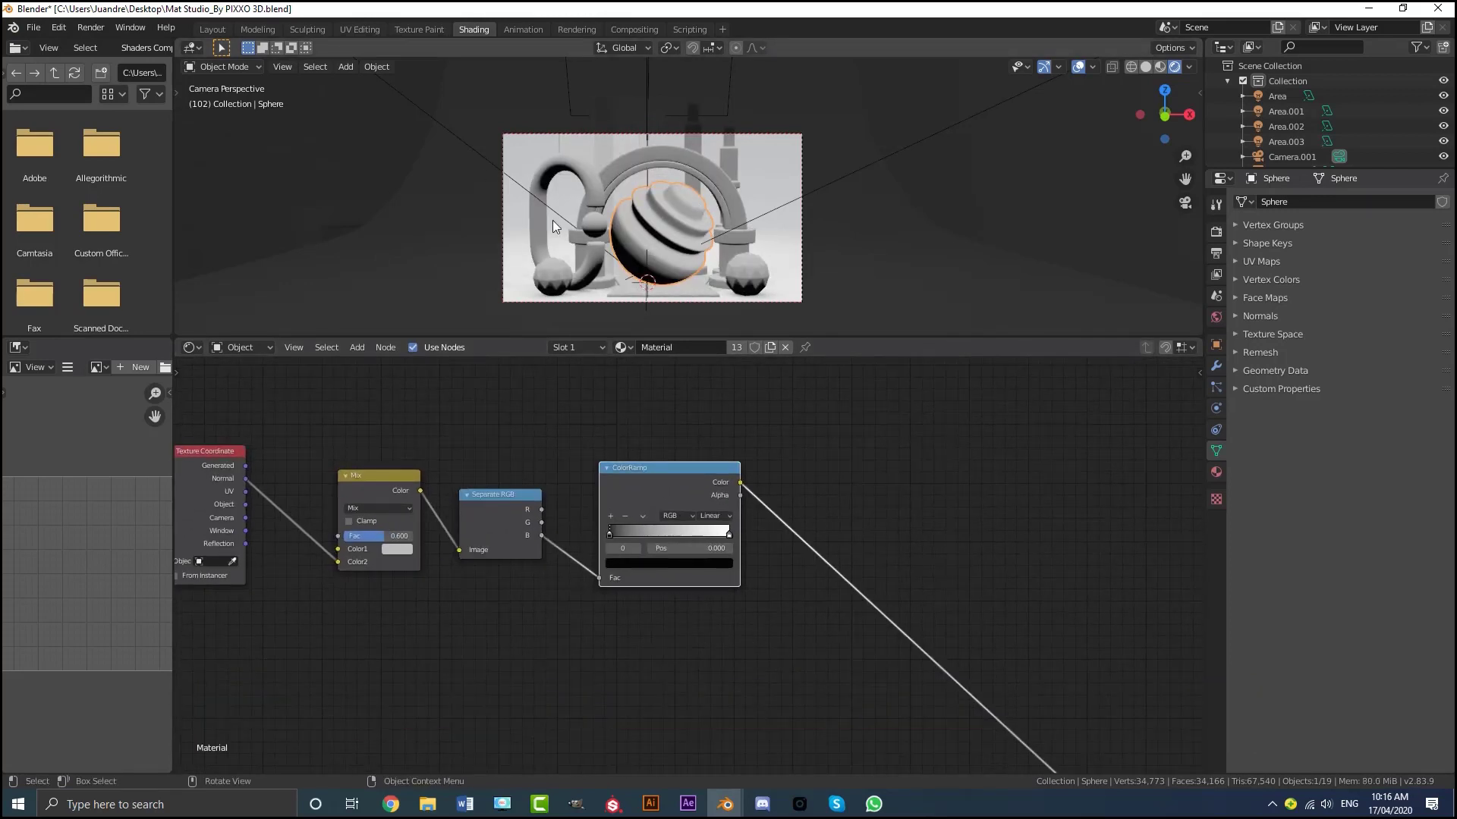
scroll(553, 220, up, 2)
scroll(789, 470, down, 1)
Step: Move the ColorRamp's black stop to about 0.305 and its white stop to 0.750, using B-Spline interpolation
middle_drag(797, 488, 754, 445)
scroll(754, 448, up, 3)
middle_drag(606, 487, 621, 531)
scroll(622, 531, up, 3)
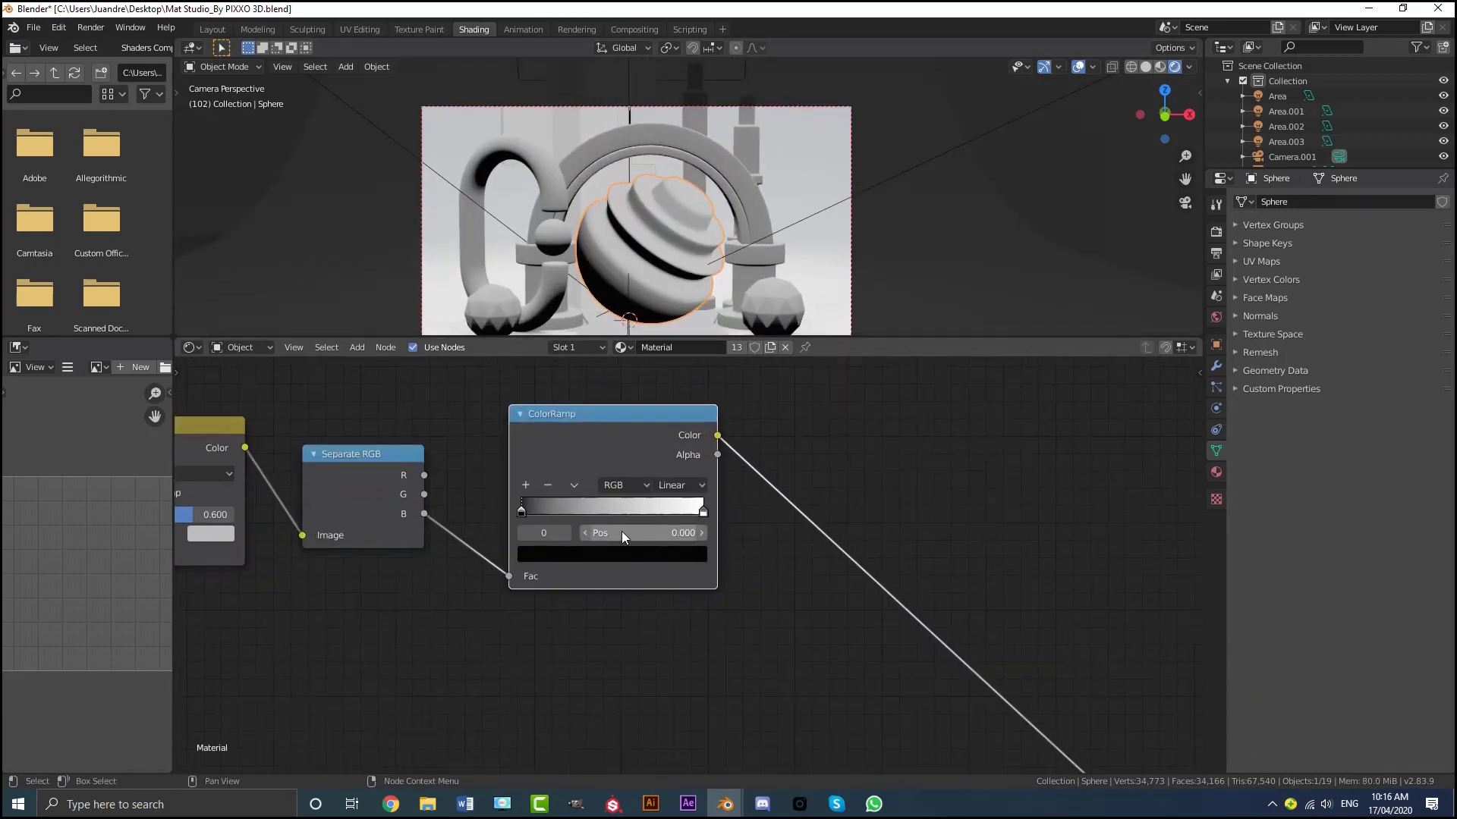
drag(523, 509, 582, 516)
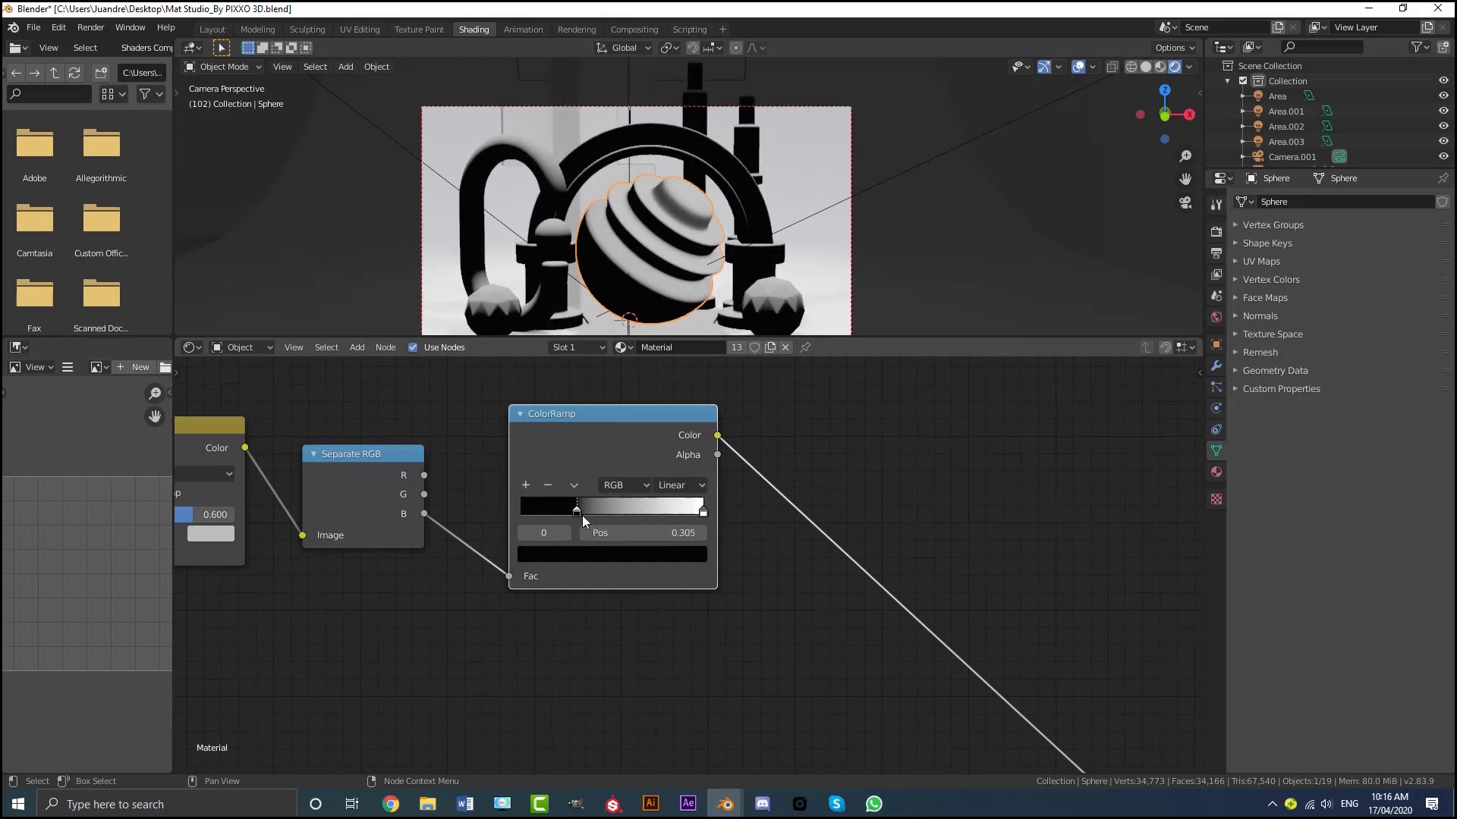
click(703, 513)
click(675, 486)
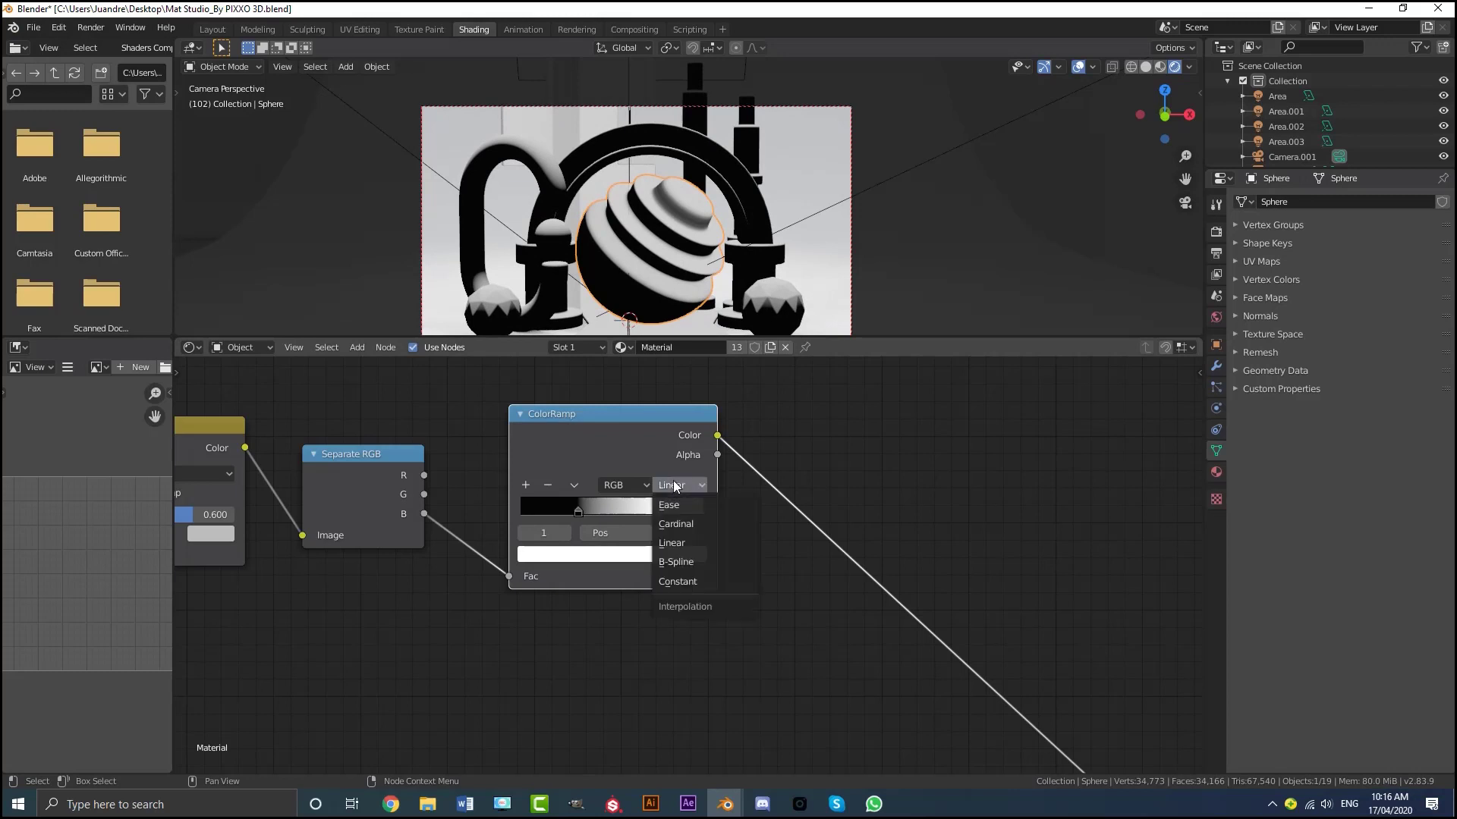
click(687, 561)
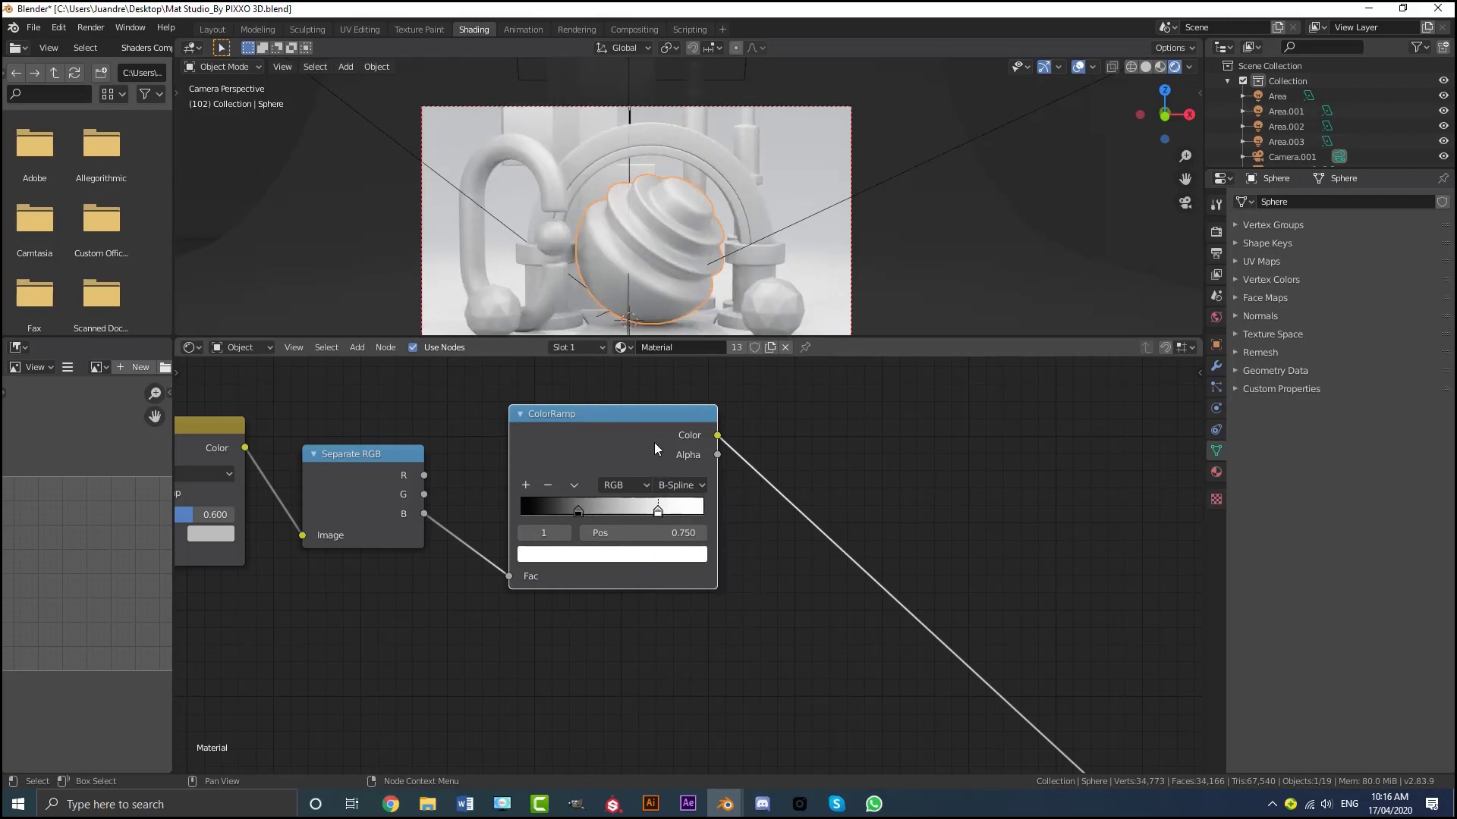
scroll(659, 476, up, 1)
scroll(654, 213, down, 3)
Step: Add a Mix Shader node in the empty space between the shader frames and the Material Output
scroll(892, 603, down, 7)
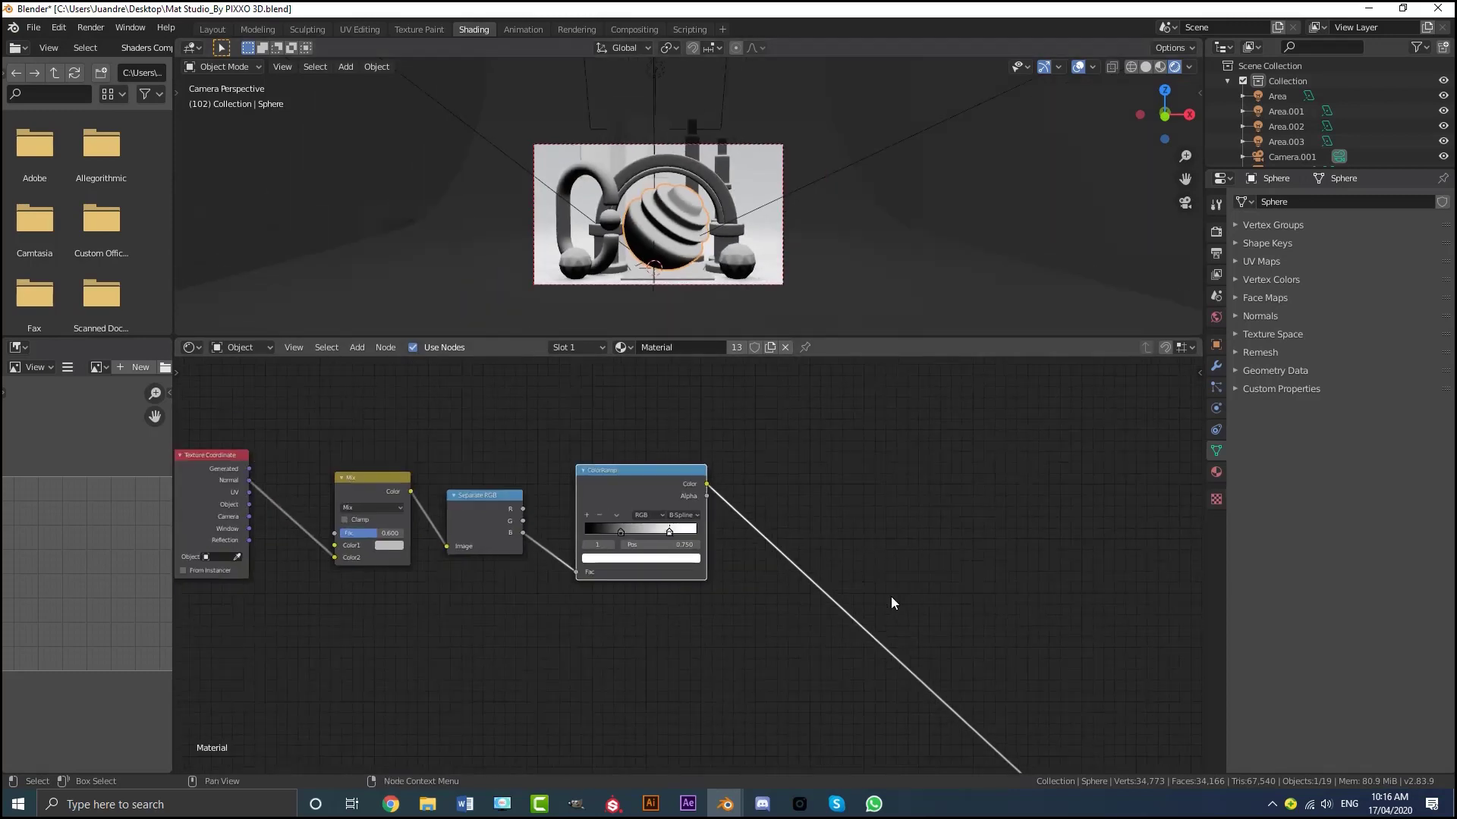
middle_drag(892, 603, 559, 479)
scroll(644, 485, down, 4)
middle_drag(755, 663, 766, 613)
middle_drag(550, 576, 582, 575)
scroll(600, 578, up, 4)
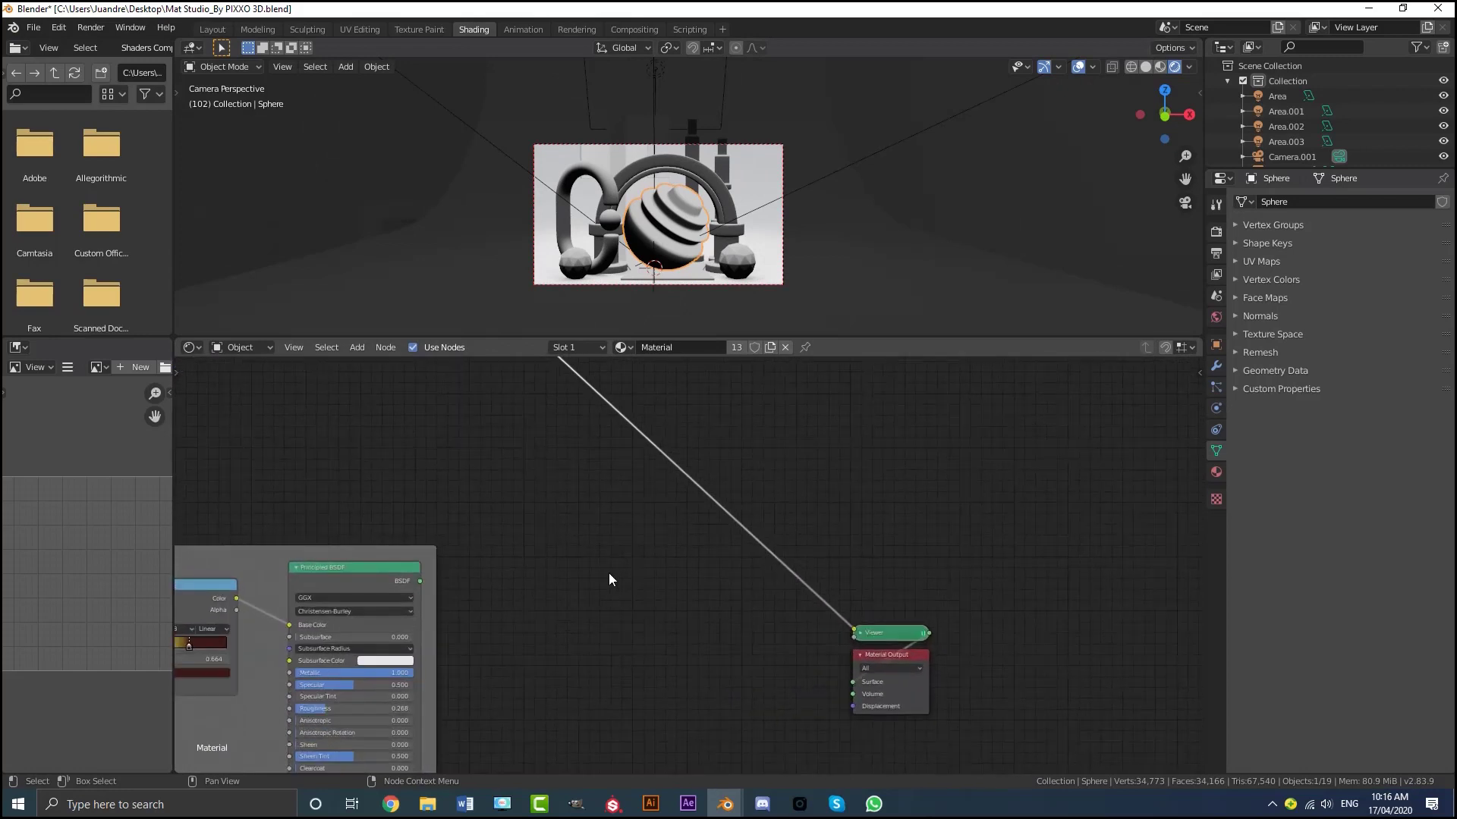
key(shift+a)
click(611, 573)
text(mi)
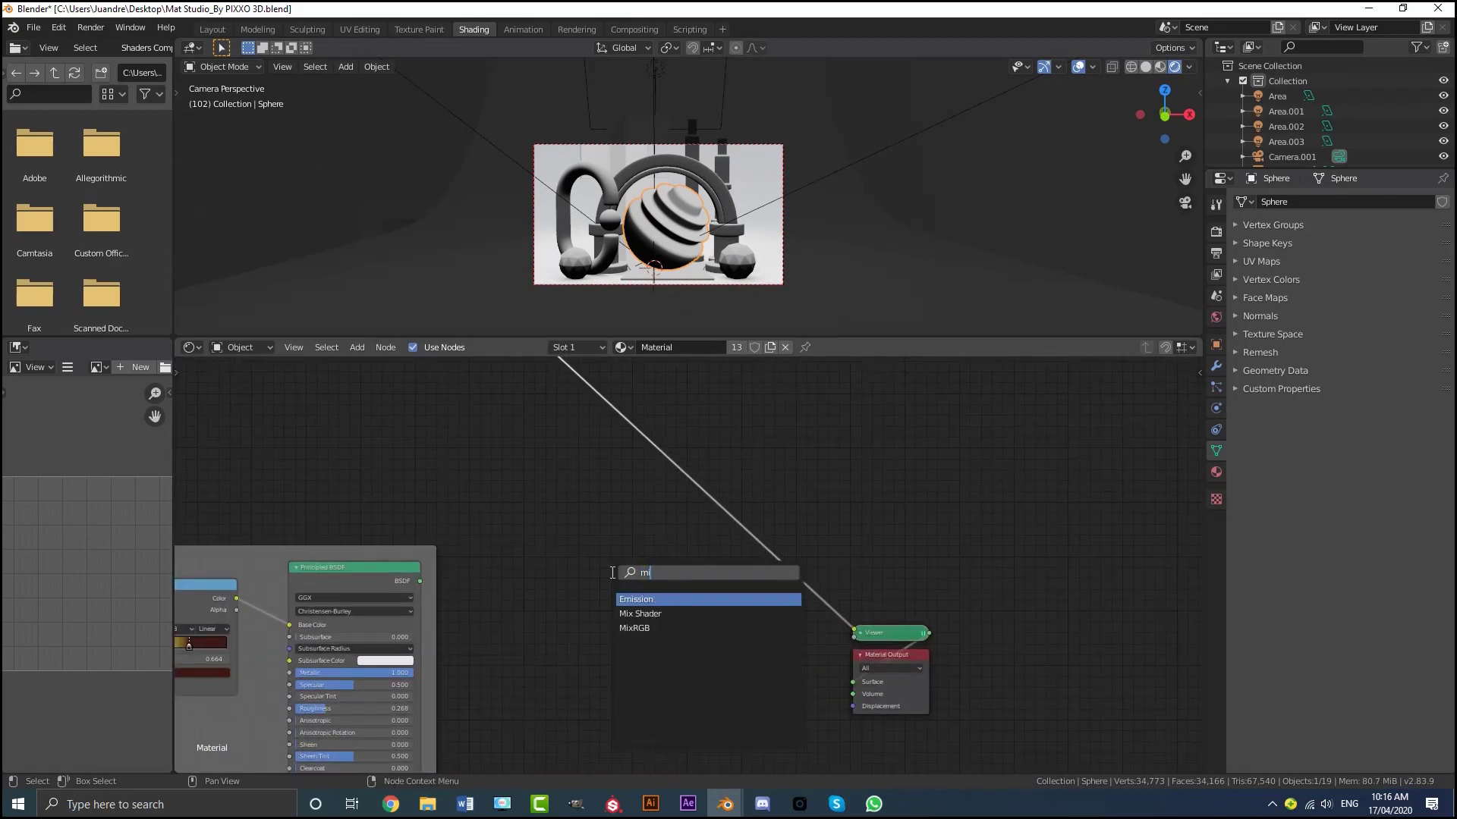
text(x)
click(662, 599)
Step: Connect the gold Principled BSDF to the Mix Shader's first shader input and the brown one to its second
scroll(607, 562, down, 5)
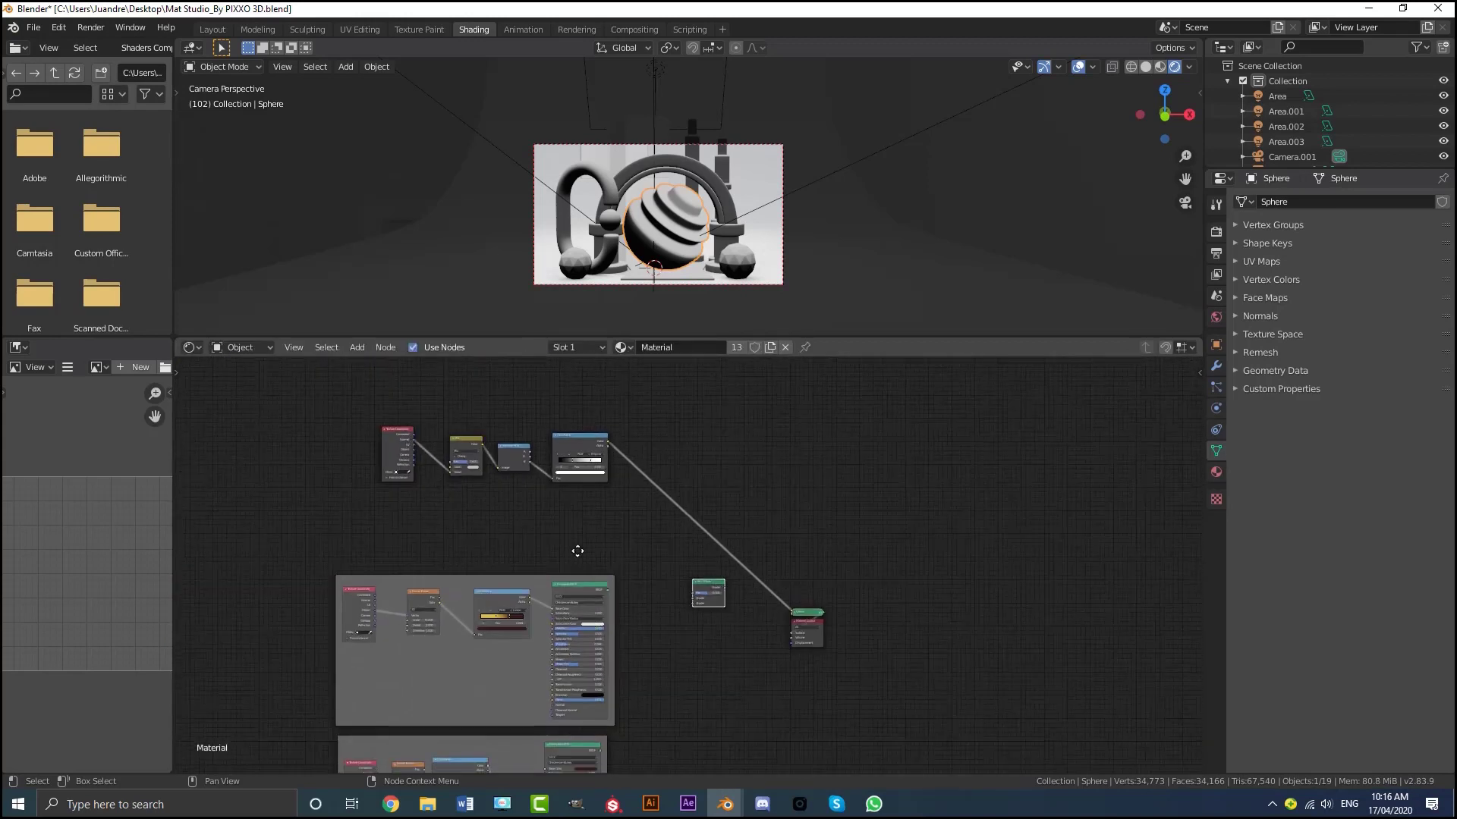
middle_drag(577, 550, 542, 417)
scroll(571, 533, up, 4)
drag(522, 645, 535, 648)
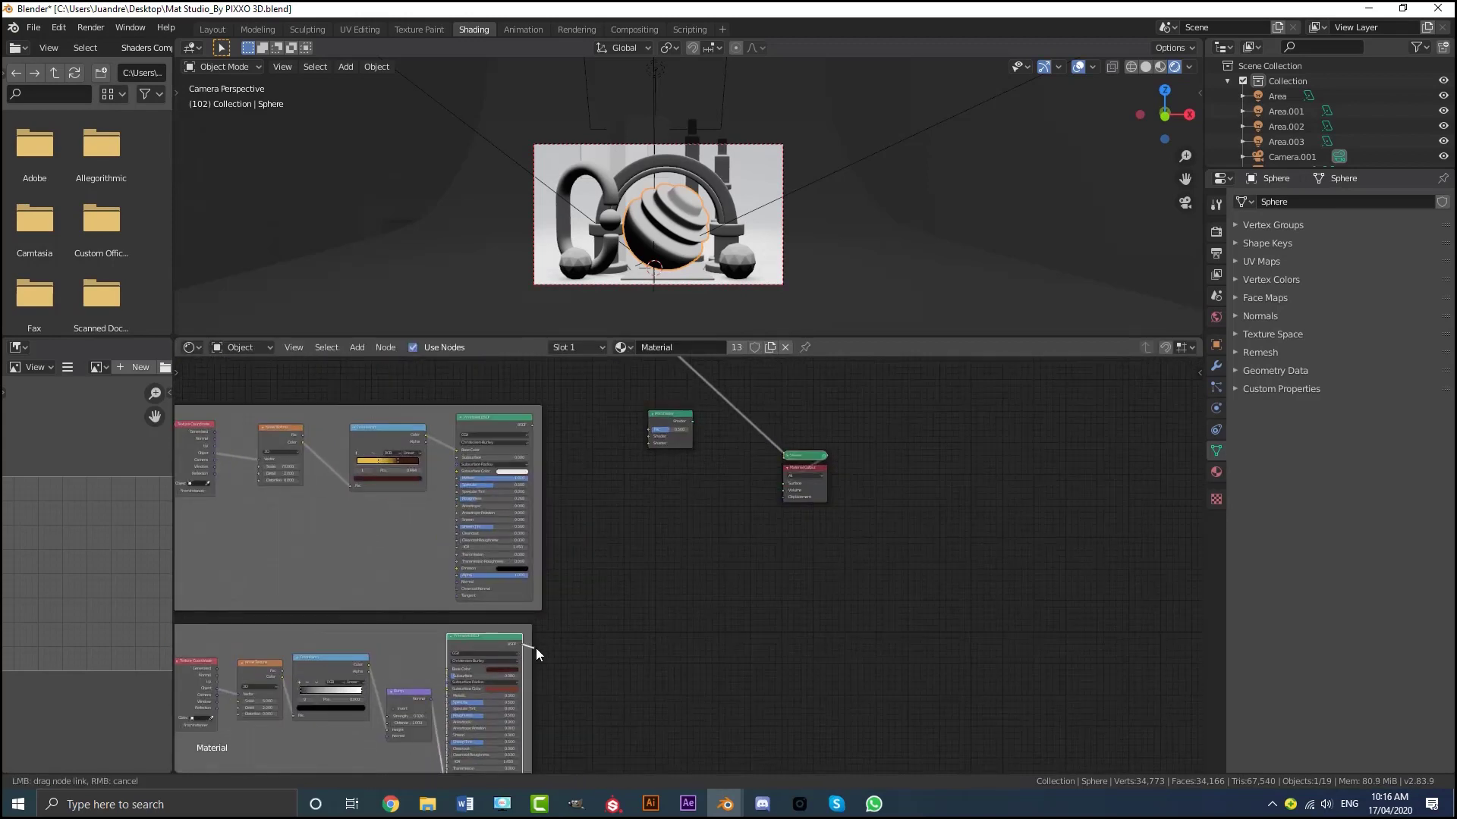
drag(635, 646, 649, 443)
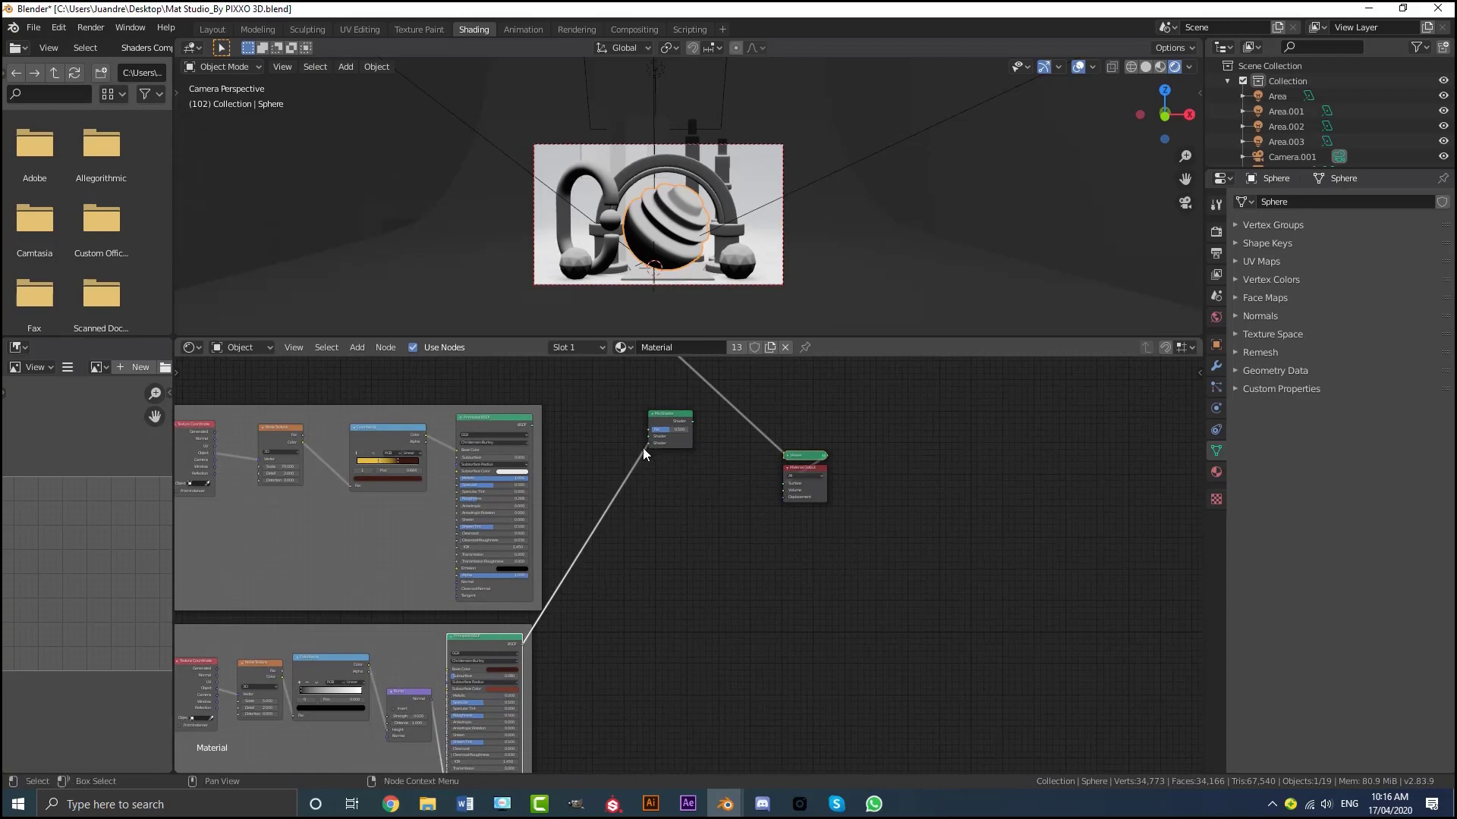
drag(531, 425, 649, 437)
Step: Connect the Mix Shader's output to the Material Output's Surface input and delete the Viewer node
scroll(655, 470, up, 2)
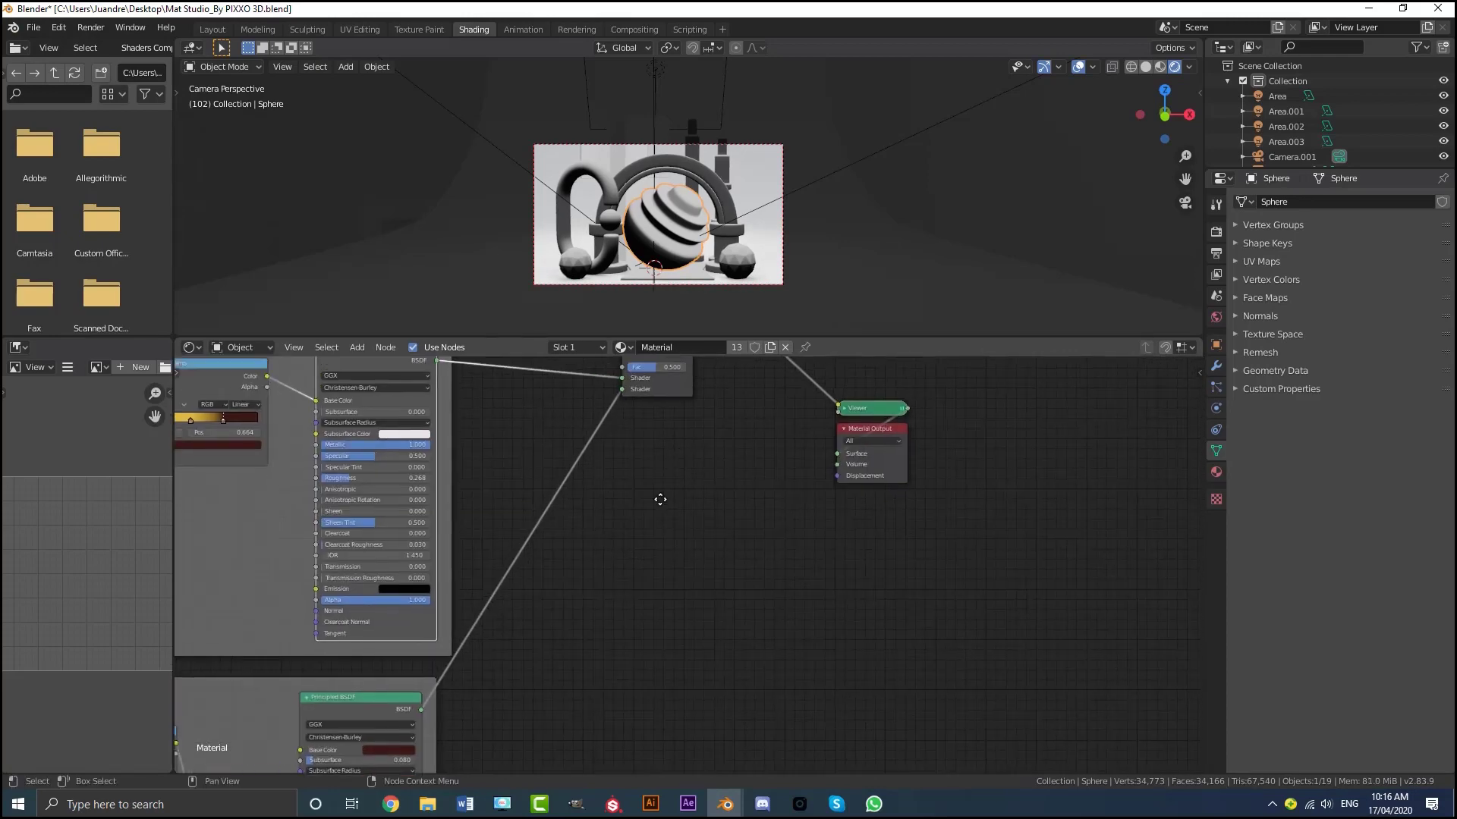
scroll(656, 497, up, 3)
drag(650, 499, 891, 657)
click(927, 593)
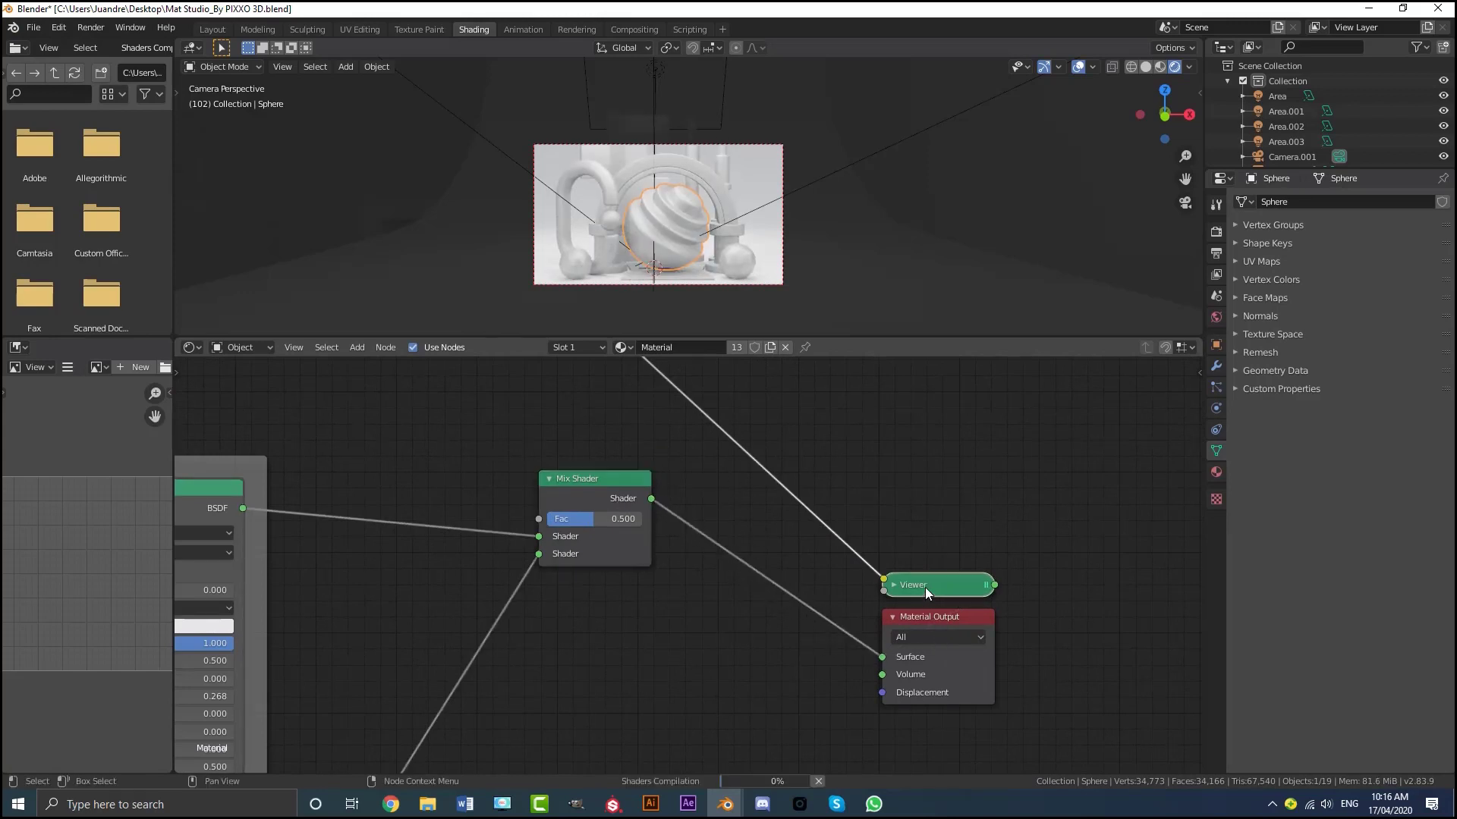
key(x)
Step: Connect the mask ColorRamp's Color output to the Mix Shader's Fac input
scroll(701, 525, down, 3)
middle_drag(641, 480, 765, 556)
scroll(614, 424, down, 2)
middle_drag(614, 425, 637, 480)
scroll(612, 413, up, 1)
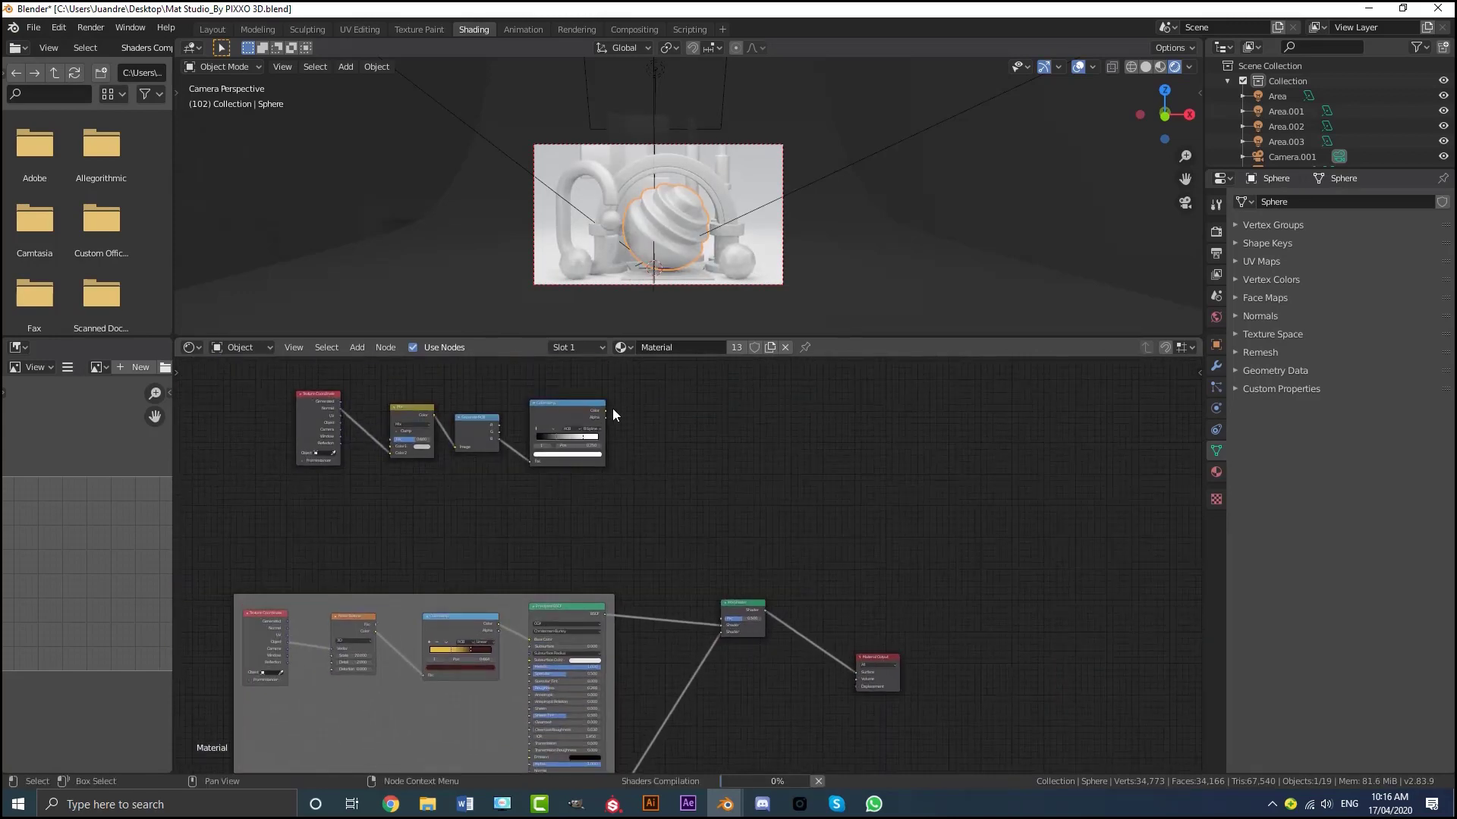
drag(606, 411, 653, 404)
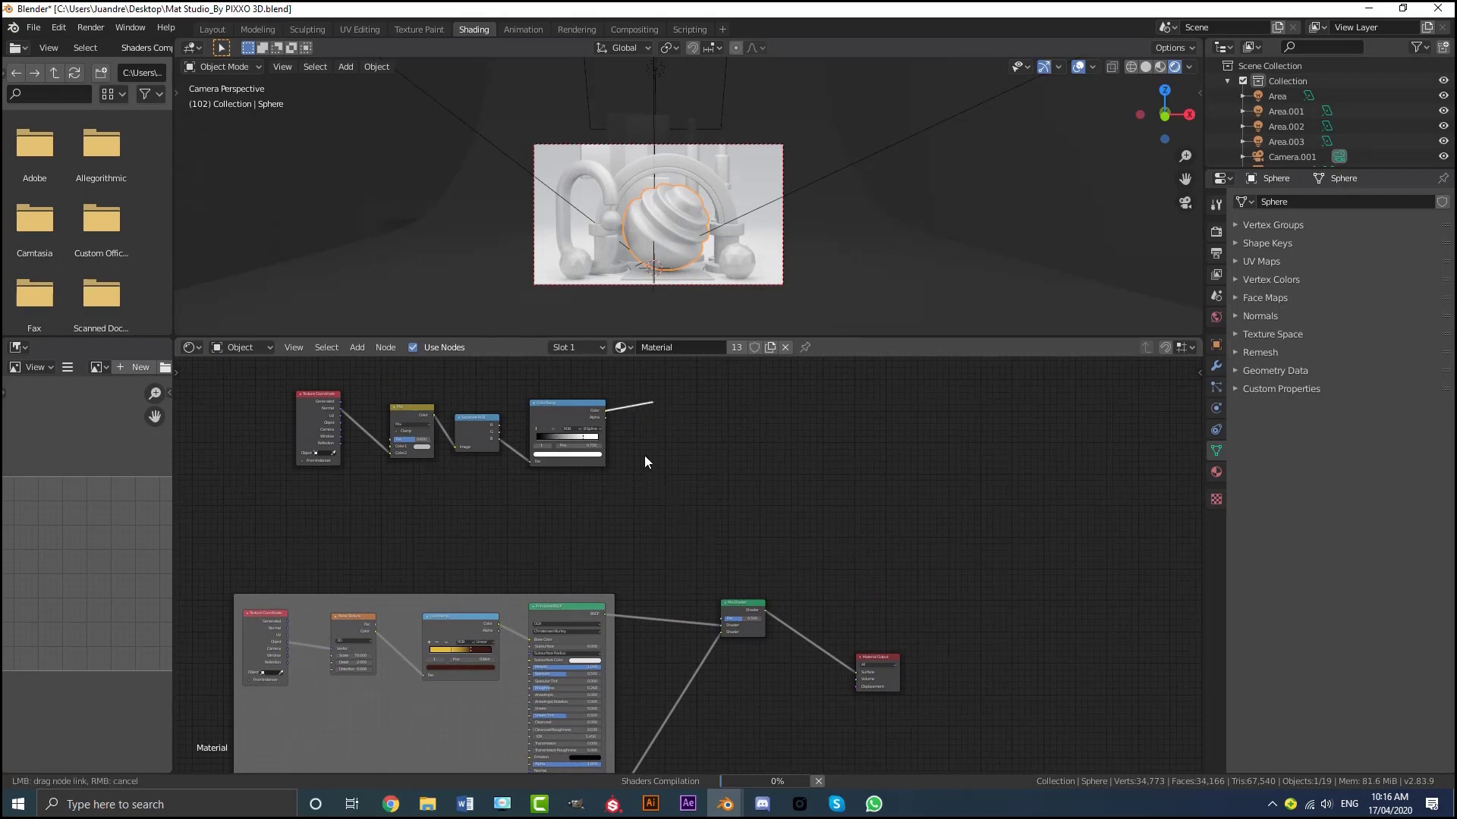
drag(645, 458, 721, 620)
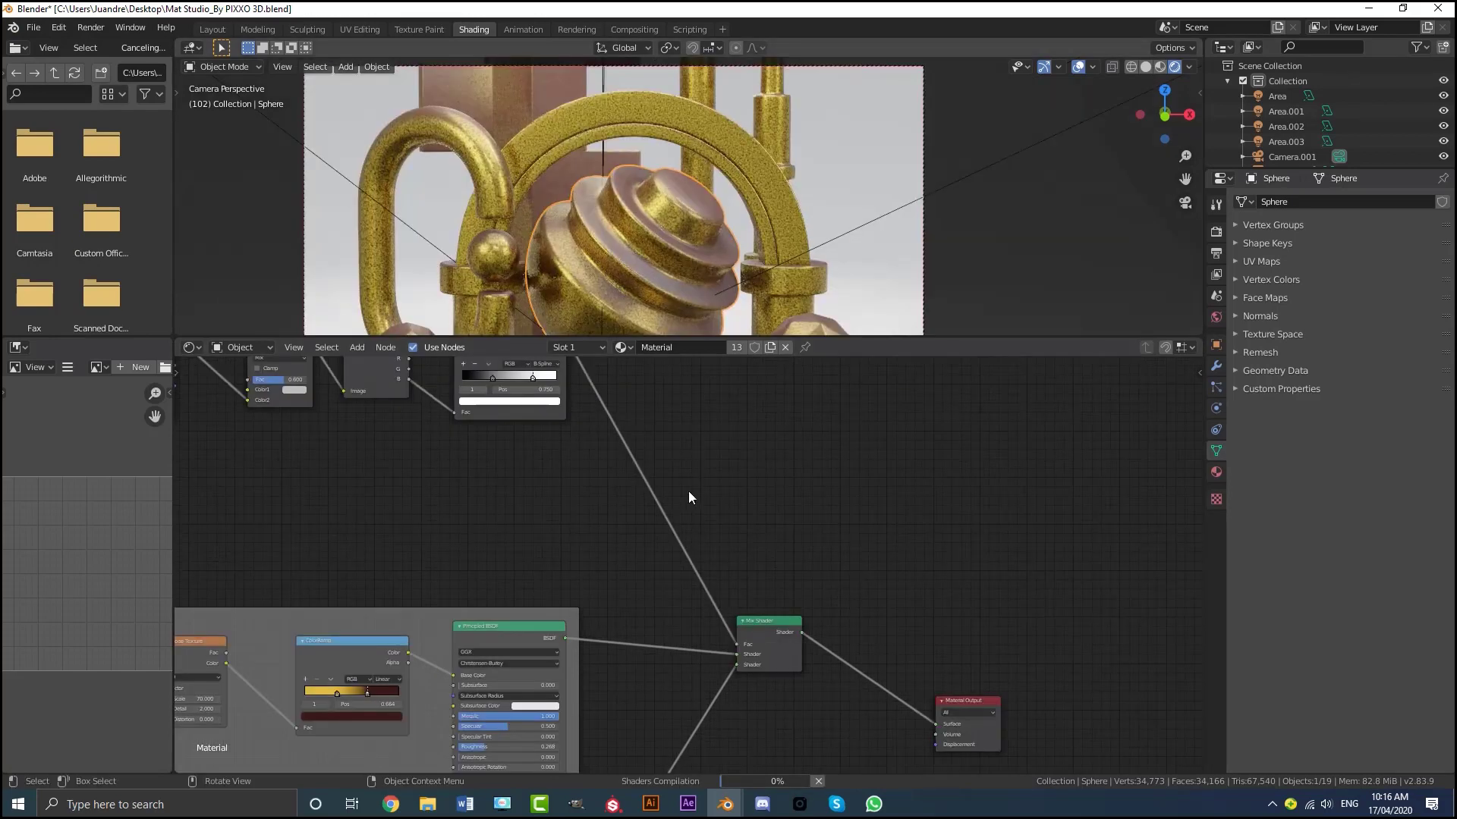
Step: Swap the gold and brown shader connections on the Mix Shader and inspect the sphere in the rendered view
middle_drag(689, 490, 741, 610)
scroll(741, 610, up, 1)
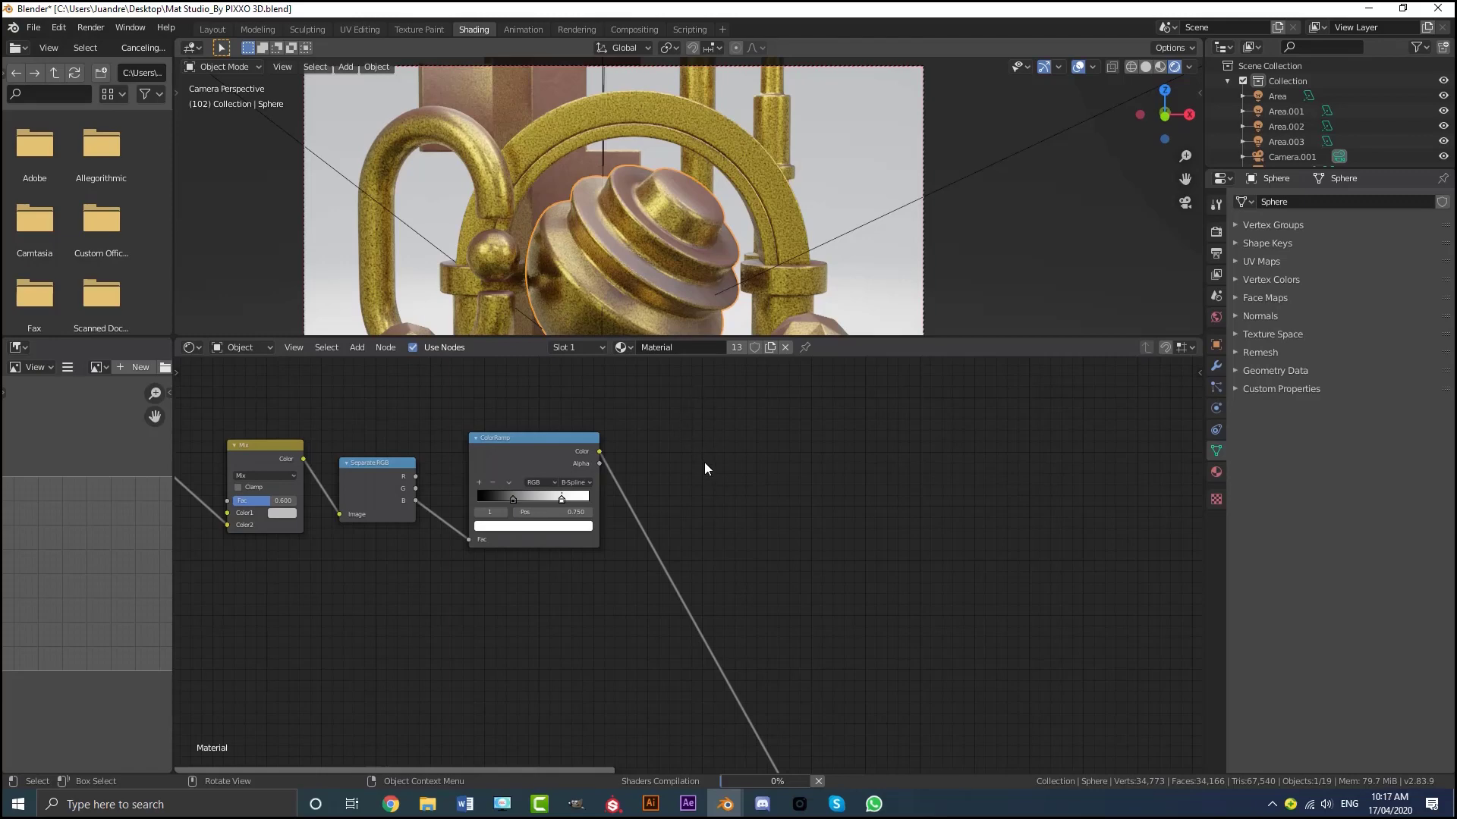
scroll(704, 468, down, 1)
middle_drag(714, 505, 681, 360)
scroll(725, 360, up, 9)
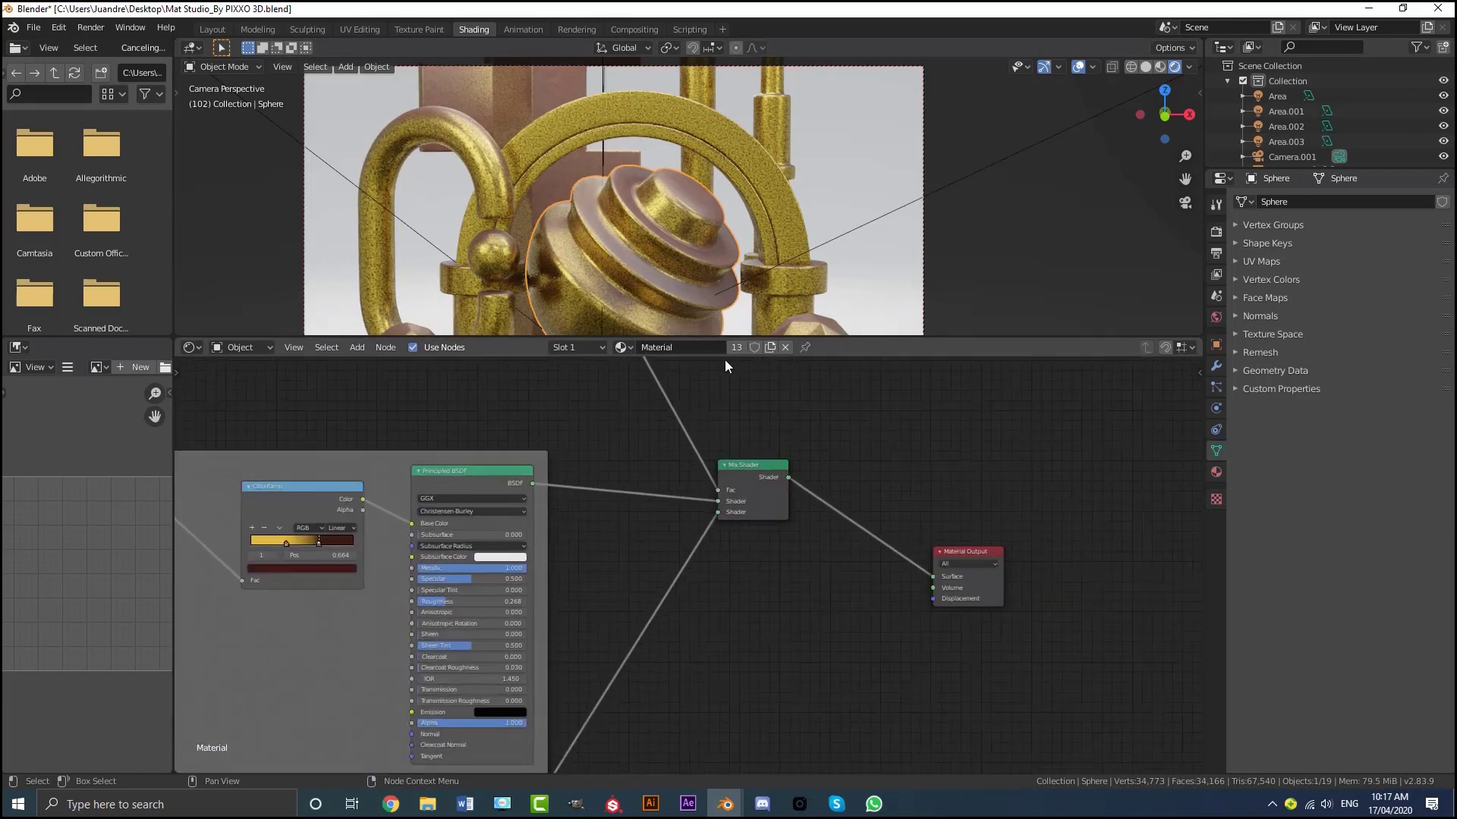
middle_drag(740, 445, 700, 520)
scroll(699, 521, up, 2)
drag(699, 526, 700, 545)
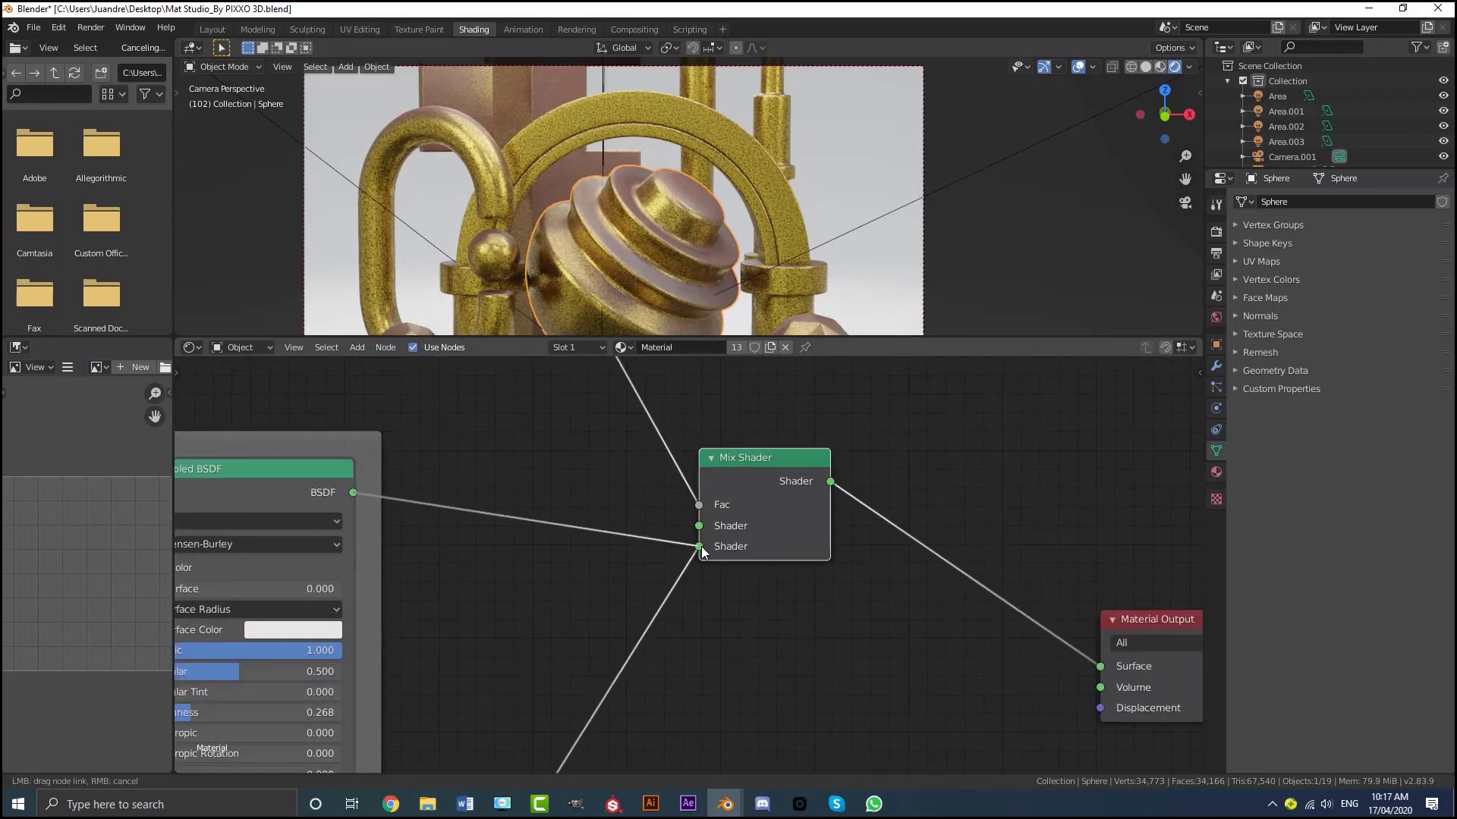
scroll(649, 242, down, 2)
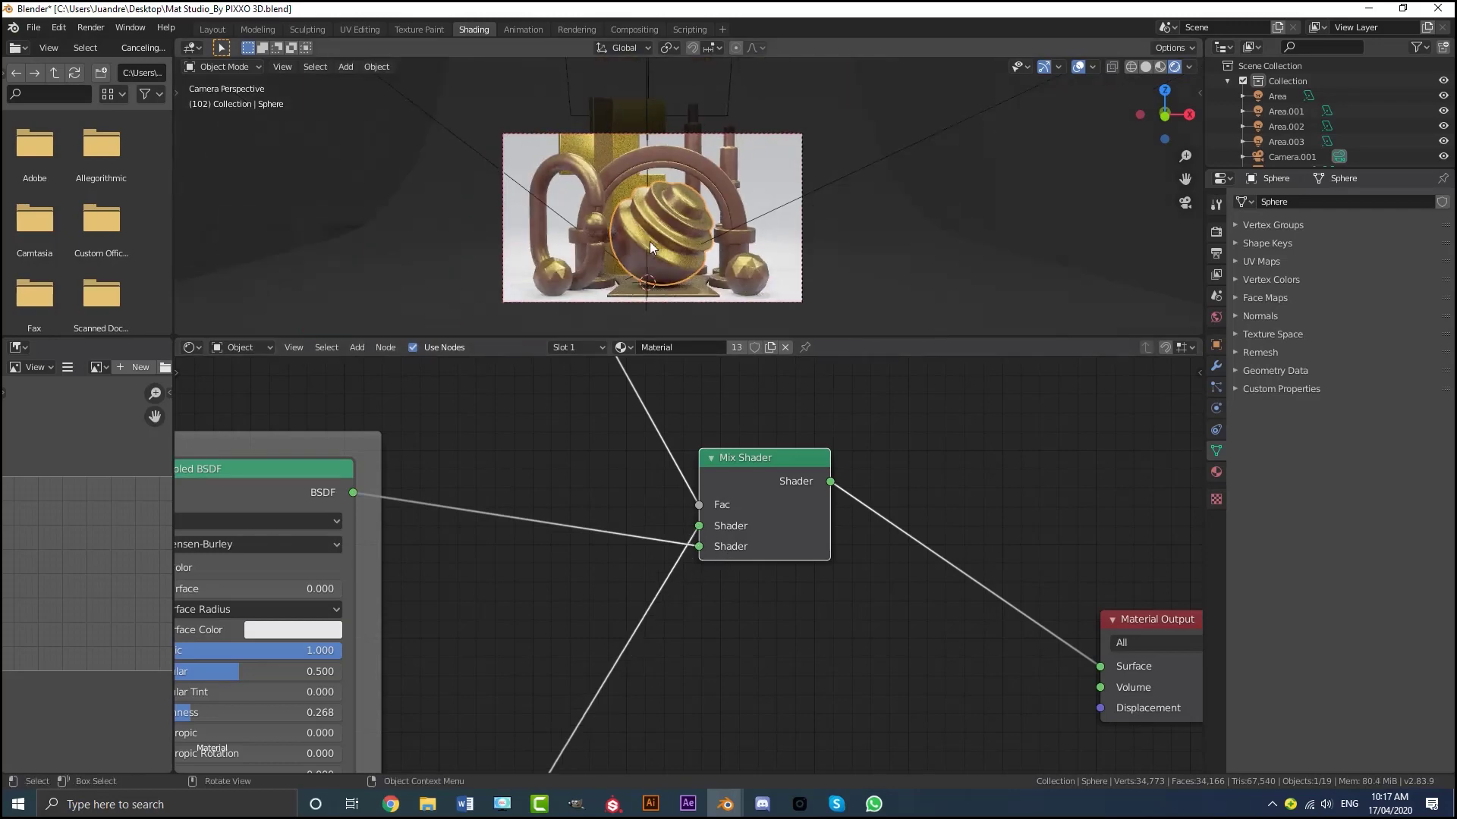
scroll(659, 230, up, 3)
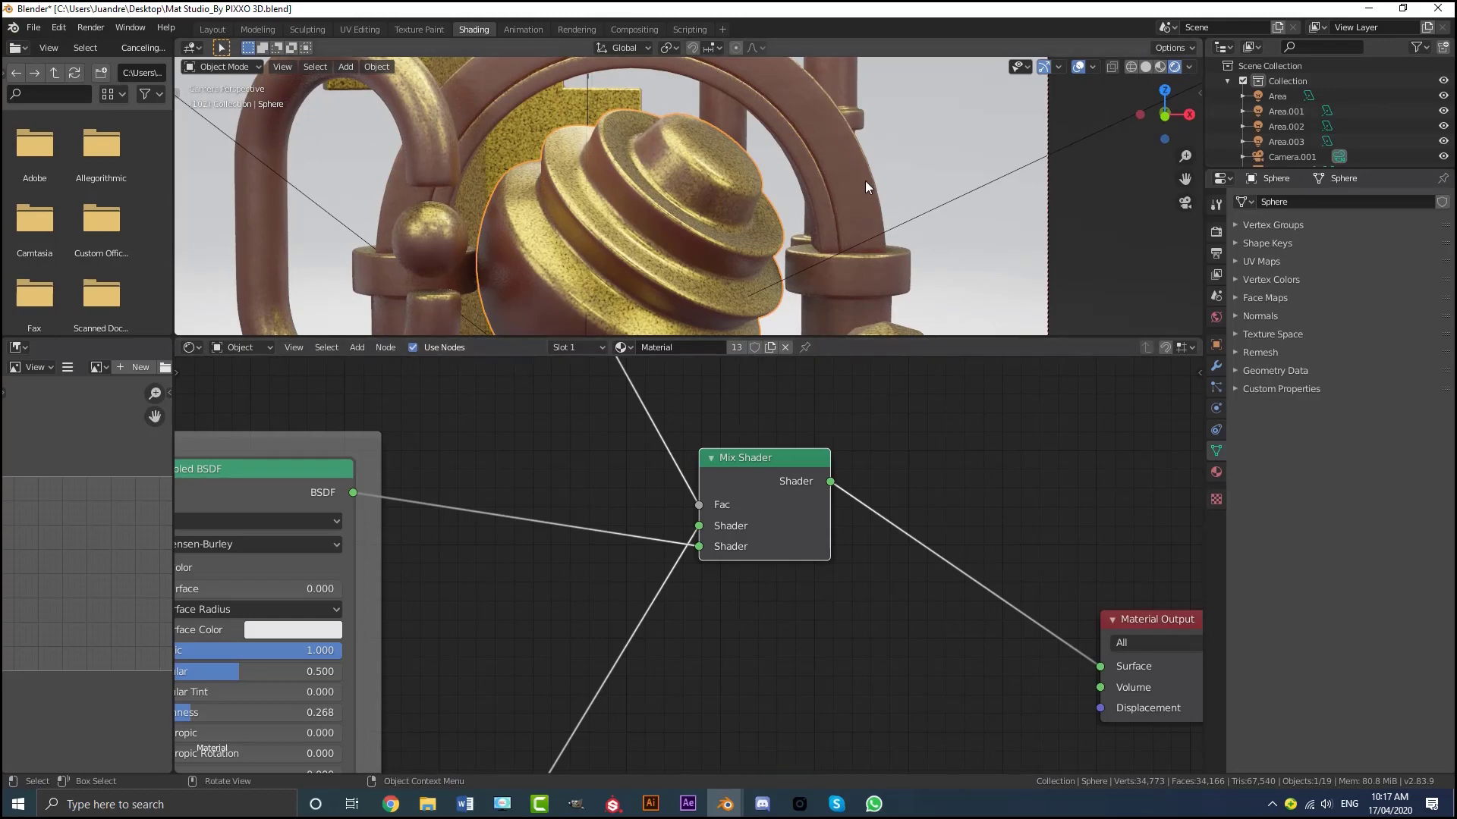
scroll(862, 198, down, 4)
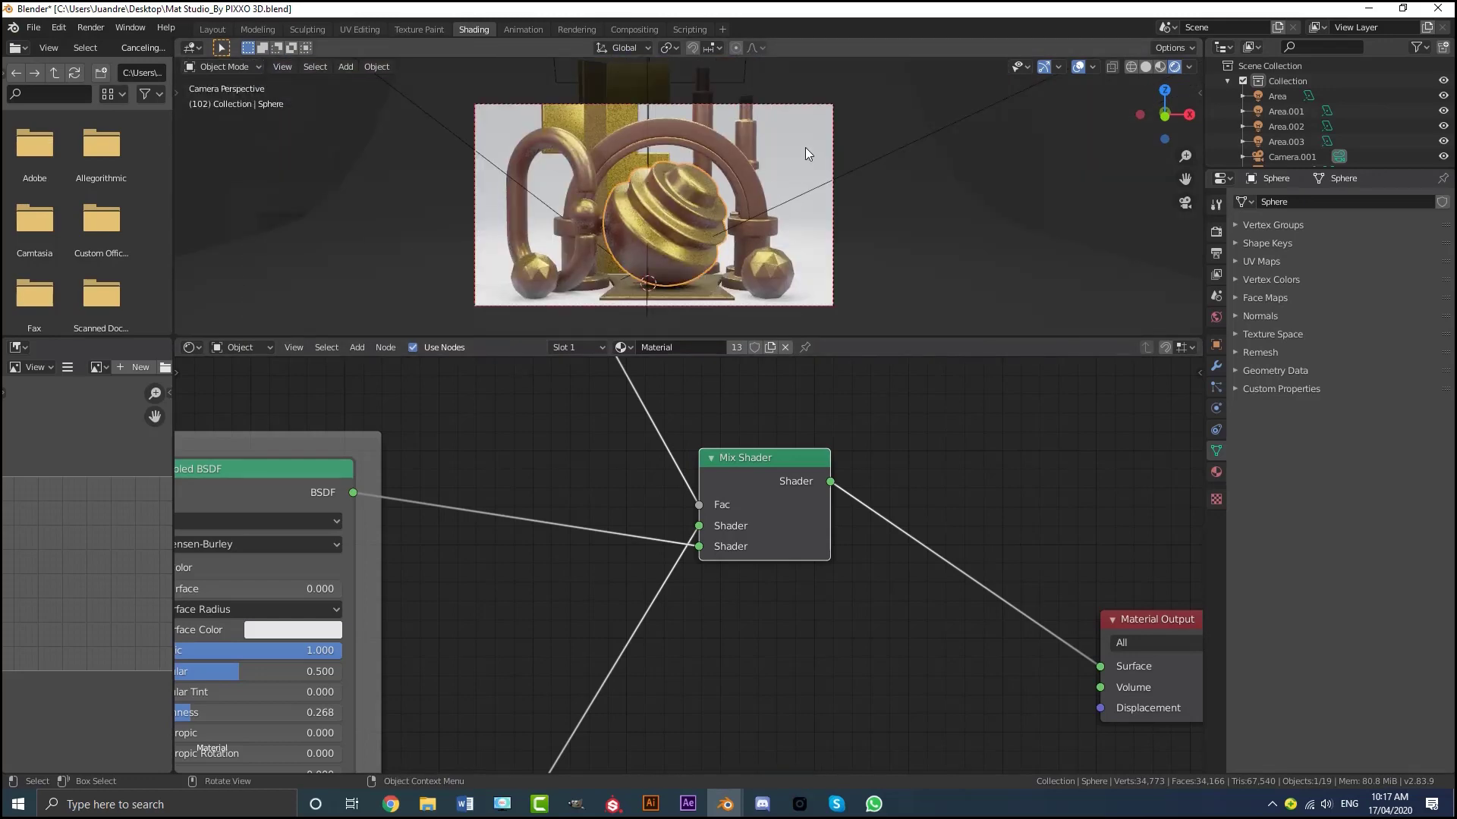
Step: Select the curved backdrop plane and set its BG material's Diffuse BSDF color to coral red, viewed through the camera
click(804, 147)
middle_drag(722, 139, 776, 190)
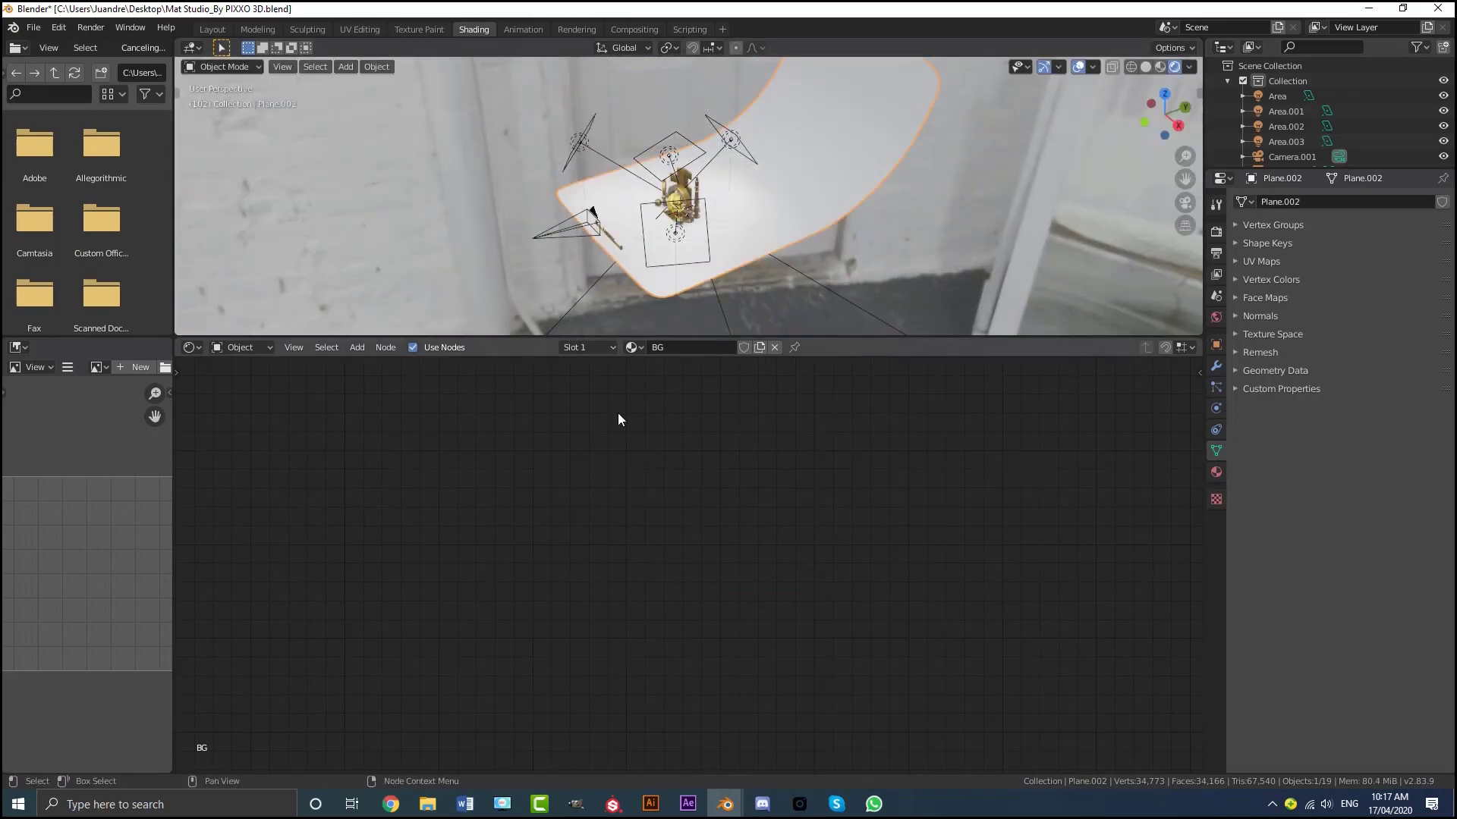
middle_drag(814, 513, 857, 547)
middle_drag(749, 480, 986, 641)
scroll(812, 570, down, 3)
middle_drag(462, 662, 668, 508)
scroll(626, 519, up, 12)
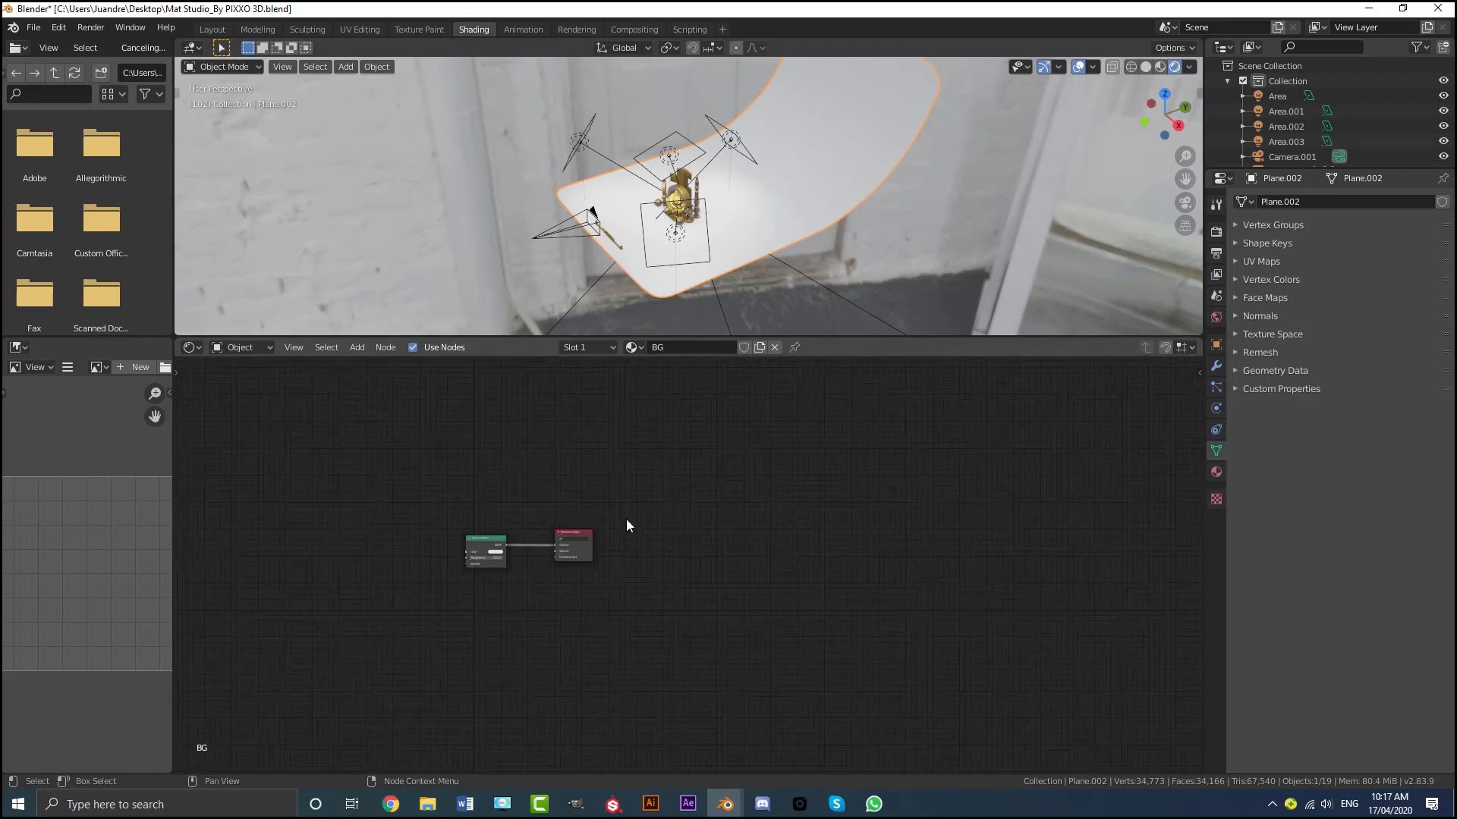
middle_drag(377, 521, 668, 531)
scroll(592, 463, up, 6)
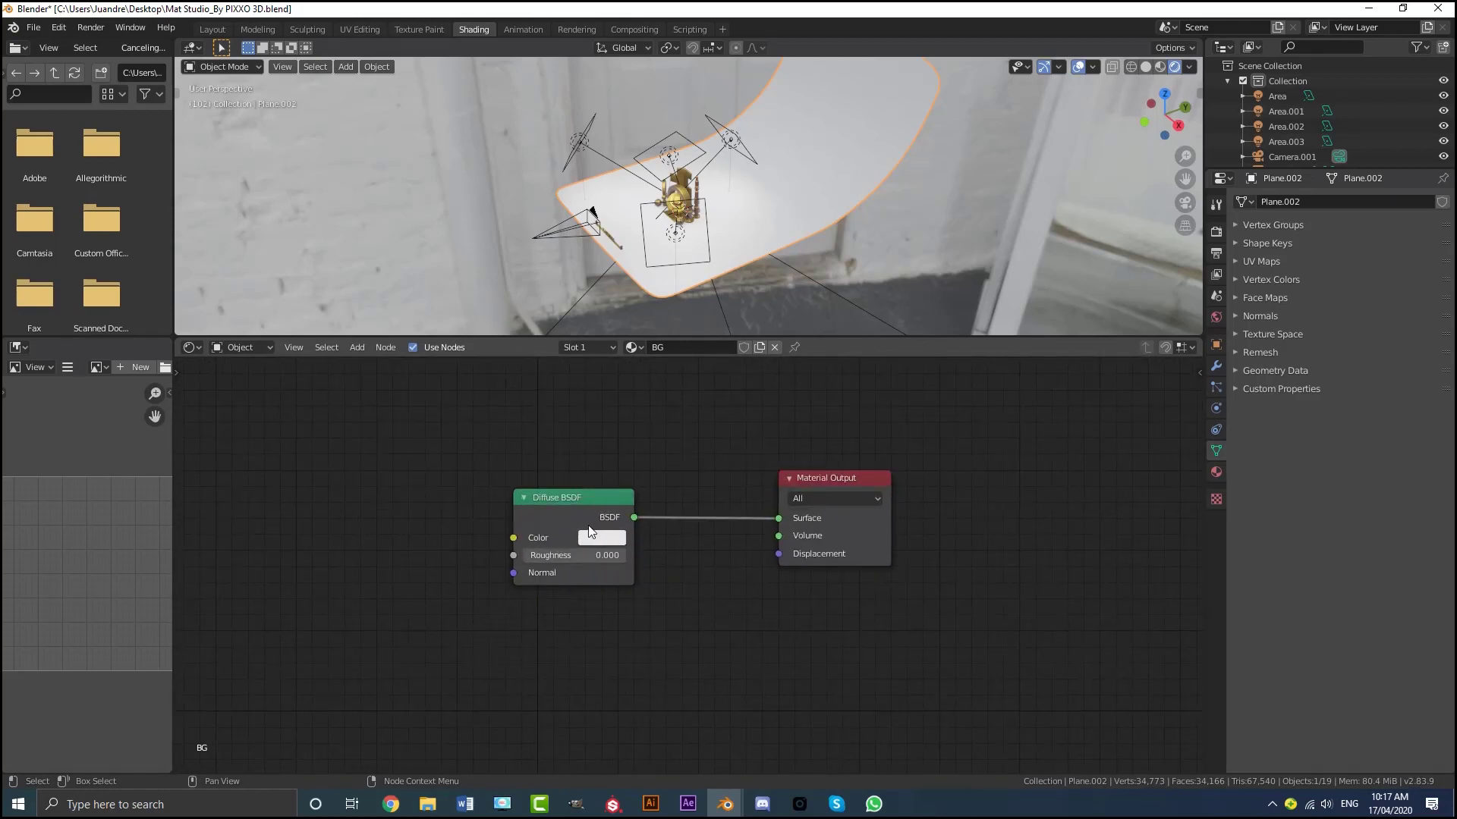
key(KP_0)
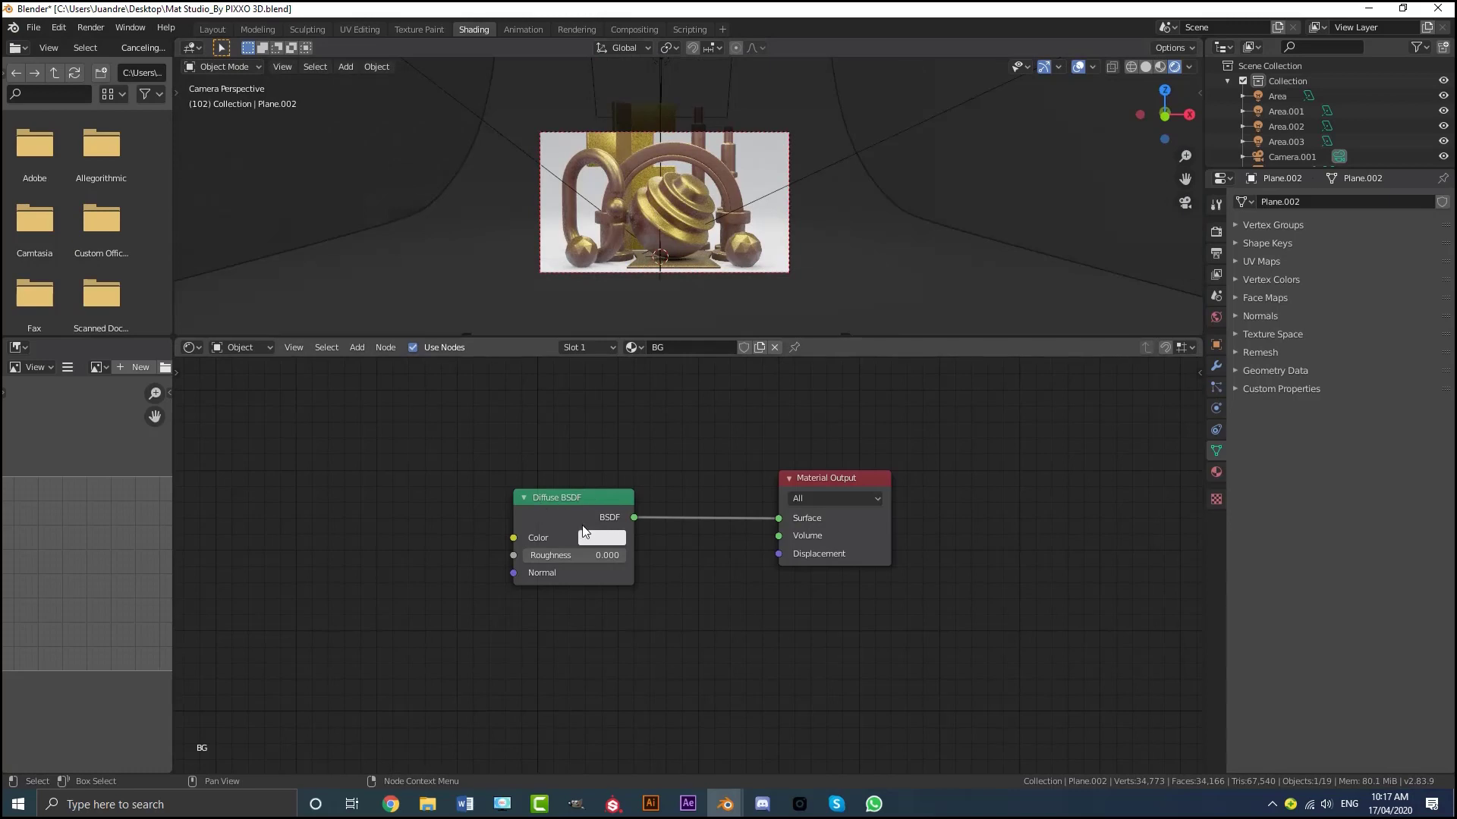
click(596, 537)
drag(639, 399, 644, 408)
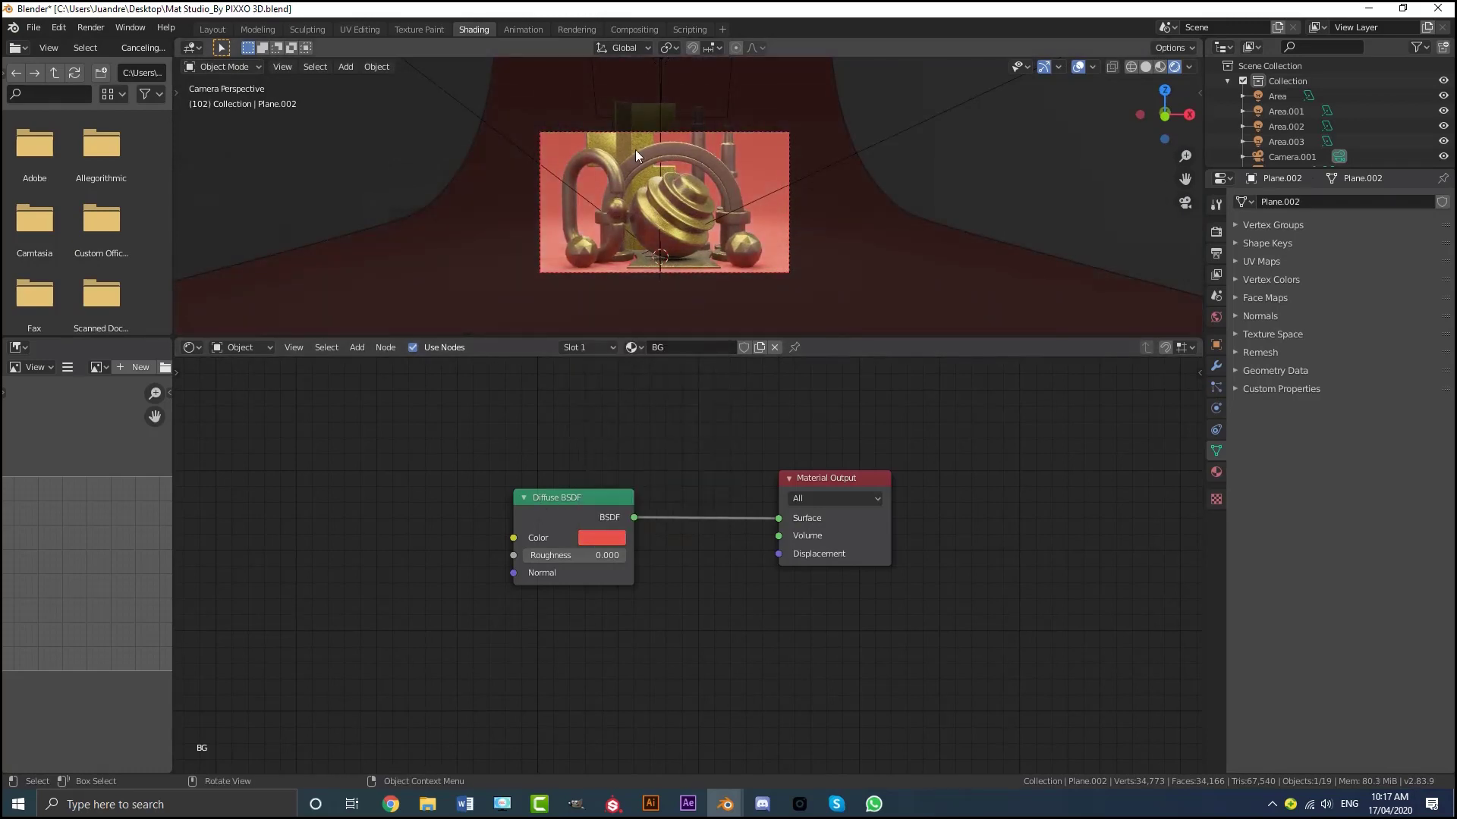
Step: Show the 3D viewport full screen and examine the mixed gold and brown material closely in the camera view
scroll(635, 149, up, 3)
scroll(664, 170, down, 1)
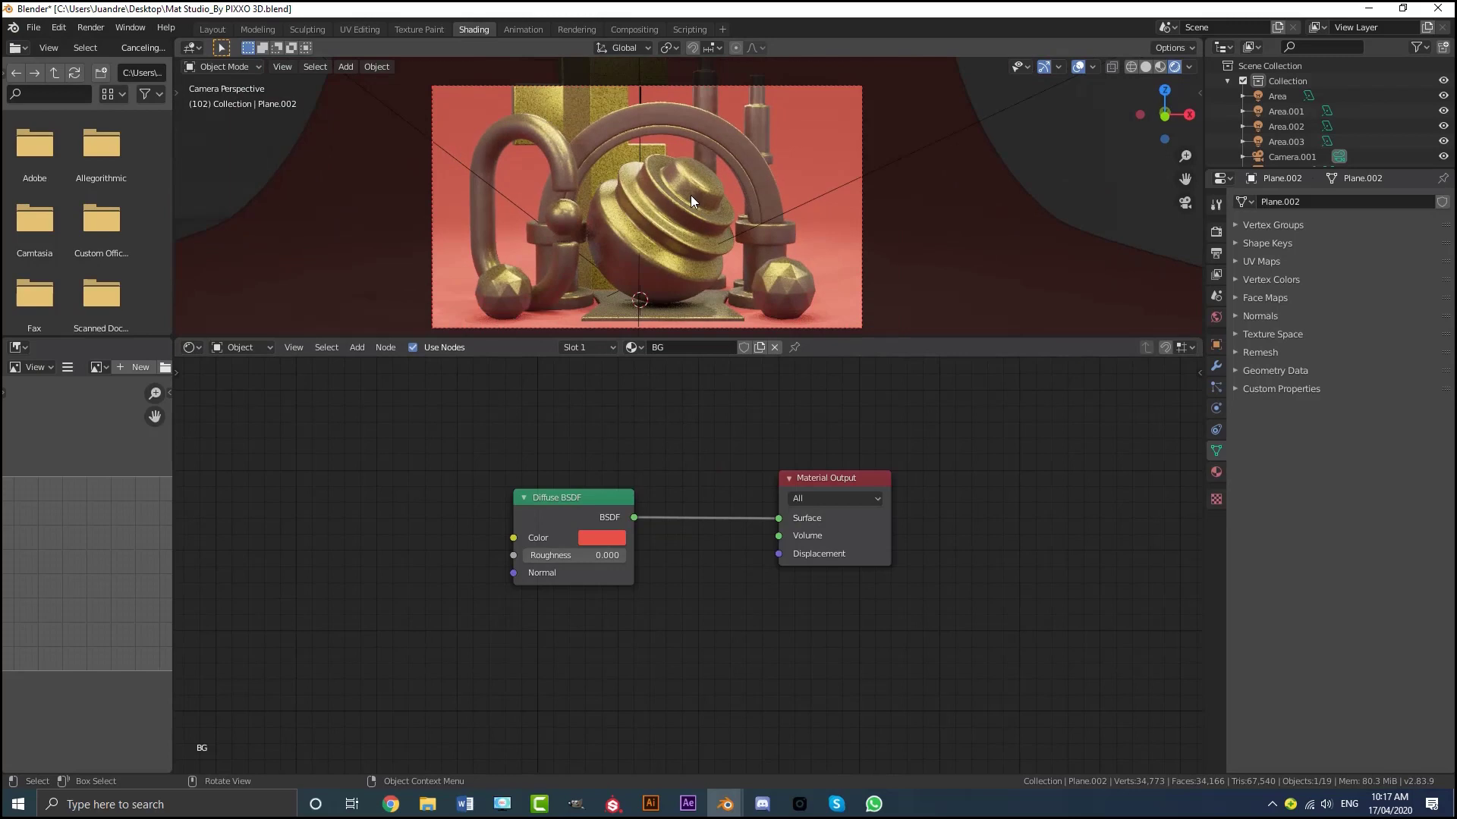
right_click(598, 220)
key(ctrl+alt+space)
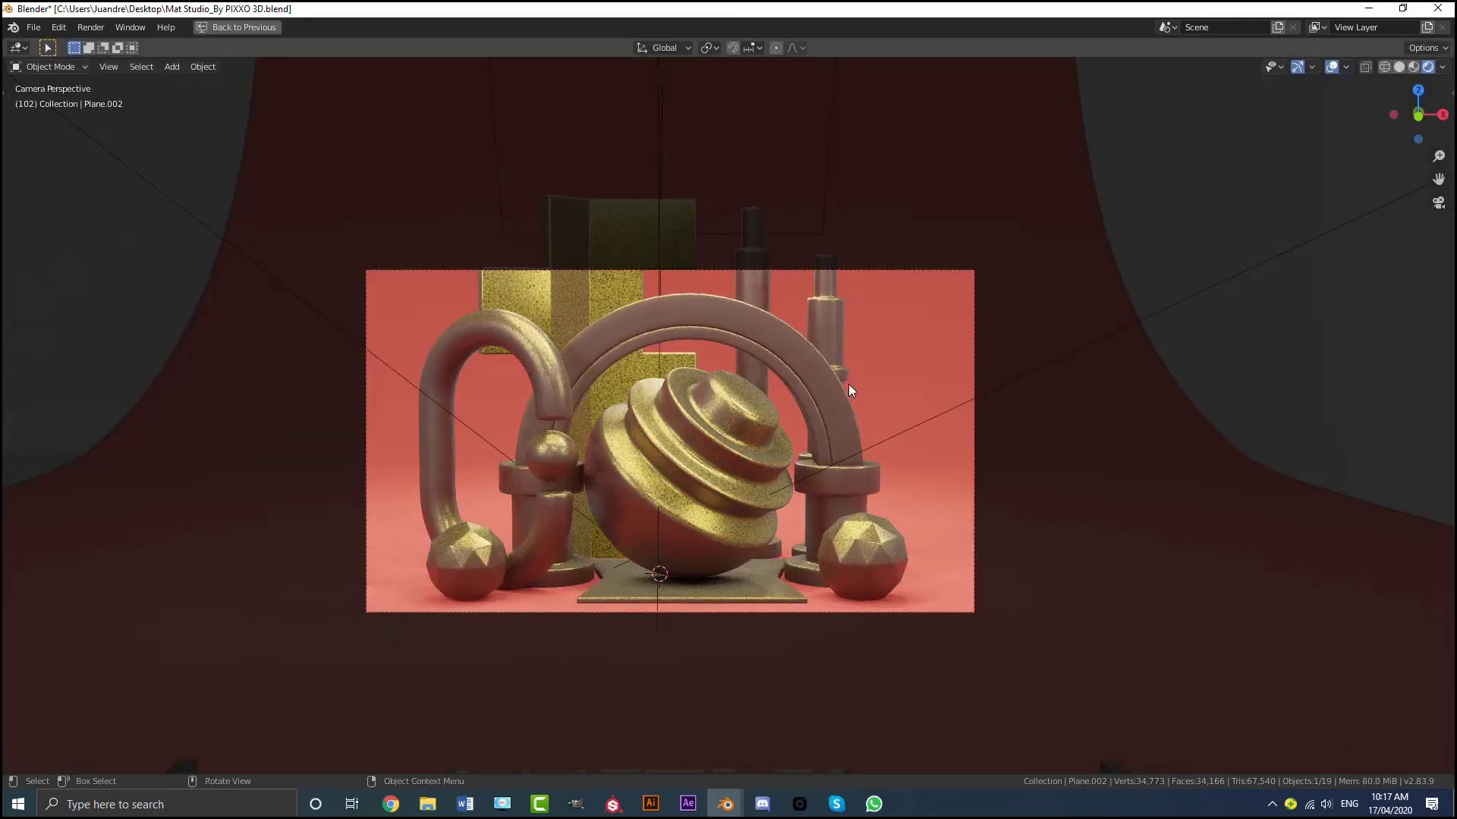
scroll(848, 384, up, 4)
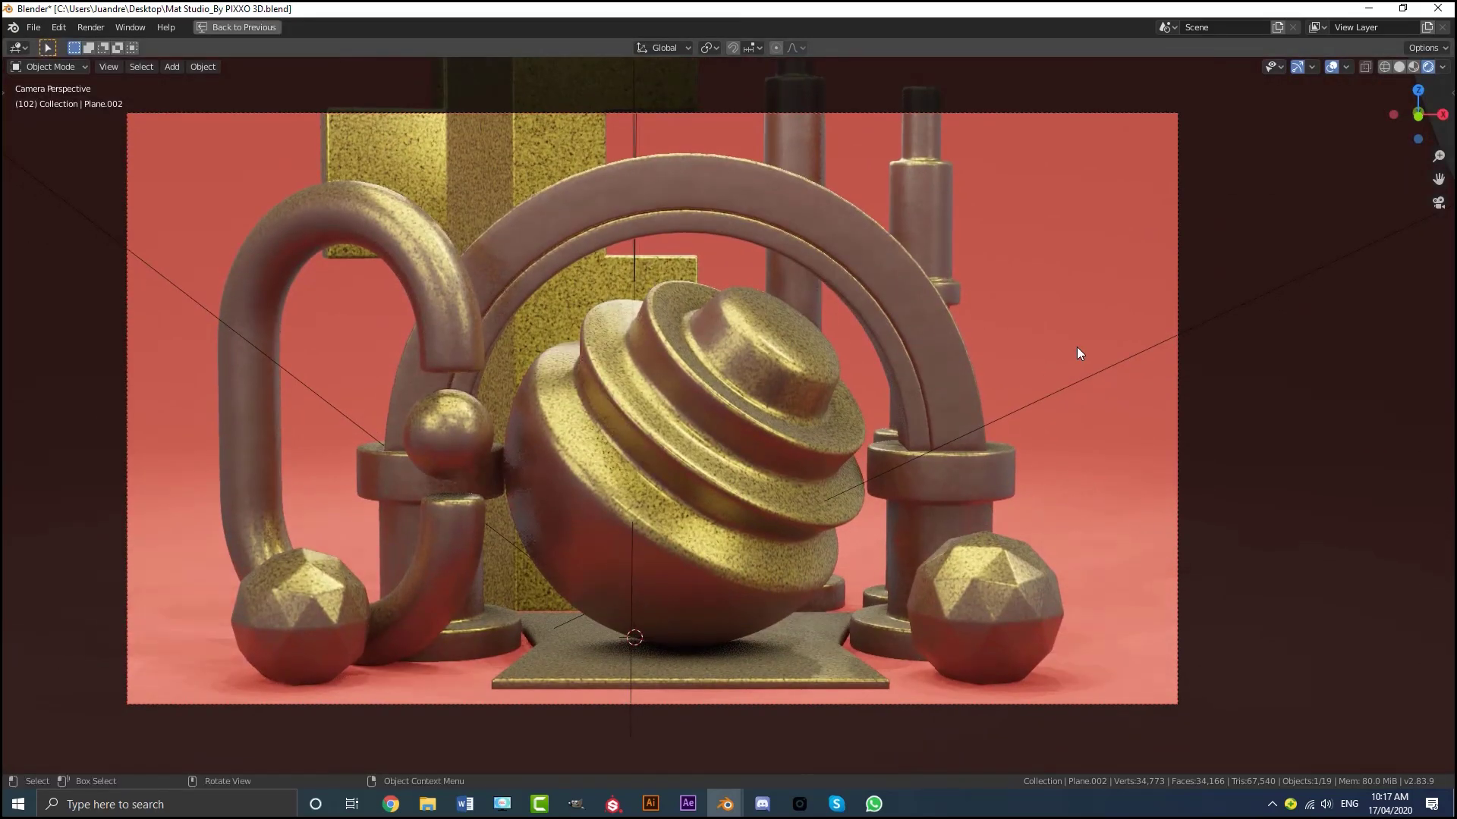